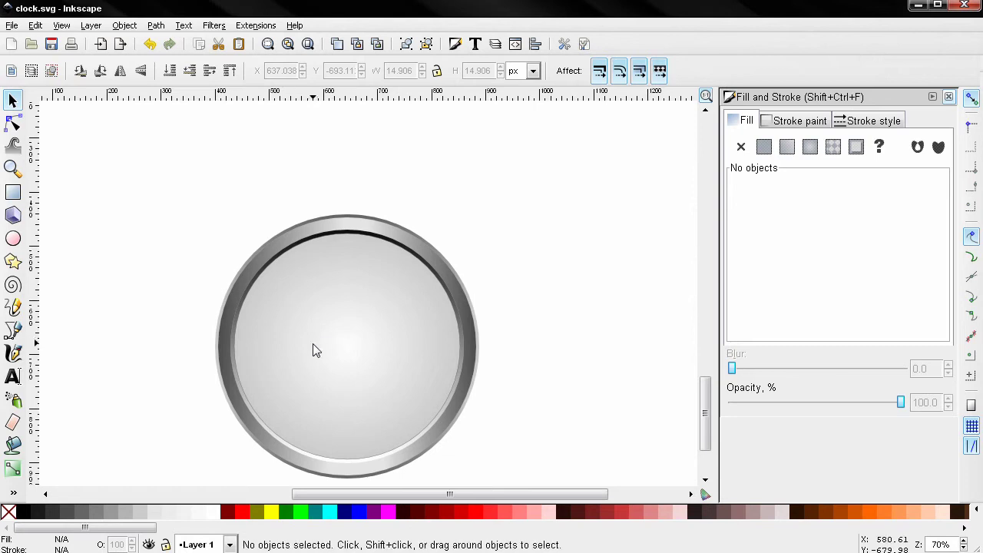
# Draw a thin vertical rectangle about 4.3 by 37.6 px as a tick mark near the upper edge of the clock face
pyautogui.scroll(2, 323, 330)
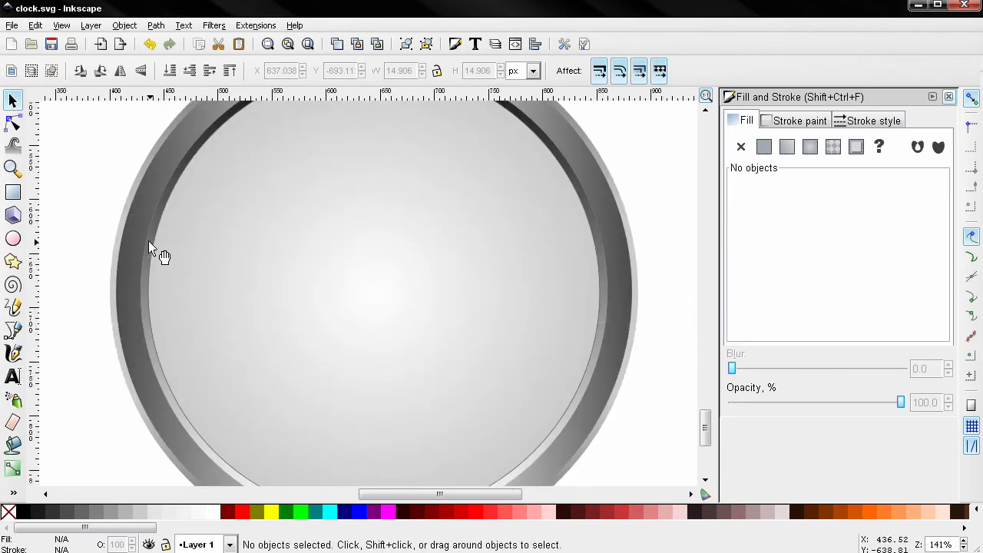
pyautogui.scroll(-2, 237, 275)
pyautogui.click(13, 192)
pyautogui.moveTo(300, 176); pyautogui.dragTo(307, 193)
pyautogui.scroll(2, 188, 196)
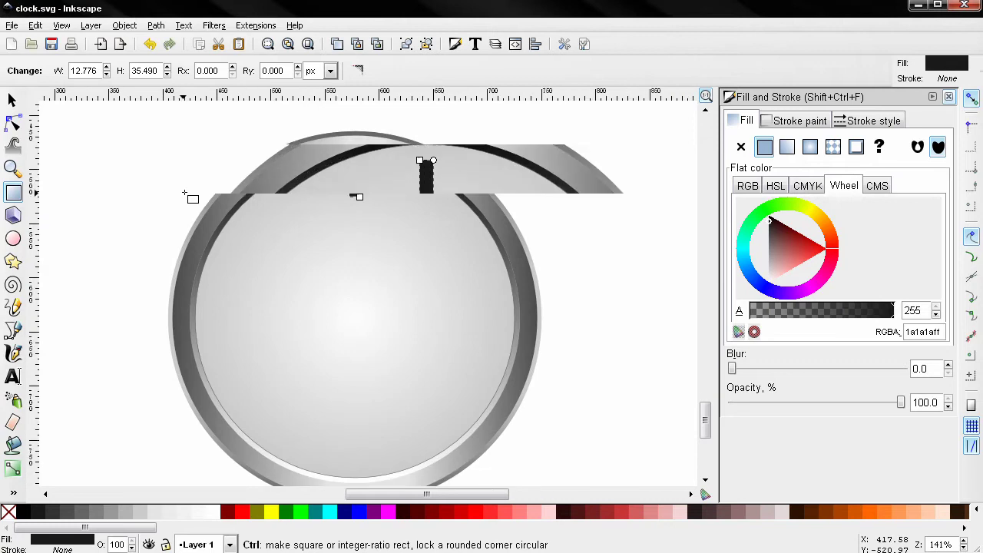
pyautogui.moveTo(431, 197); pyautogui.dragTo(436, 194)
pyautogui.click(11, 100)
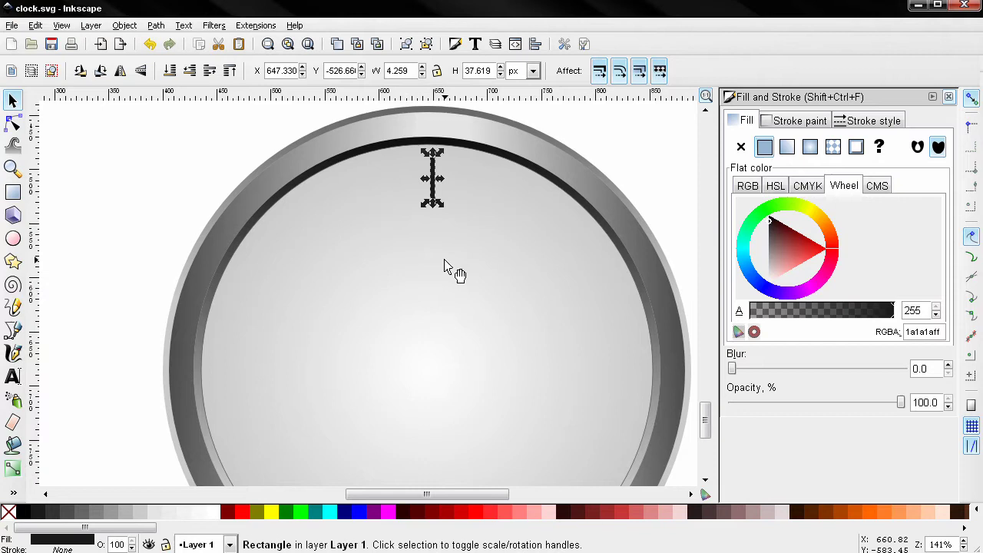
pyautogui.moveTo(442, 233); pyautogui.dragTo(442, 246)
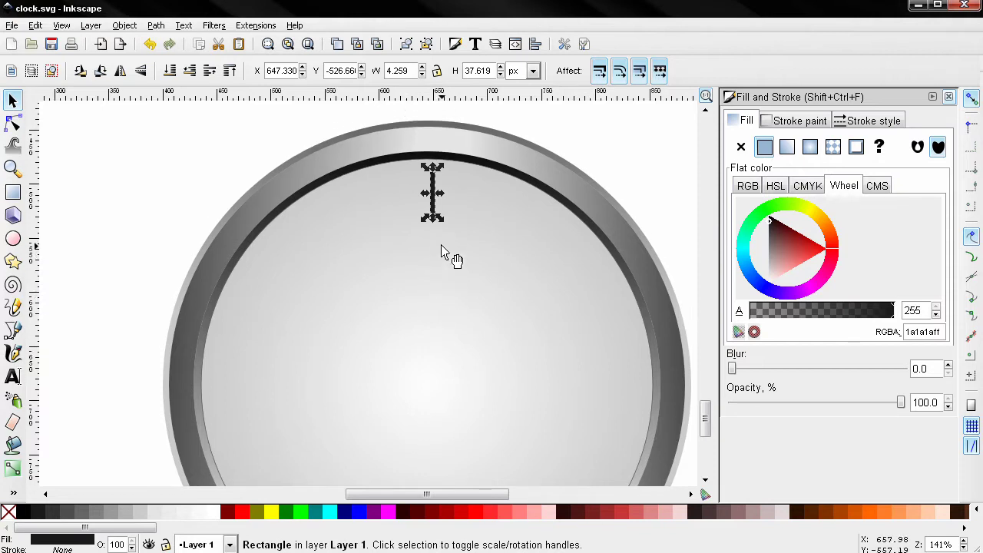
# Center the tick rectangle horizontally on the inner dial circle, relative to the last selected object
pyautogui.keyDown('shift'); pyautogui.click(478, 261); pyautogui.keyUp('shift')
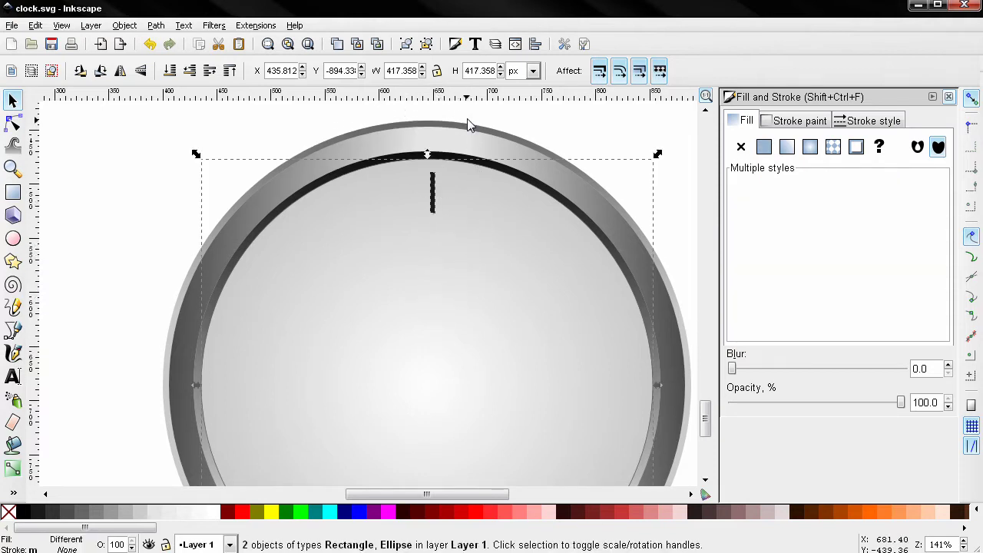
pyautogui.click(534, 44)
pyautogui.click(791, 172)
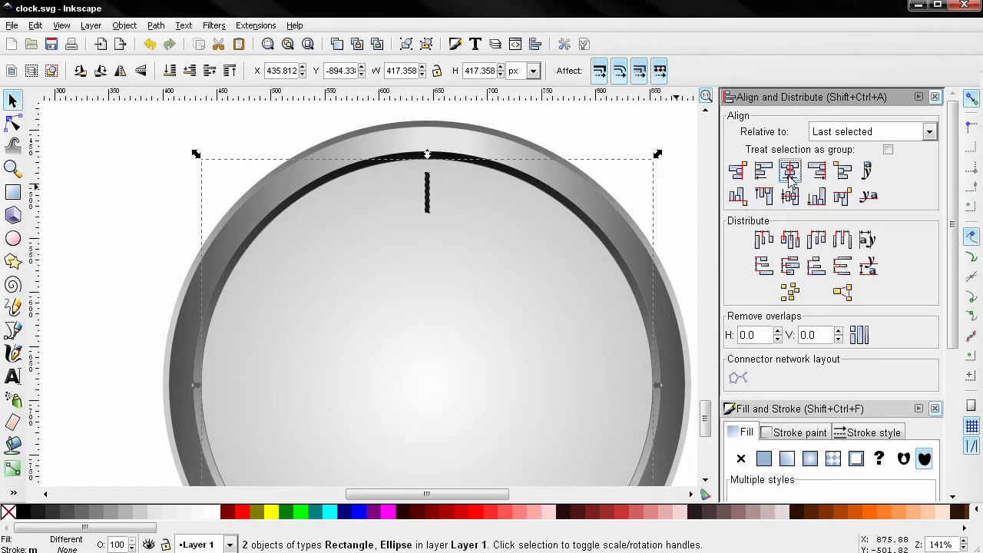
pyautogui.click(147, 220)
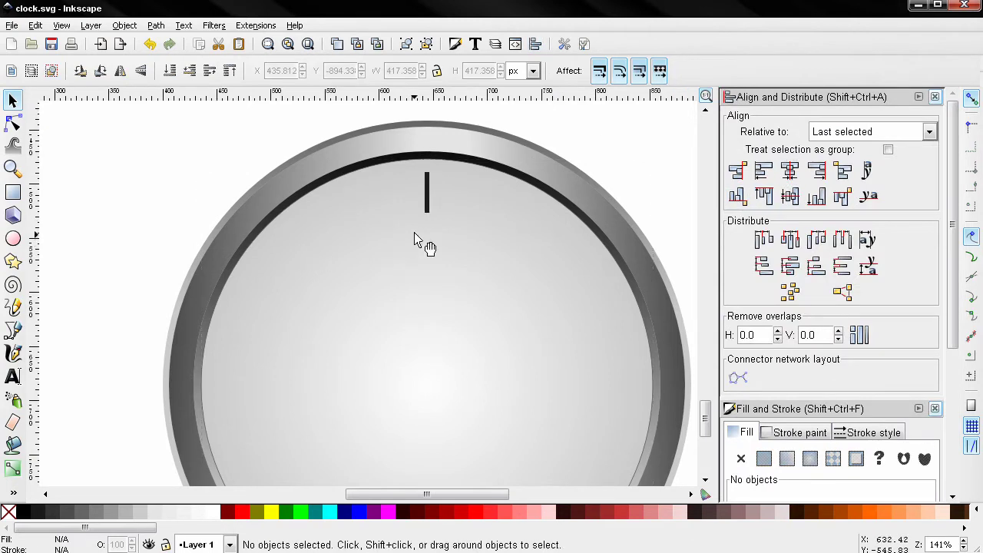
# Resize the tick to about 2.8 by 36.9 px and center it horizontally on the inner dial circle again
pyautogui.click(429, 206)
pyautogui.click(191, 213)
pyautogui.click(429, 204)
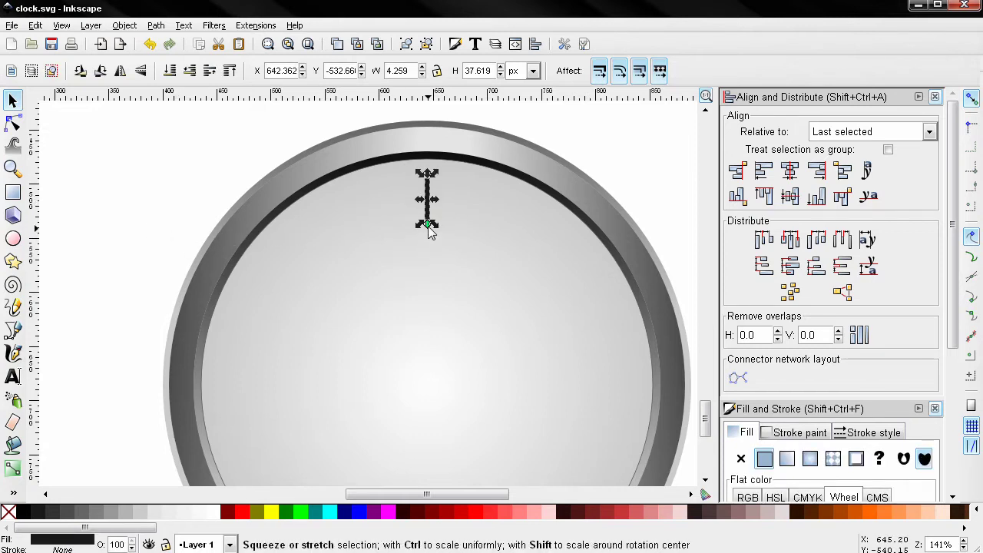
pyautogui.moveTo(428, 223); pyautogui.dragTo(432, 206)
pyautogui.keyDown('shift'); pyautogui.click(523, 290); pyautogui.keyUp('shift')
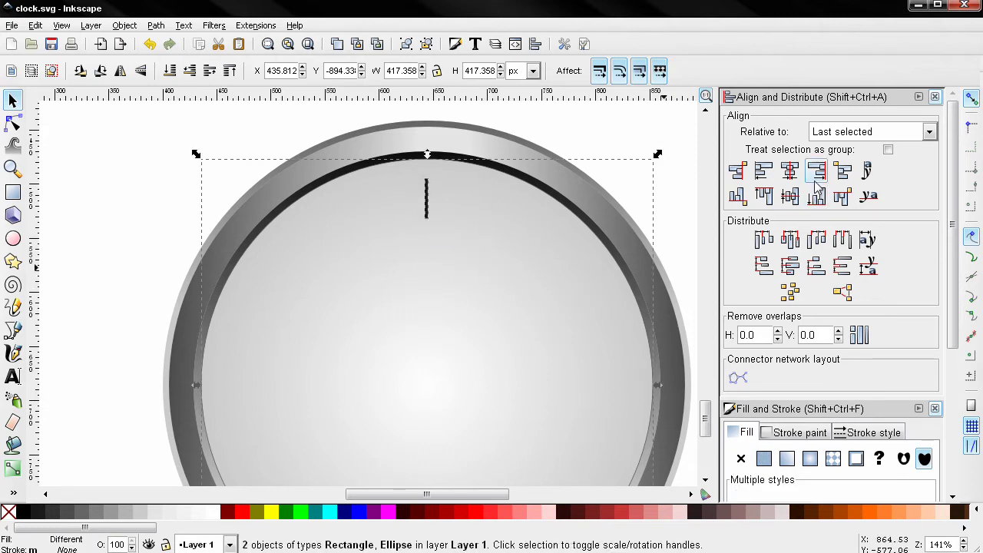
pyautogui.click(790, 170)
pyautogui.click(641, 133)
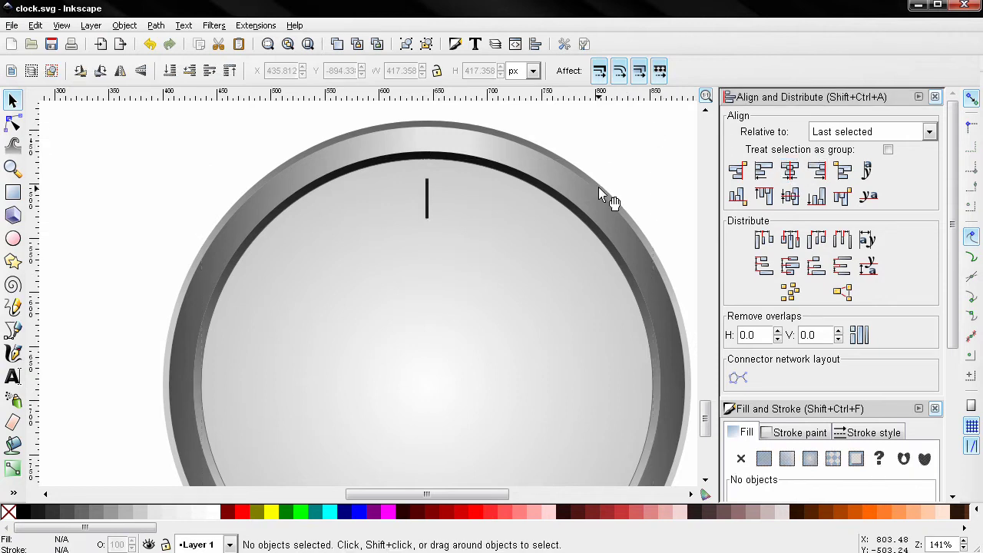
pyautogui.keyDown('ctrl'); pyautogui.scroll(-2, 577, 214); pyautogui.keyUp('ctrl')
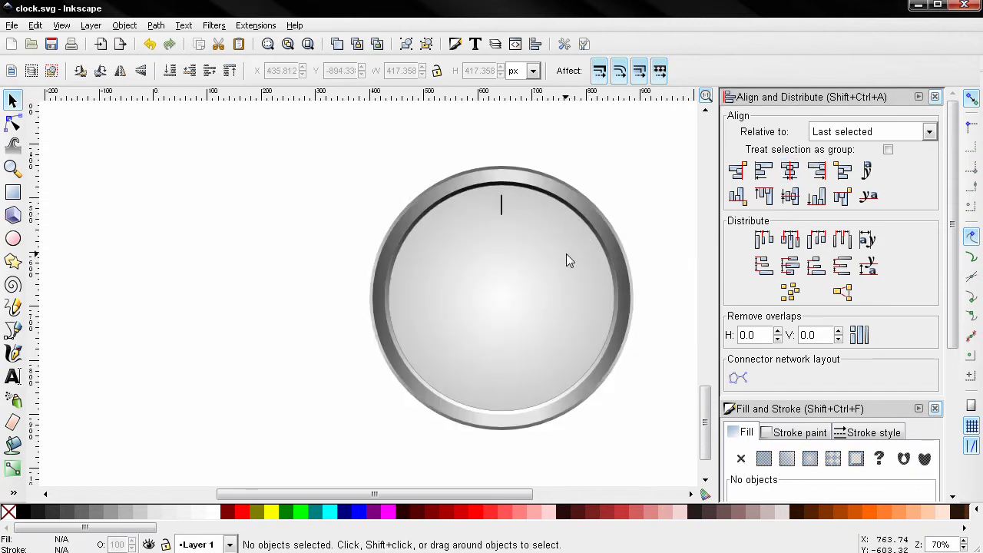
pyautogui.moveTo(536, 231); pyautogui.dragTo(298, 233)
pyautogui.click(288, 220)
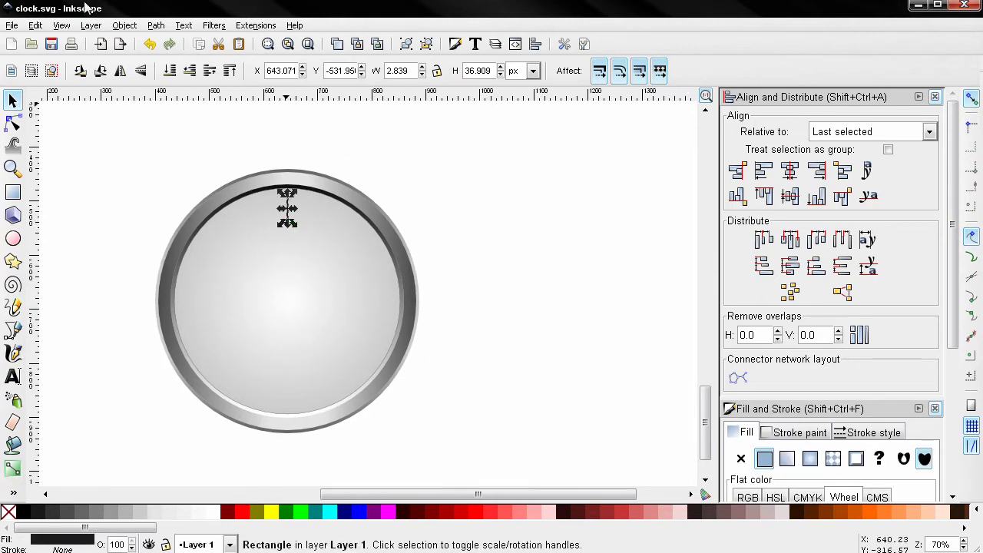
pyautogui.click(36, 26)
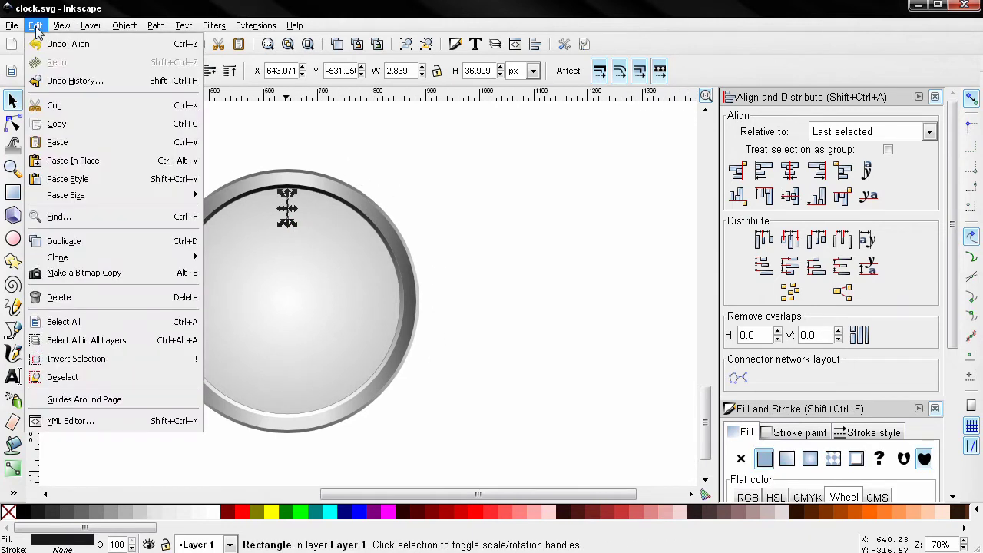
pyautogui.click(606, 185)
# Make a flat black center hub about 17 px across from a scaled-down copy of the inner dial circle
pyautogui.click(350, 343)
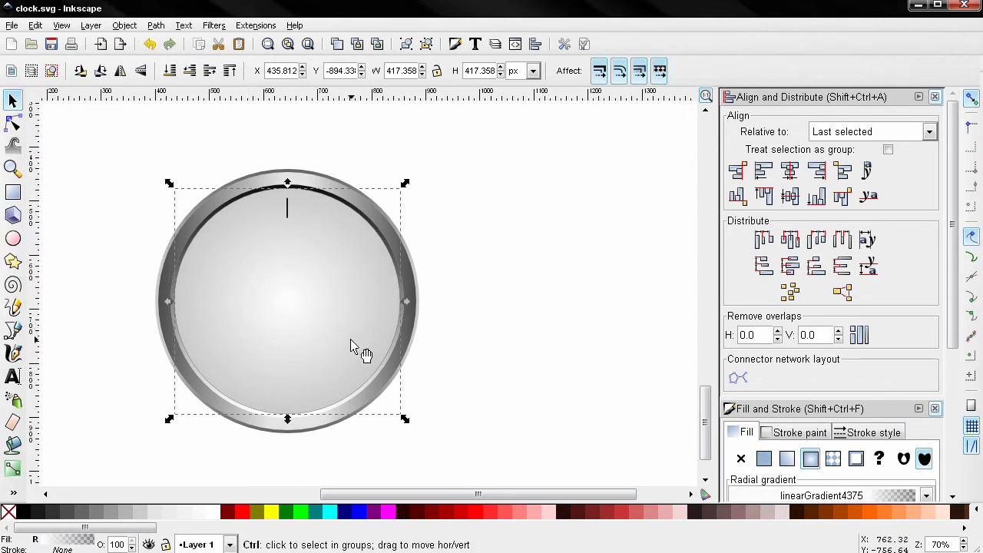
pyautogui.click(935, 97)
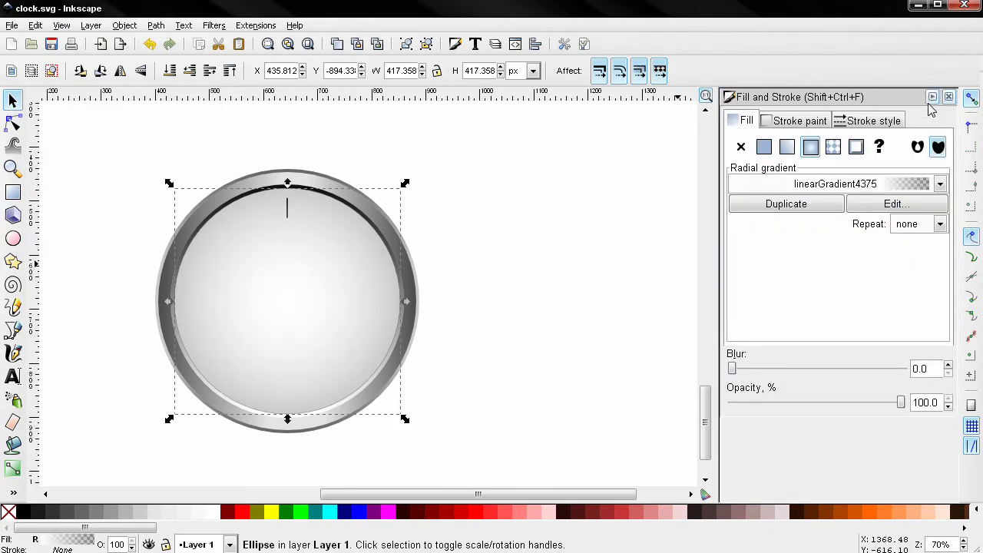
pyautogui.click(764, 147)
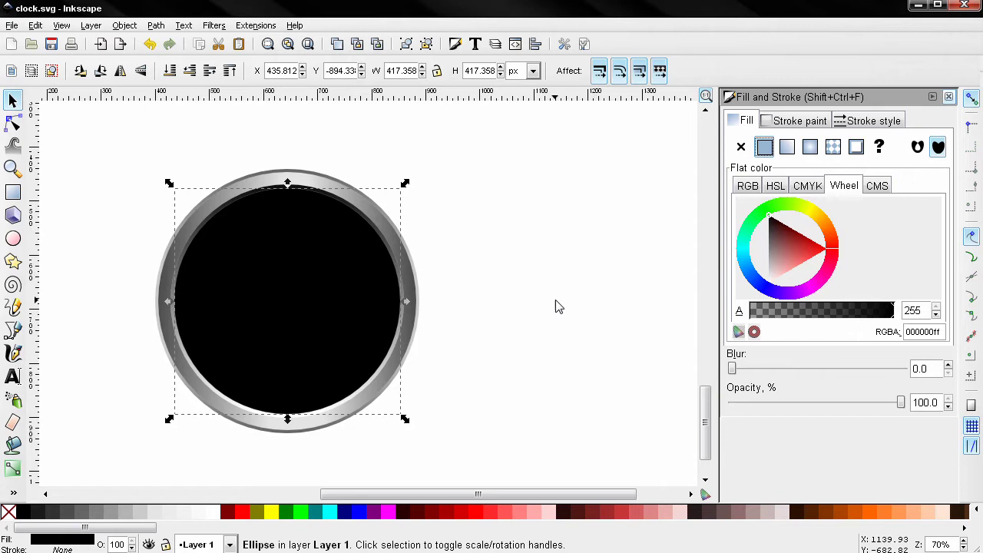
pyautogui.moveTo(405, 419); pyautogui.dragTo(324, 312)
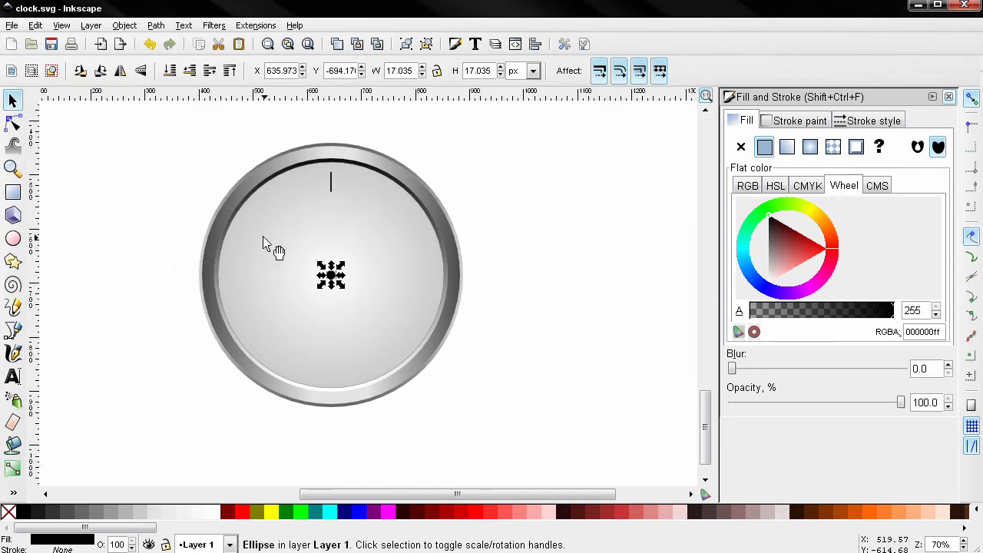
# Move the tick's rotation center down onto the small hub circle and fill the hub with light gray cccccc
pyautogui.scroll(4, 335, 184)
pyautogui.keyDown('ctrl'); pyautogui.click(299, 230); pyautogui.keyUp('ctrl')
pyautogui.click(298, 231)
pyautogui.moveTo(298, 230); pyautogui.dragTo(312, 440)
pyautogui.moveTo(364, 456); pyautogui.dragTo(406, 257)
pyautogui.moveTo(337, 274); pyautogui.dragTo(321, 390)
pyautogui.click(338, 393)
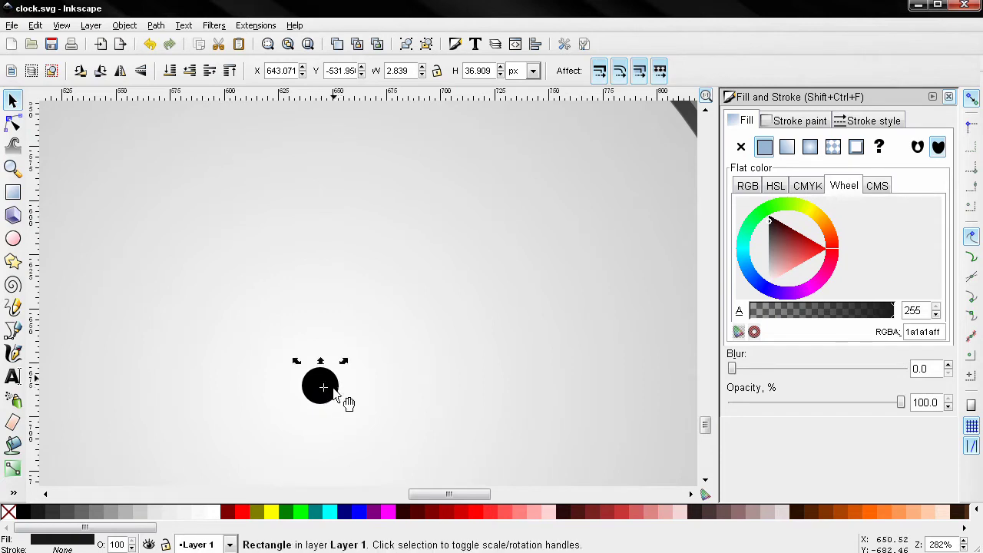
pyautogui.click(134, 520)
# Fine-tune the tick's rotation center so that it sits exactly in the middle of the hub circle
pyautogui.scroll(5, 320, 230)
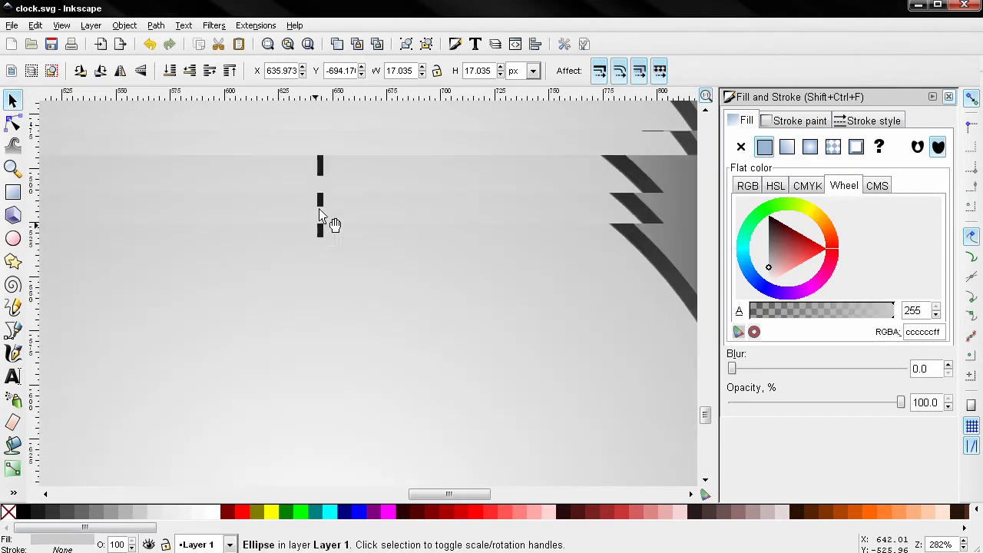
pyautogui.click(321, 201)
pyautogui.press('r')
pyautogui.scroll(-5, 373, 433)
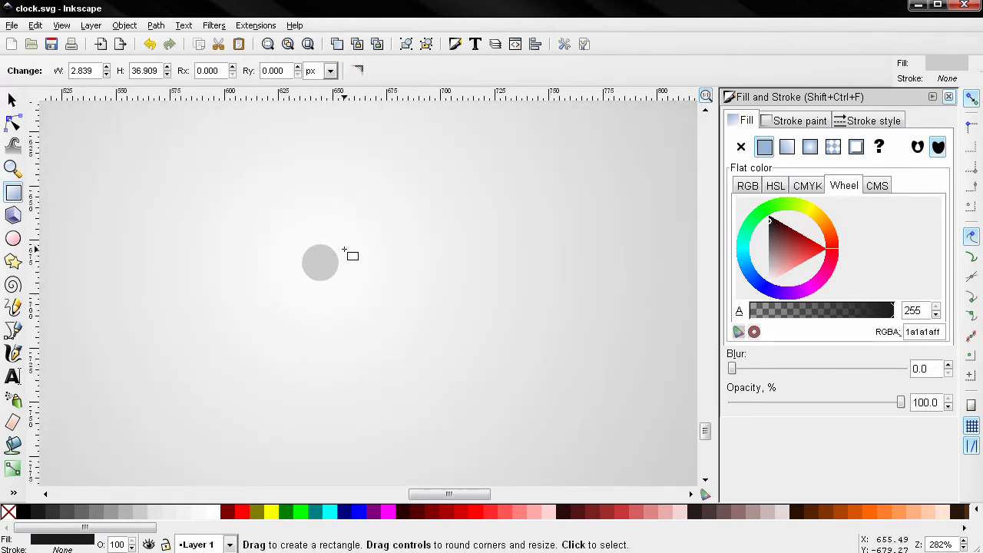
pyautogui.scroll(5, 348, 254)
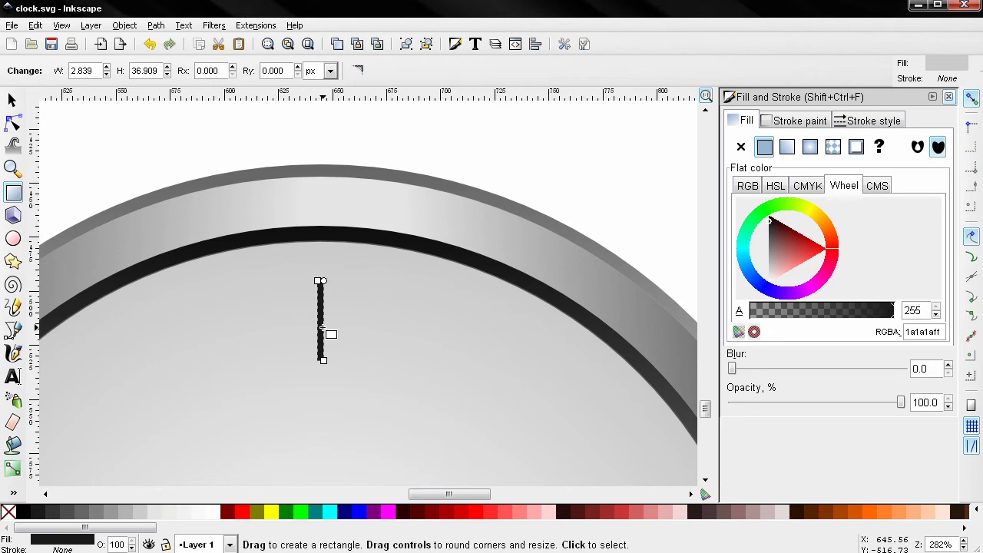
pyautogui.press('s')
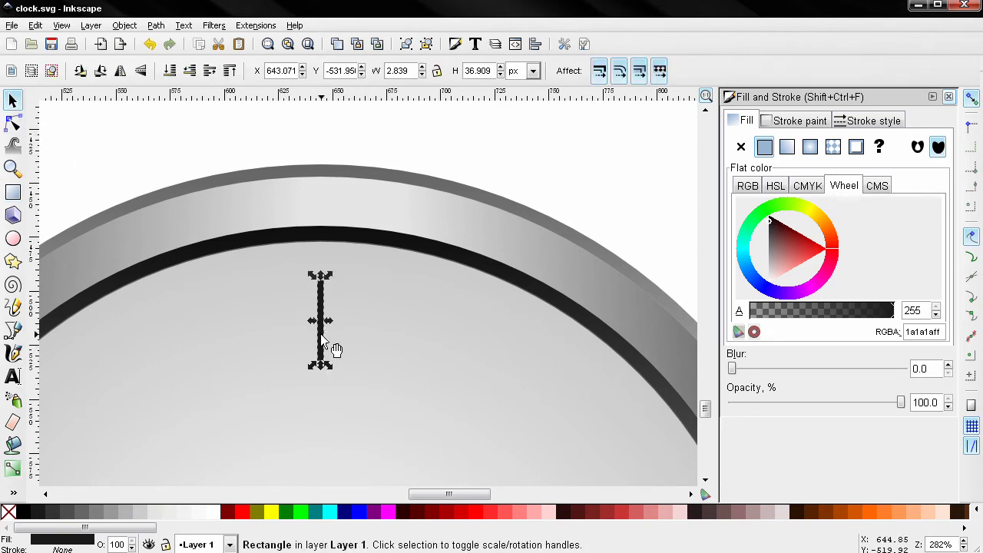
pyautogui.scroll(-4, 390, 391)
pyautogui.keyDown('ctrl'); pyautogui.scroll(2, 391, 390); pyautogui.keyUp('ctrl')
pyautogui.scroll(-2, 366, 410)
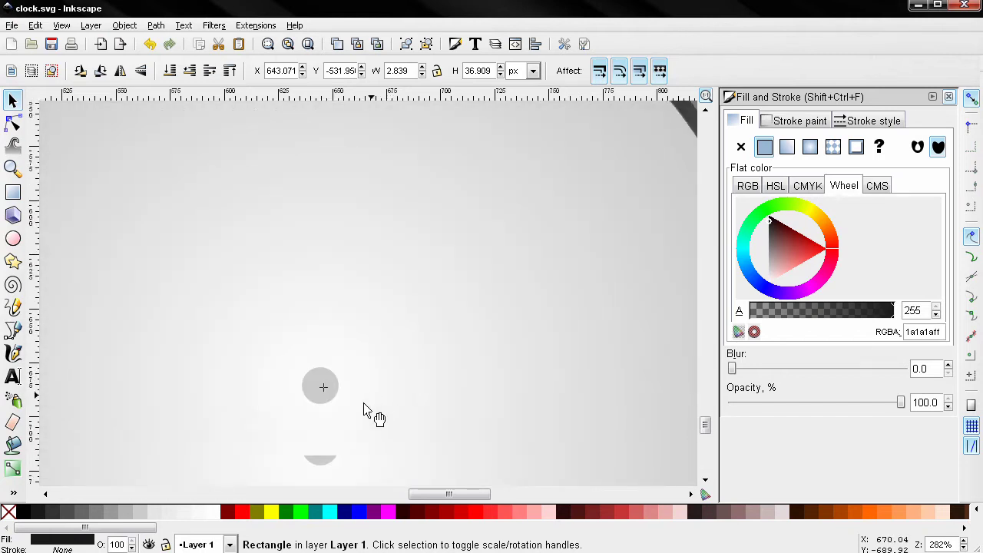
pyautogui.keyDown('ctrl'); pyautogui.scroll(2, 303, 419); pyautogui.keyUp('ctrl')
pyautogui.moveTo(387, 311); pyautogui.dragTo(372, 307)
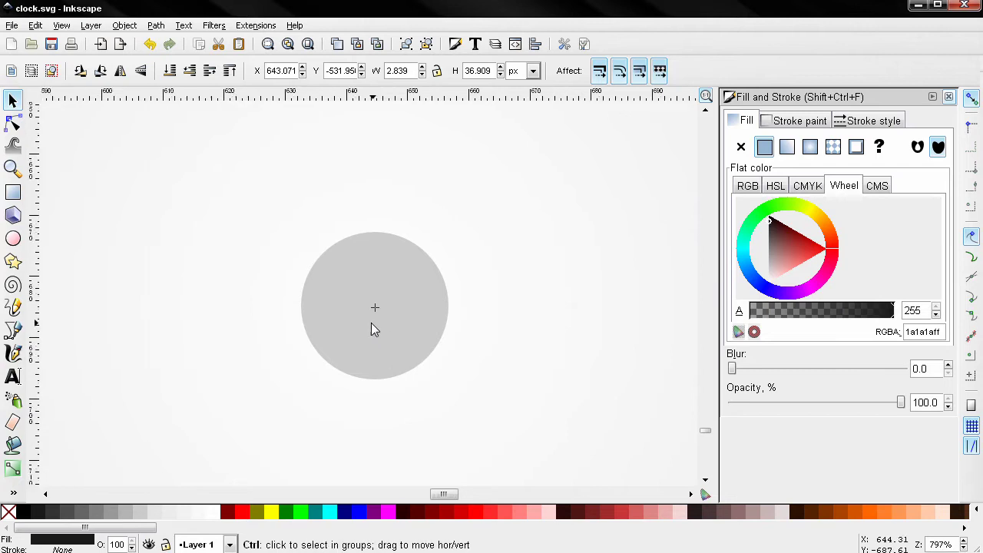
pyautogui.keyDown('ctrl'); pyautogui.scroll(-6, 371, 323); pyautogui.keyUp('ctrl')
pyautogui.keyDown('ctrl'); pyautogui.scroll(-1, 371, 325); pyautogui.keyUp('ctrl')
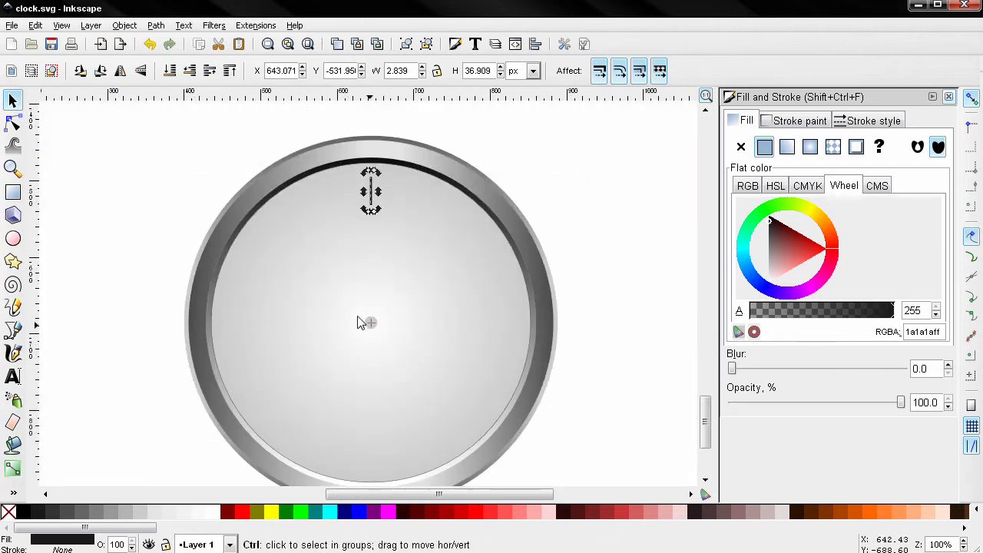
pyautogui.press('Escape')
# Create tiled clones of the tick in 1 row and 60 columns, with -100% X shift and 6° rotation per column
pyautogui.click(371, 196)
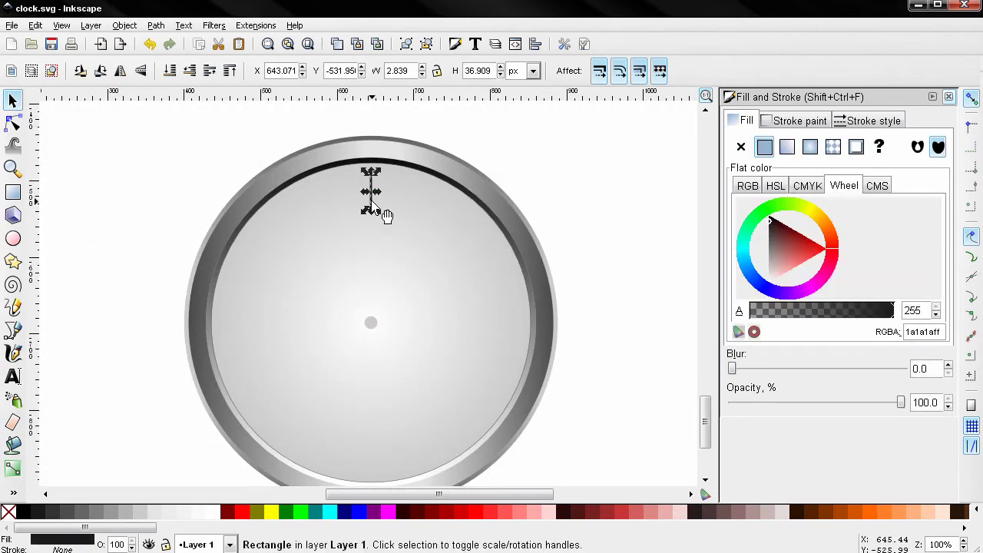
pyautogui.click(35, 26)
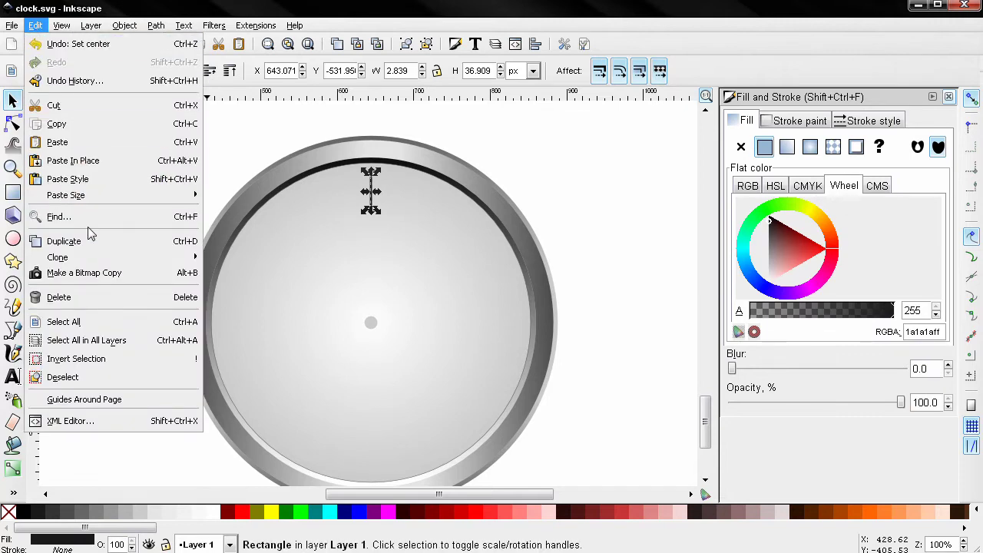
pyautogui.moveTo(98, 263)
pyautogui.click(261, 276)
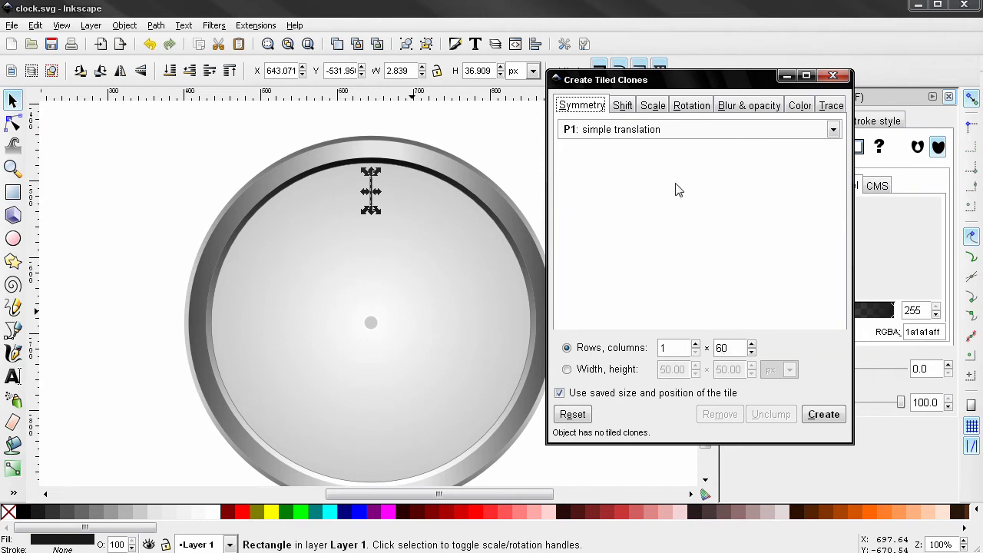
pyautogui.click(626, 106)
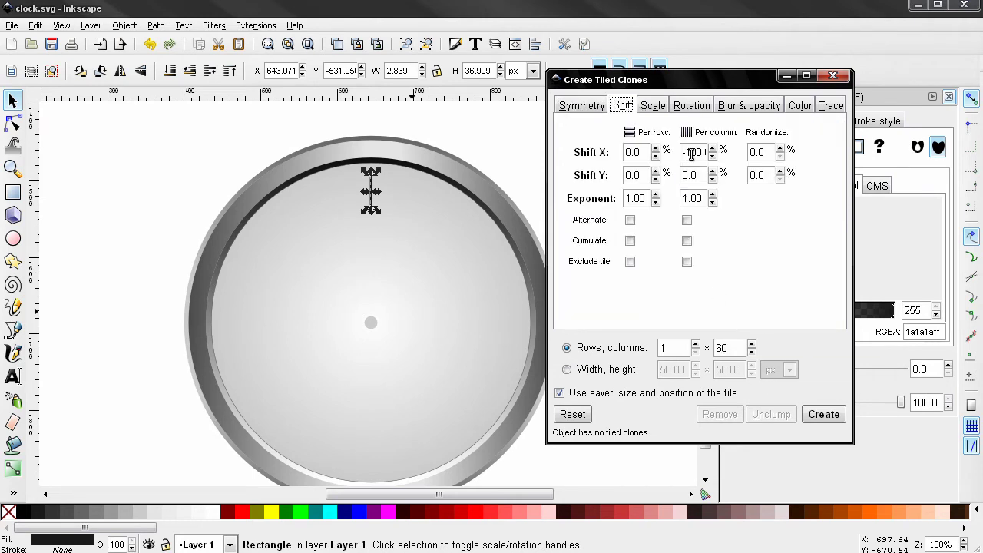
pyautogui.click(651, 105)
pyautogui.click(708, 107)
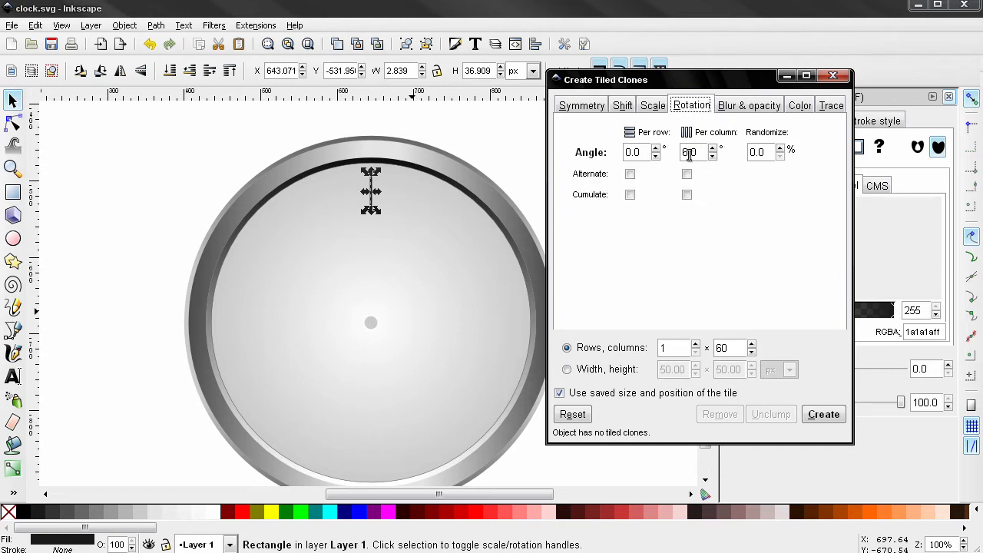
pyautogui.click(828, 416)
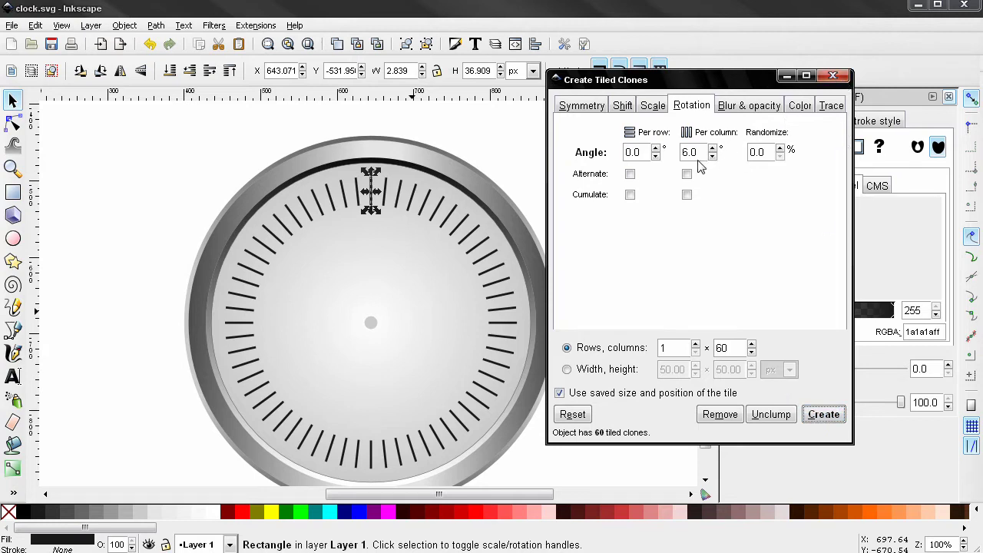
# Widen the copy of the tick at the 12 o'clock position to about 11 px
pyautogui.click(596, 109)
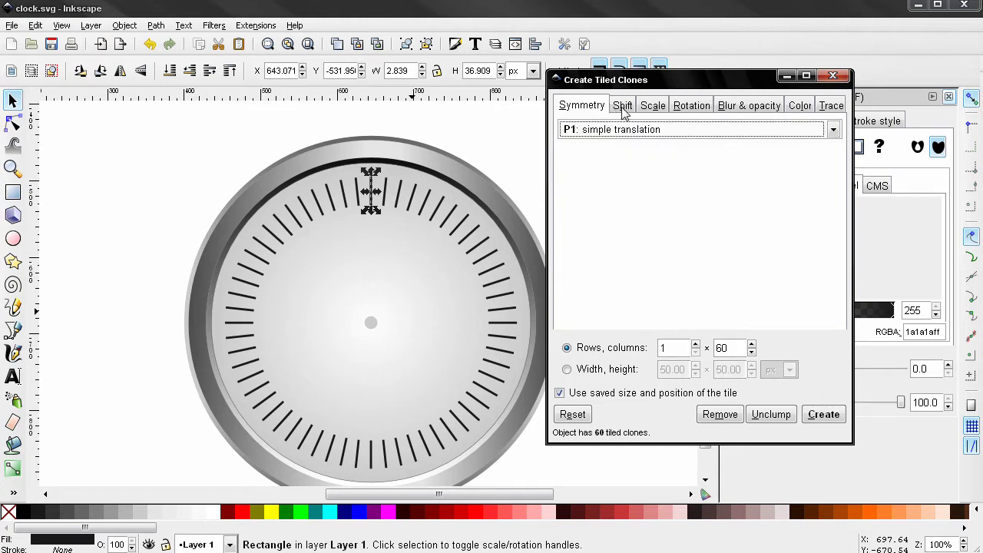
pyautogui.click(196, 206)
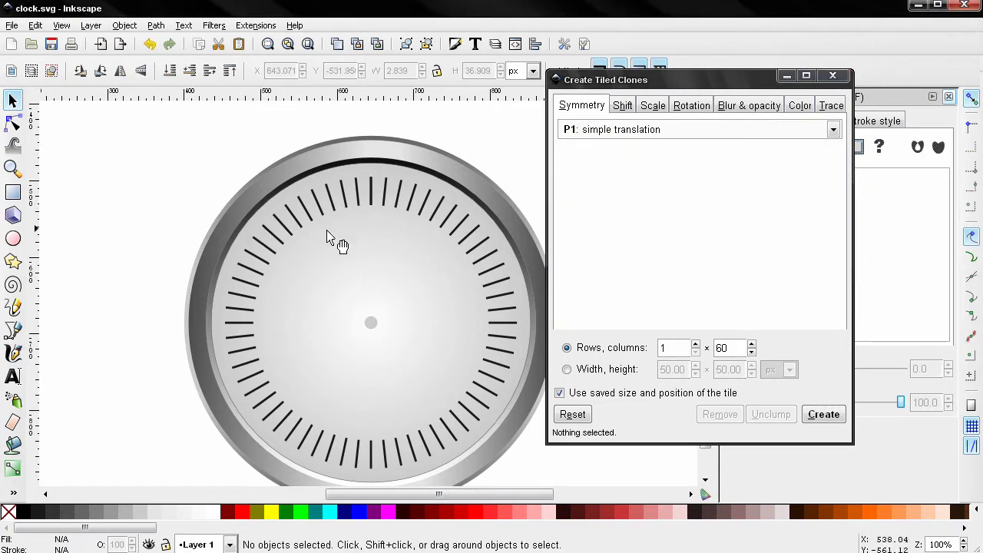
pyautogui.click(372, 201)
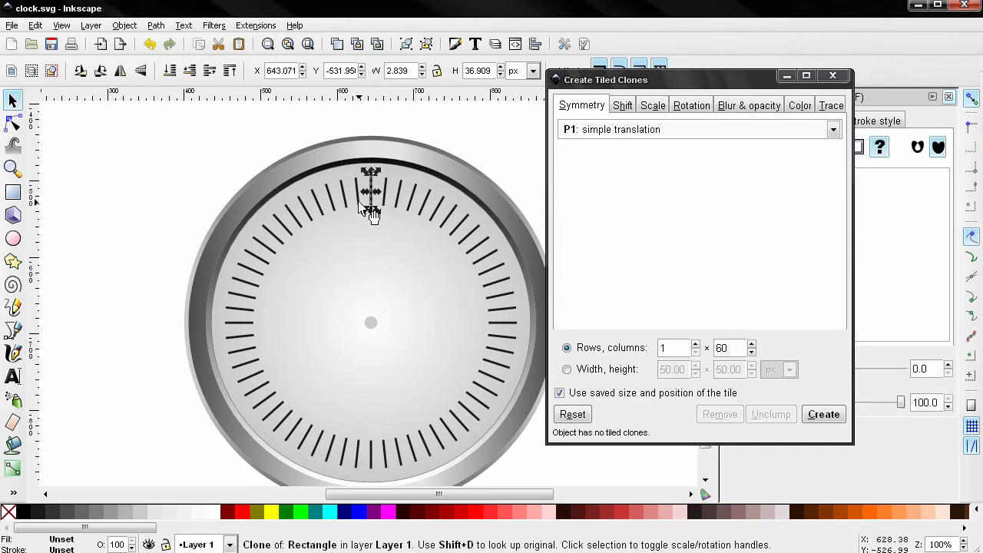
pyautogui.keyDown('ctrl'); pyautogui.scroll(4, 369, 196); pyautogui.keyUp('ctrl')
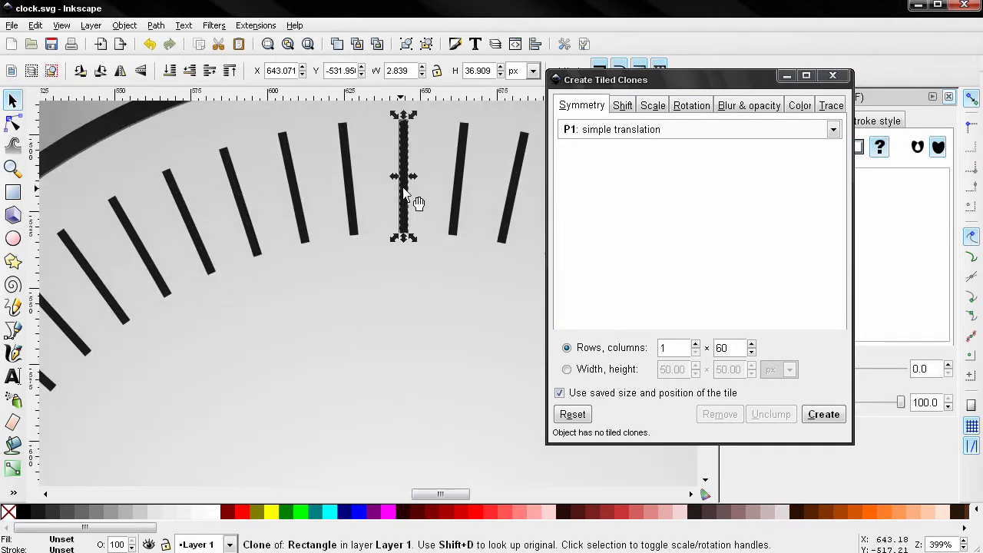
pyautogui.scroll(1, 415, 206)
pyautogui.moveTo(403, 196)
pyautogui.mouseDown()
pyautogui.moveTo(420, 196)
pyautogui.moveTo(372, 195)
pyautogui.mouseUp()
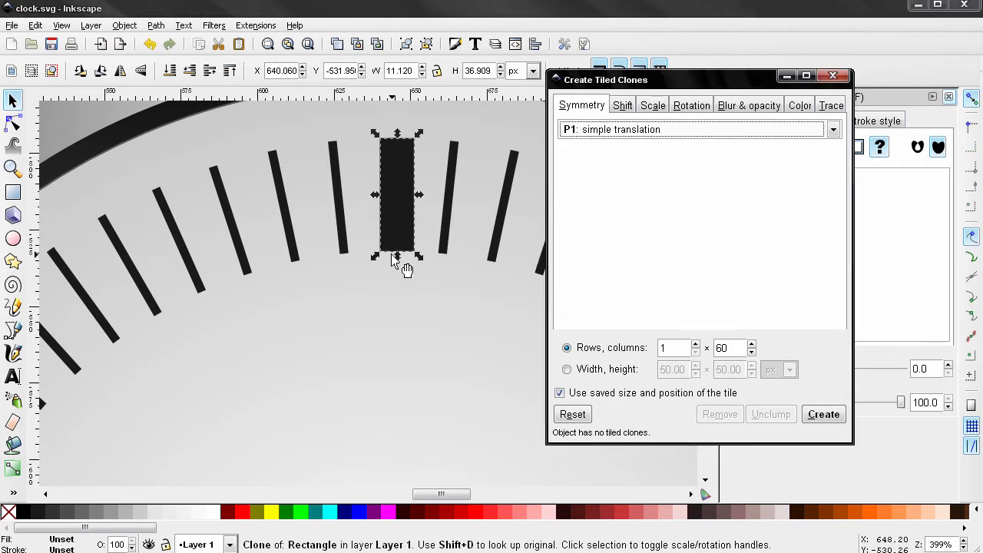
# Stretch the thick tick vertically to about 50 px, extending it inward and slightly toward the rim
pyautogui.moveTo(399, 265); pyautogui.dragTo(398, 342)
pyautogui.scroll(-2, 429, 321)
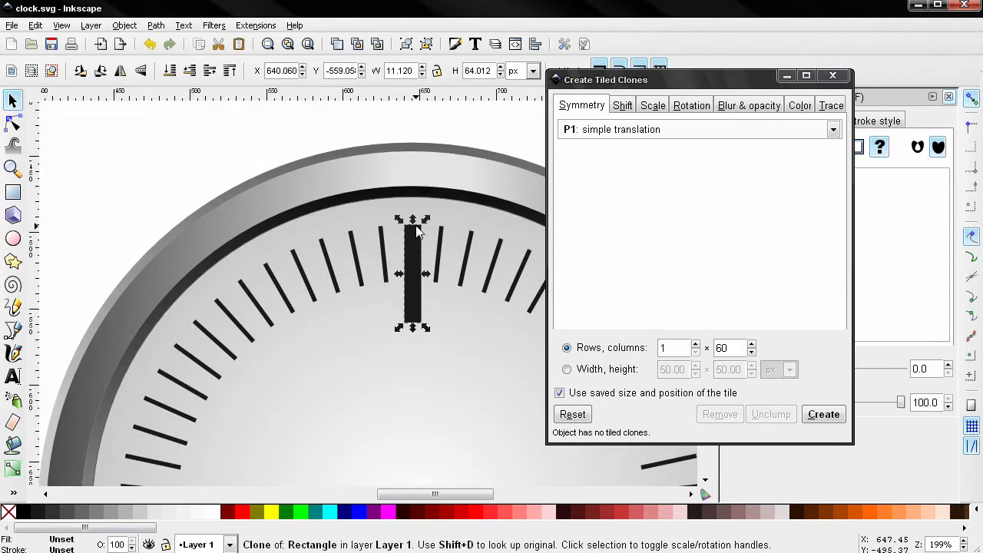
pyautogui.moveTo(413, 222); pyautogui.dragTo(413, 215)
pyautogui.scroll(-2, 457, 309)
pyautogui.moveTo(453, 312)
pyautogui.mouseDown()
pyautogui.moveTo(417, 255)
pyautogui.moveTo(398, 247)
pyautogui.mouseUp()
pyautogui.moveTo(423, 308); pyautogui.dragTo(402, 296)
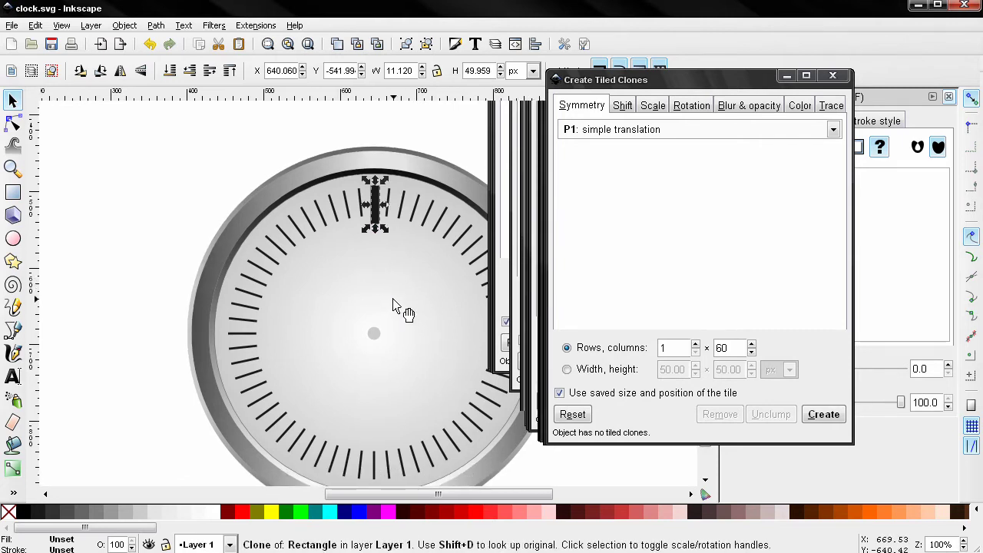
# Create tiled clones of the thick tick in 1 row and 12 columns, with 30° rotation per column
pyautogui.click(731, 348)
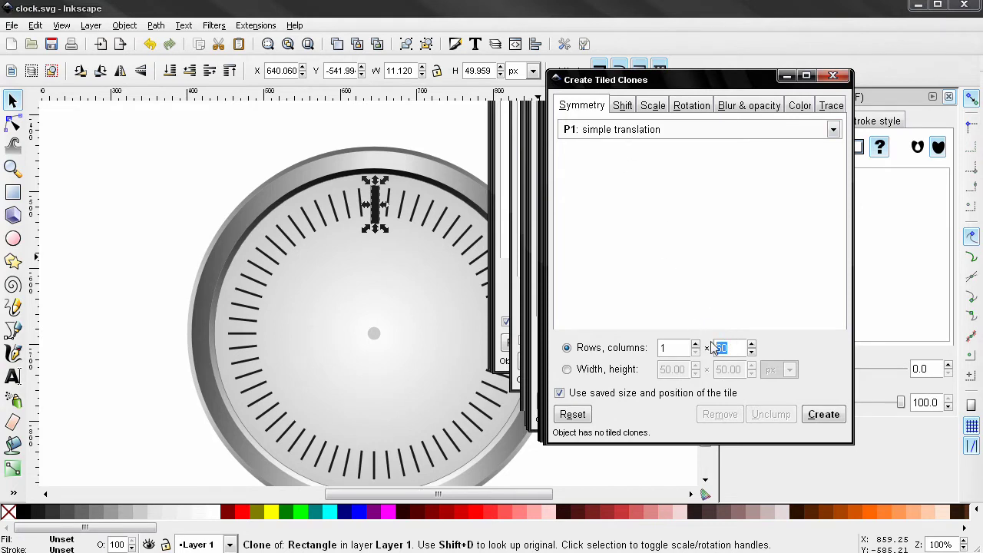
pyautogui.click(630, 109)
pyautogui.click(665, 112)
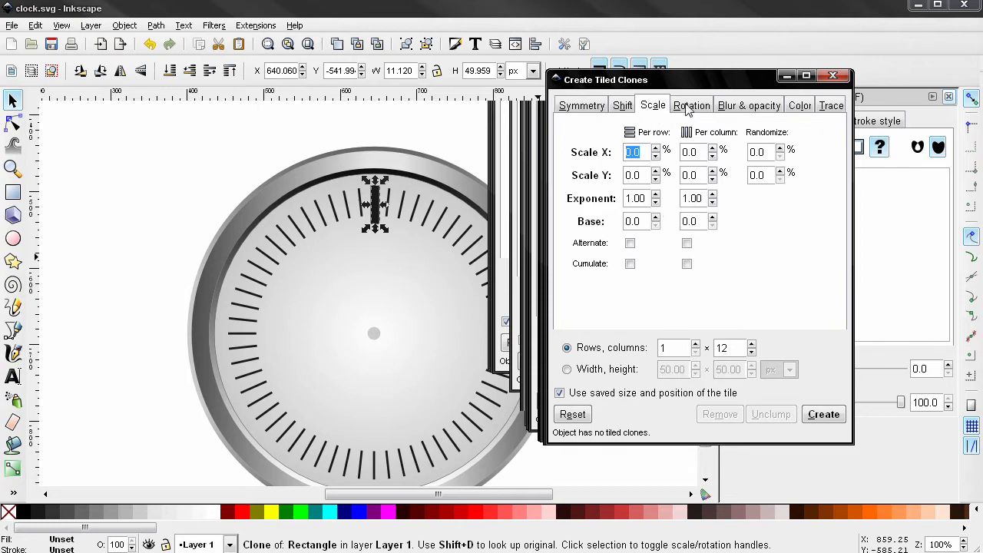
pyautogui.click(689, 112)
pyautogui.click(694, 152)
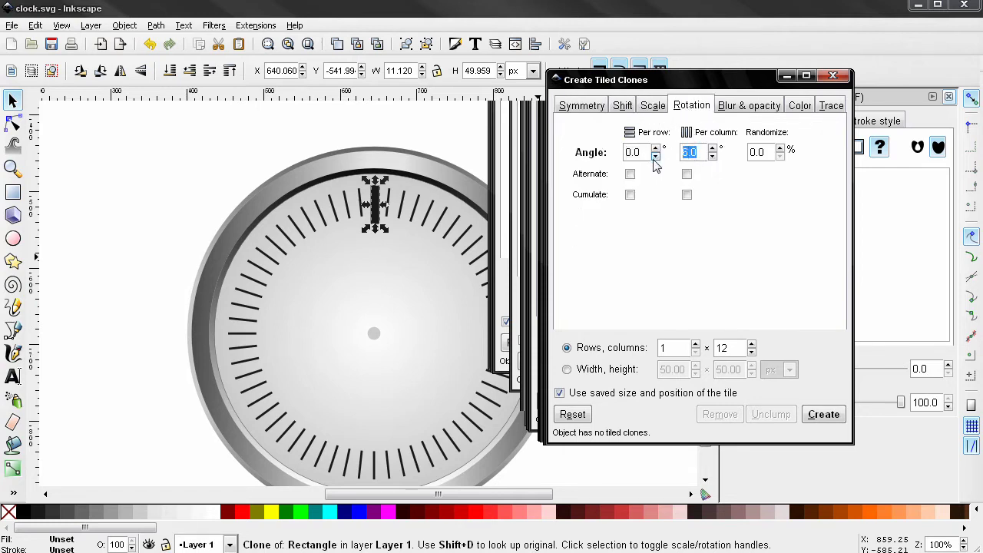
pyautogui.click(819, 415)
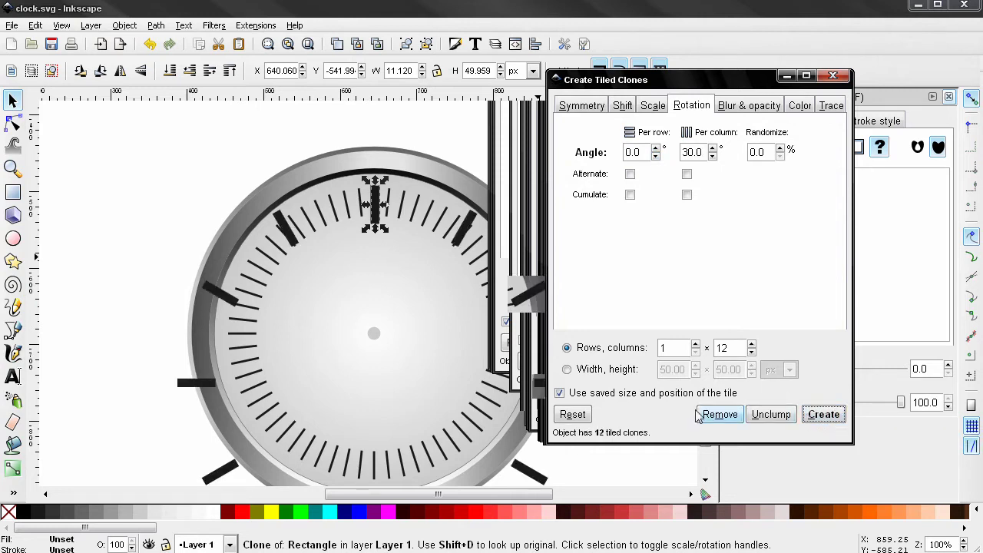
# Undo the thick tick's clones and move its rotation center to the middle of the hub circle
pyautogui.click(390, 231)
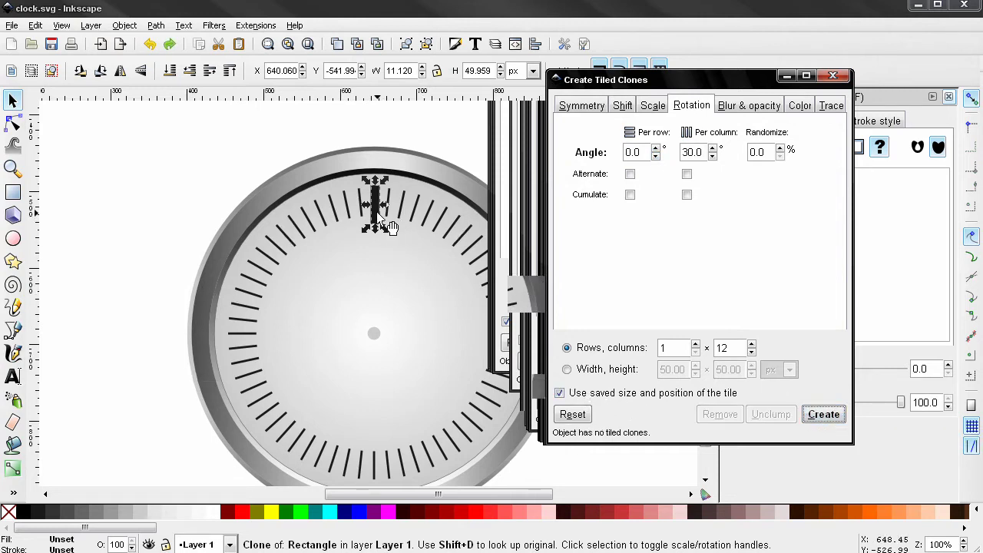
pyautogui.moveTo(375, 382); pyautogui.dragTo(373, 333)
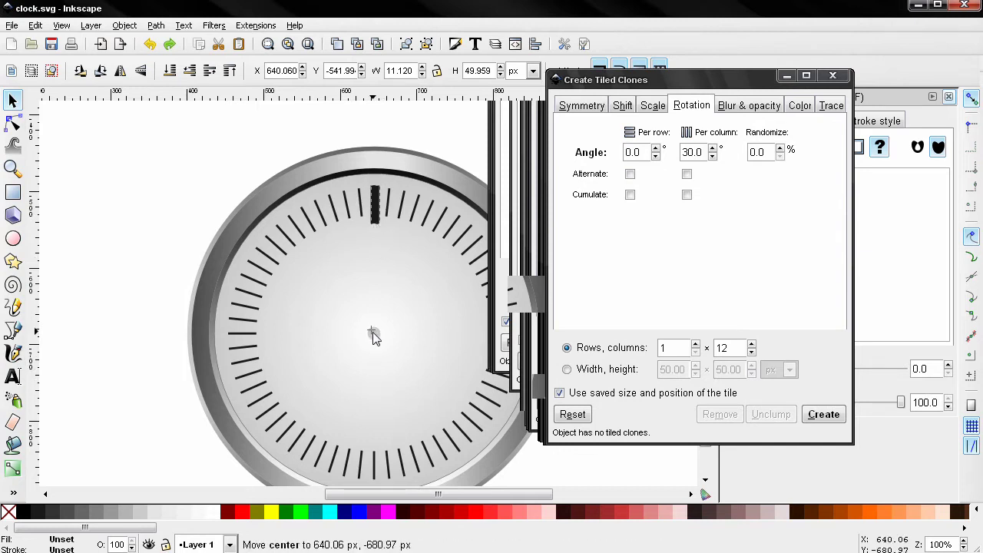
pyautogui.scroll(6, 375, 338)
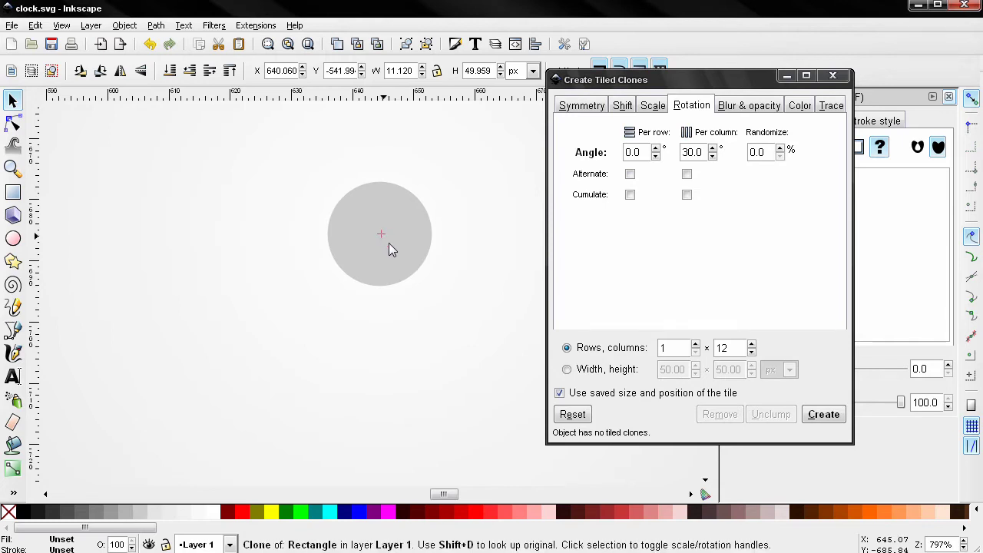
pyautogui.scroll(-5, 396, 255)
pyautogui.scroll(-2, 398, 259)
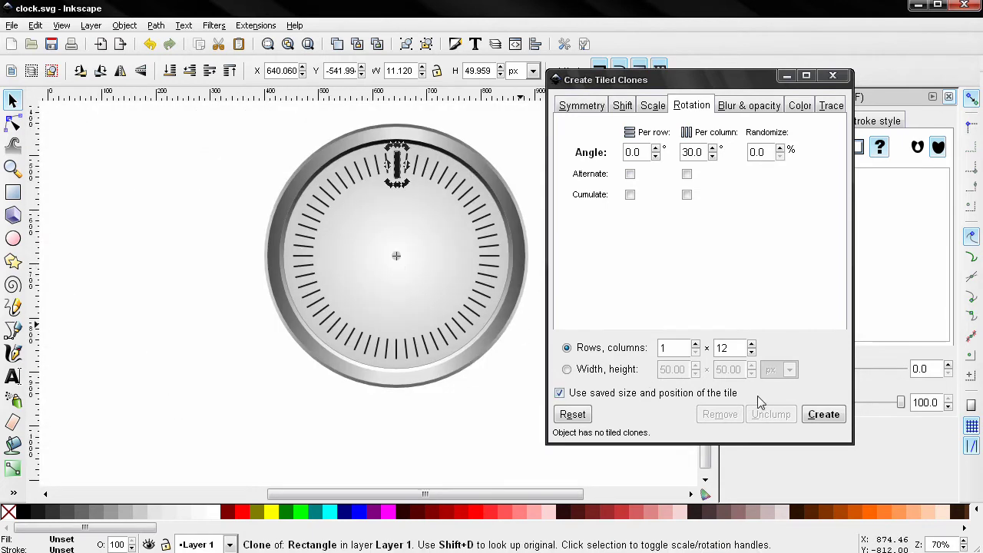
# Create the 12 tiled clones of the thick tick again, and close the clone settings and the docked dialogs
pyautogui.click(822, 415)
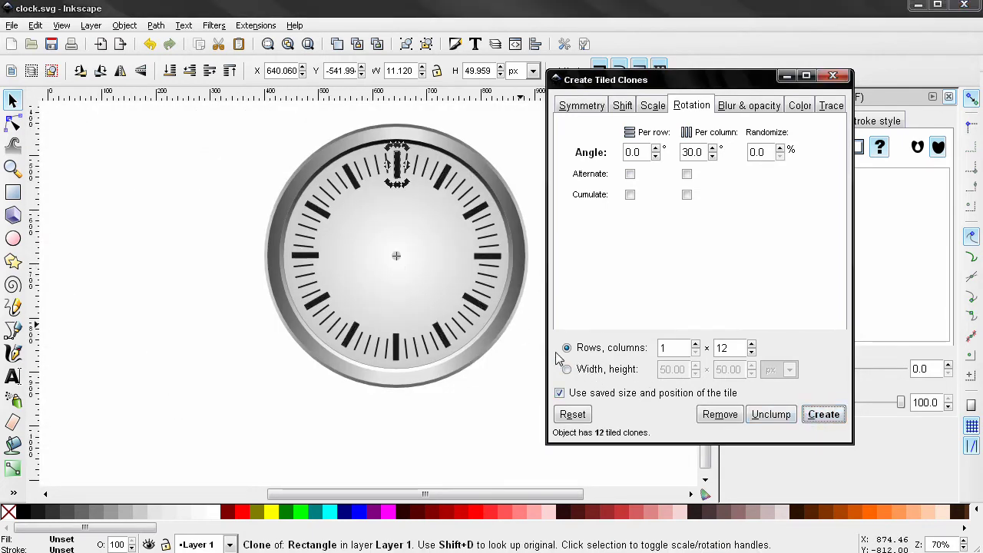
pyautogui.click(833, 75)
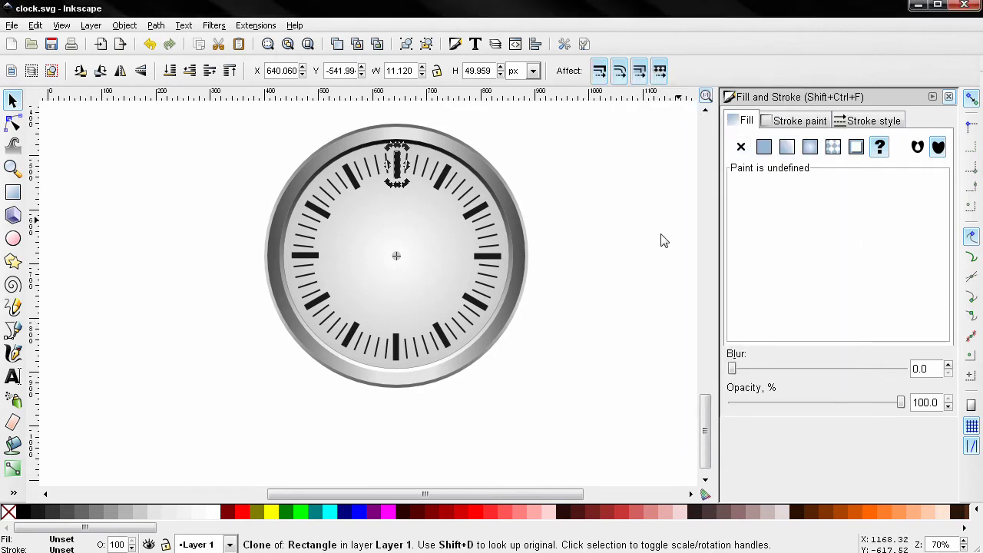
pyautogui.click(663, 238)
pyautogui.moveTo(589, 287); pyautogui.dragTo(521, 325)
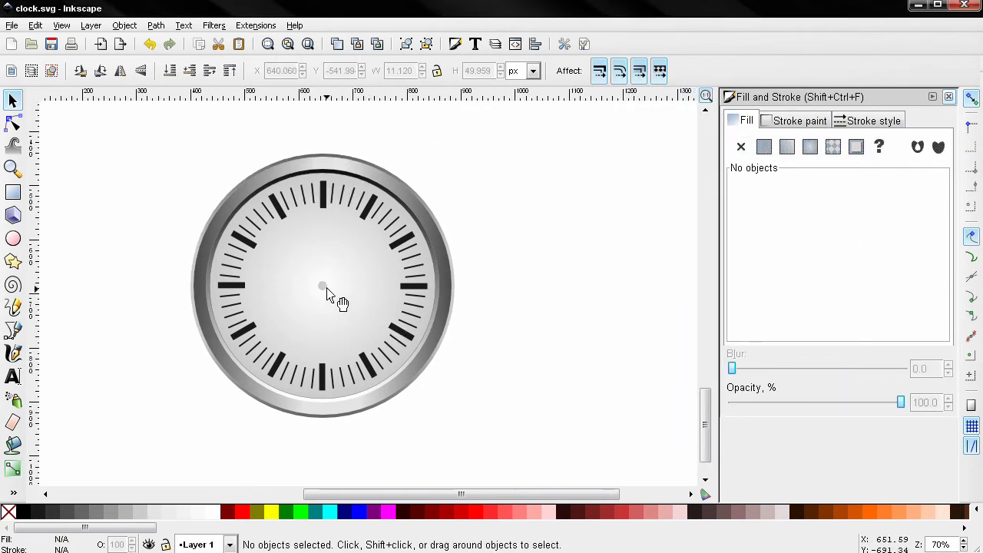
pyautogui.press('F12')
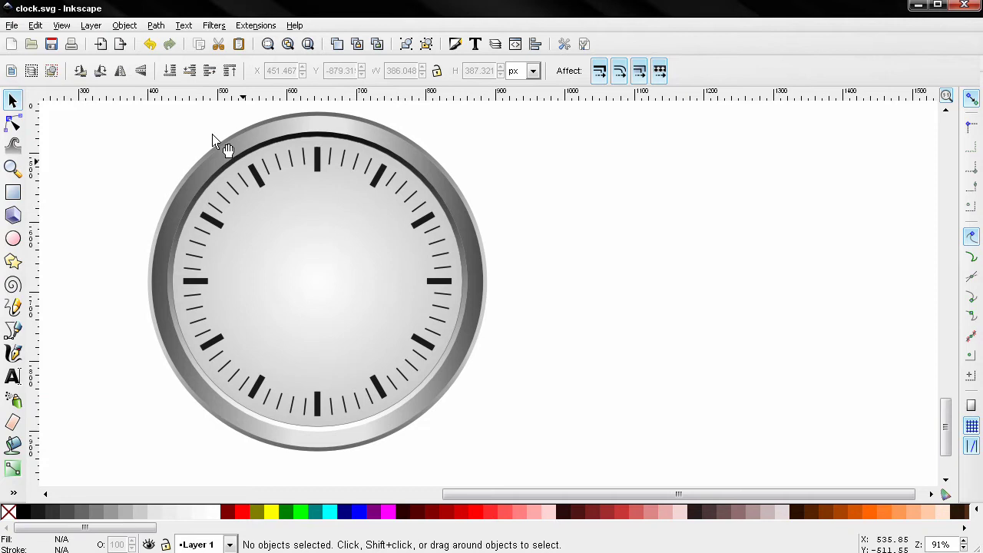
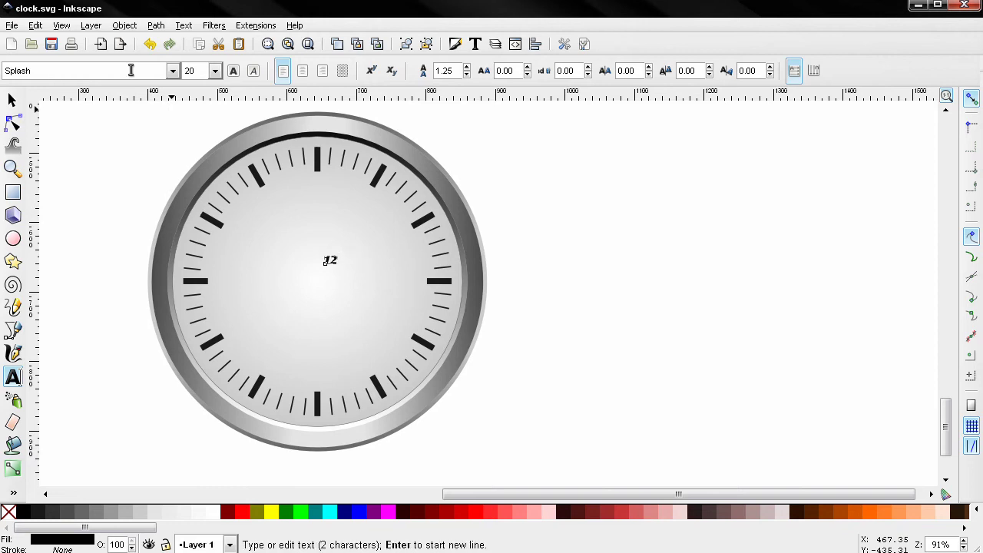
# Enlarge the 12 numeral in Space Bd BT to about 42 px wide and place it under the top thick tick
pyautogui.click(11, 100)
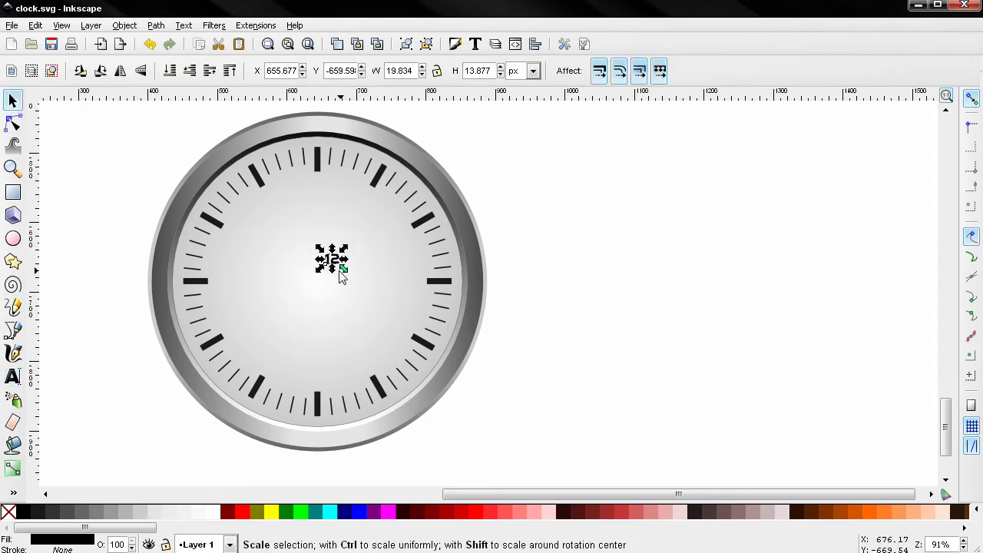
pyautogui.moveTo(348, 277); pyautogui.dragTo(320, 196)
pyautogui.click(319, 193)
# Open the alignment options for the 12 and the tick group, and nudge the 12 closer beneath the top tick
pyautogui.keyDown('shift'); pyautogui.click(324, 166); pyautogui.keyUp('shift')
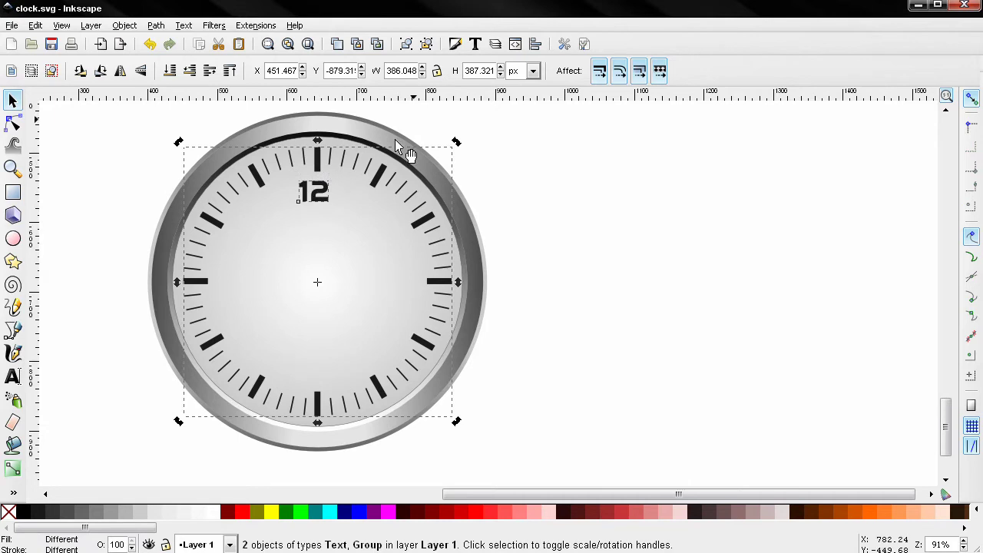
pyautogui.click(535, 44)
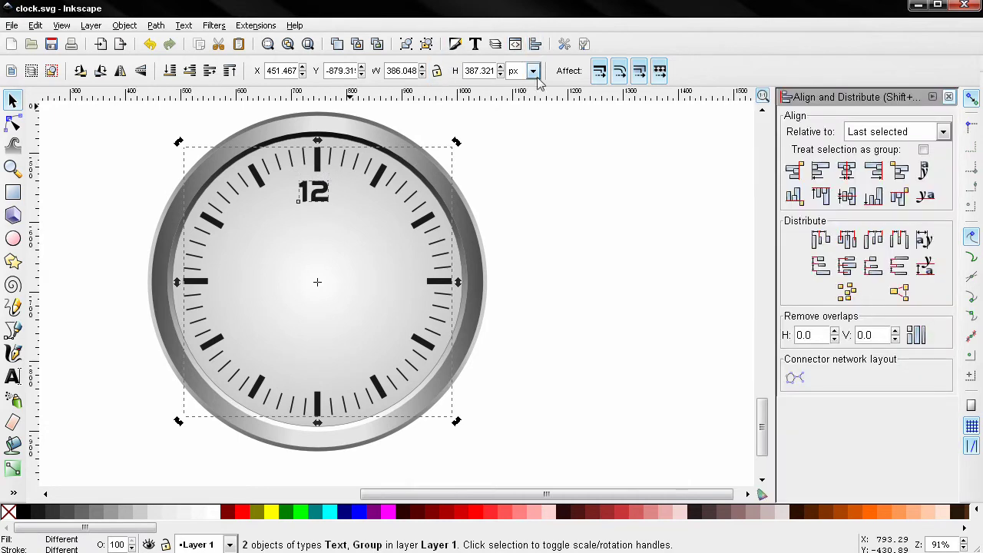
pyautogui.click(564, 187)
pyautogui.moveTo(321, 199); pyautogui.dragTo(378, 258)
pyautogui.click(321, 193)
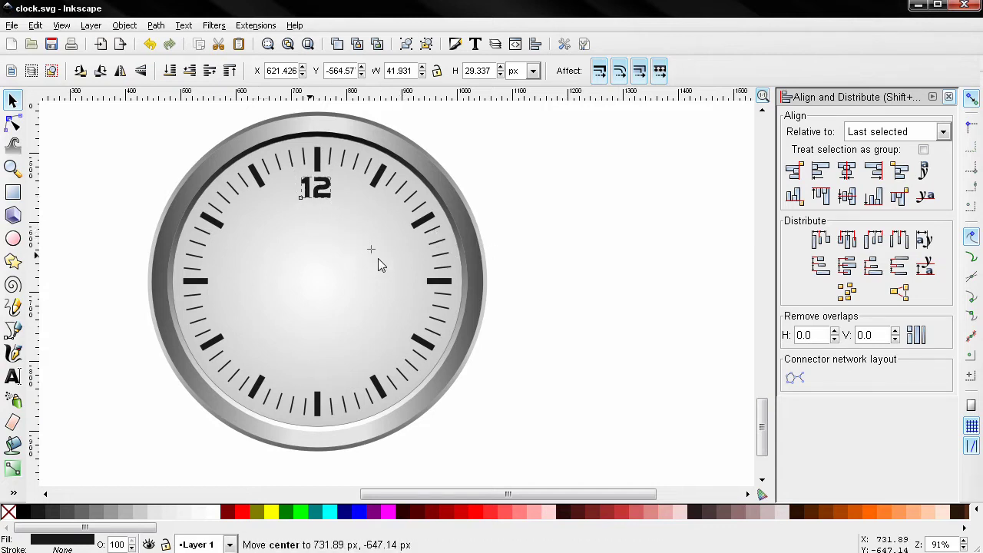
pyautogui.moveTo(408, 290); pyautogui.dragTo(407, 291)
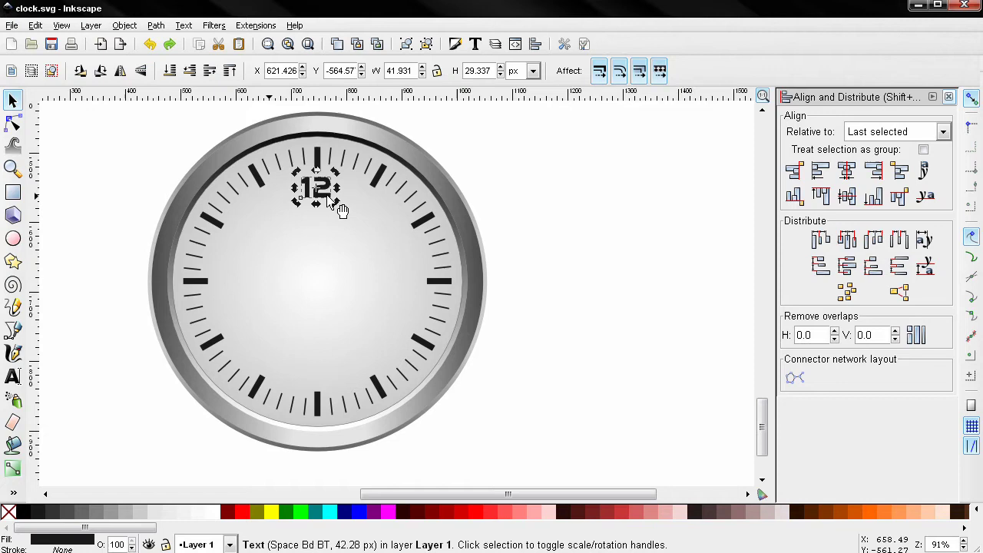
# Duplicate the 12 toward the 3 o'clock tick and change the copy's text to 3
pyautogui.click(328, 208)
pyautogui.click(329, 205)
pyautogui.hotkey('ctrl', 'd')
pyautogui.moveTo(329, 204); pyautogui.dragTo(419, 289)
pyautogui.doubleClick(415, 286)
pyautogui.press('BackSpace')
pyautogui.press('BackSpace')
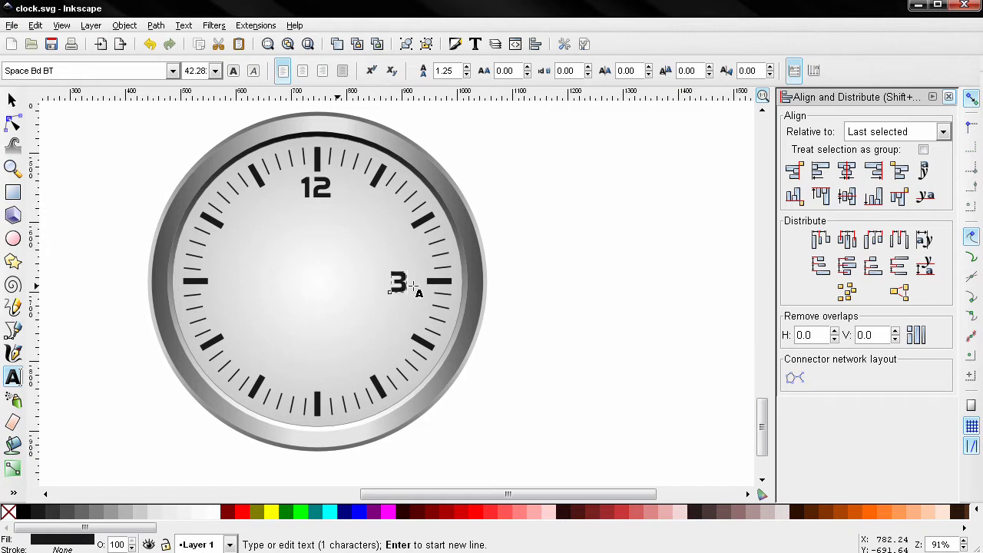
# Move the 3 outward so it sits just inside the 3 o'clock tick
pyautogui.press('F1')
pyautogui.moveTo(417, 296); pyautogui.dragTo(433, 302)
pyautogui.click(423, 294)
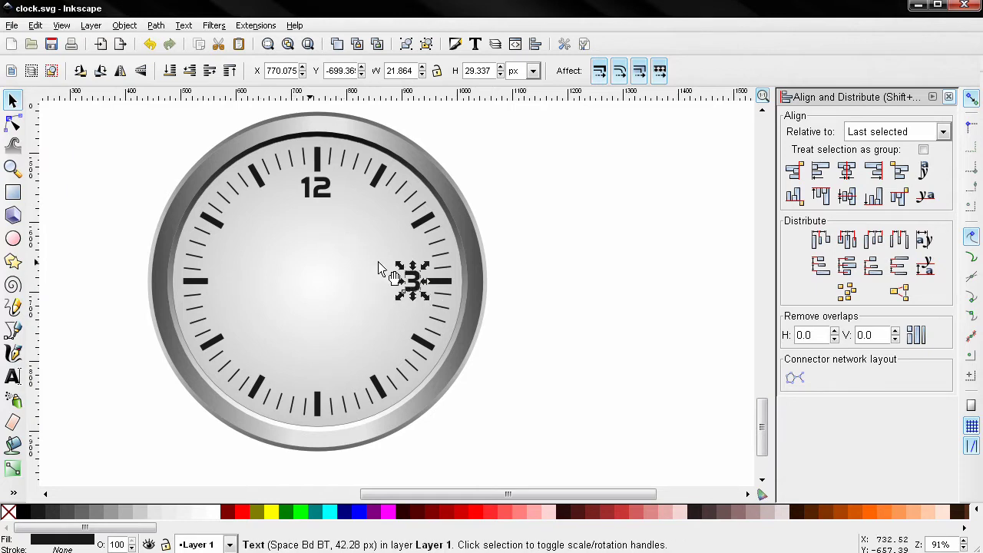
# Duplicate the 3 to just inside the 9 o'clock tick and change the copy's text to 9
pyautogui.moveTo(425, 300); pyautogui.dragTo(242, 294)
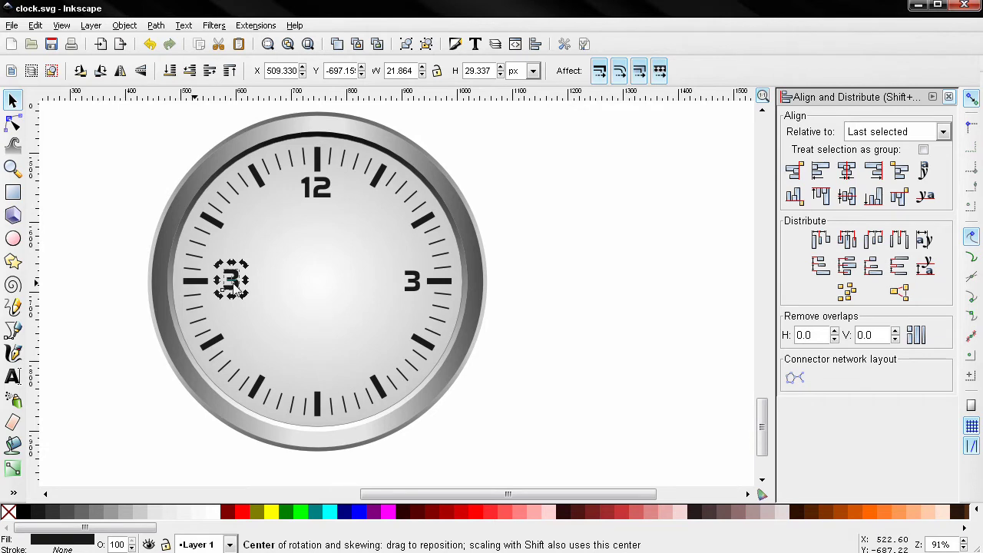
pyautogui.doubleClick(231, 287)
pyautogui.press('BackSpace')
pyautogui.write('9')
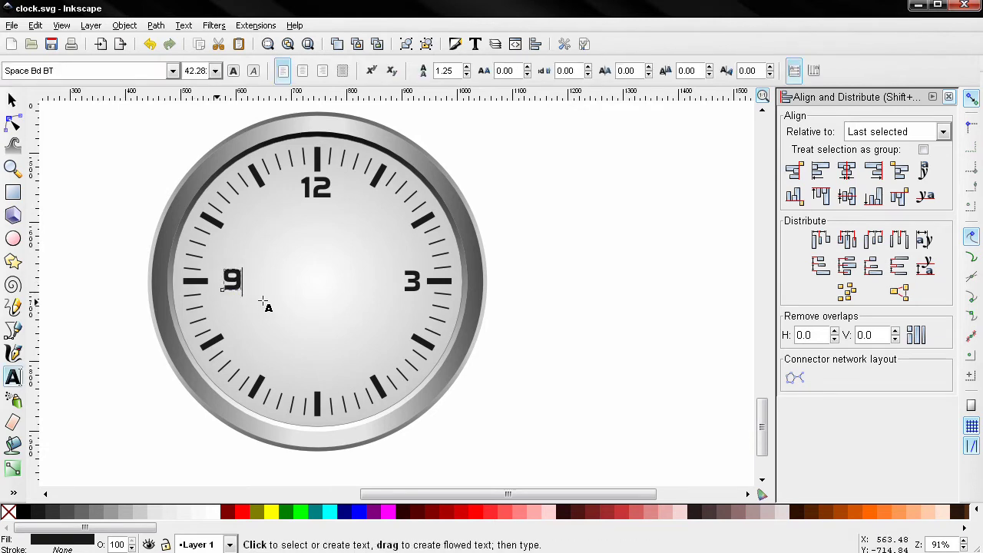
pyautogui.press('F1')
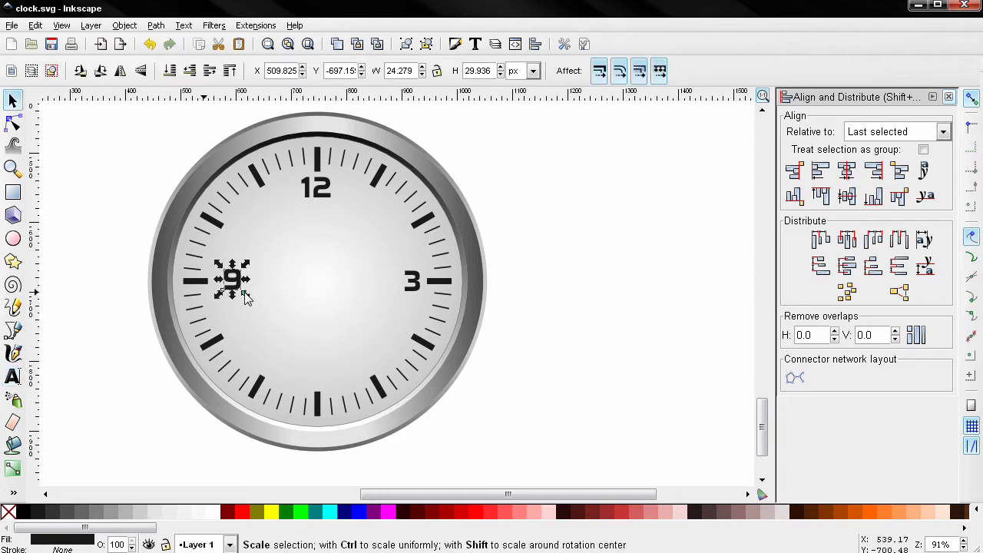
# Duplicate the 9 to above the 6 o'clock tick and change the copy's text to 6
pyautogui.moveTo(246, 300); pyautogui.dragTo(326, 390)
pyautogui.click(323, 384)
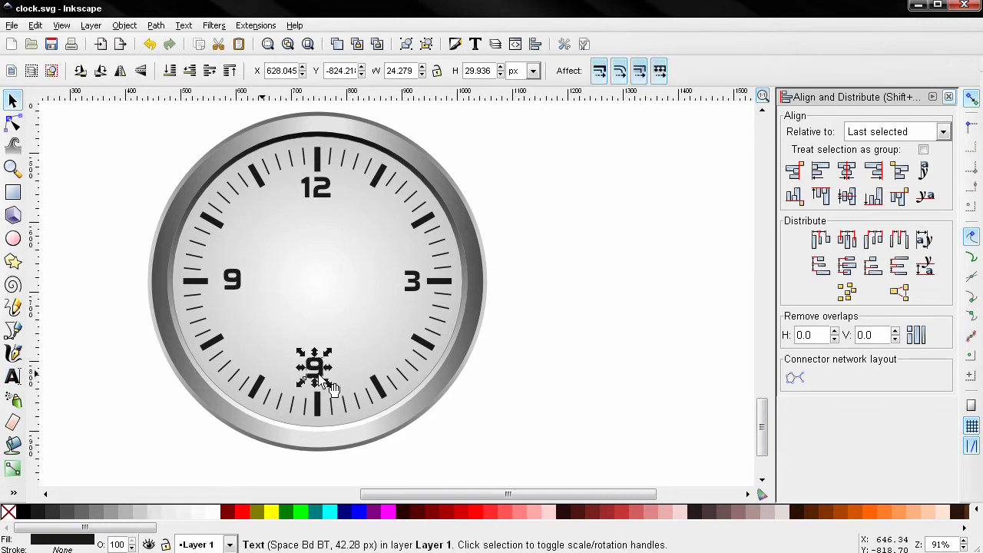
pyautogui.doubleClick(314, 375)
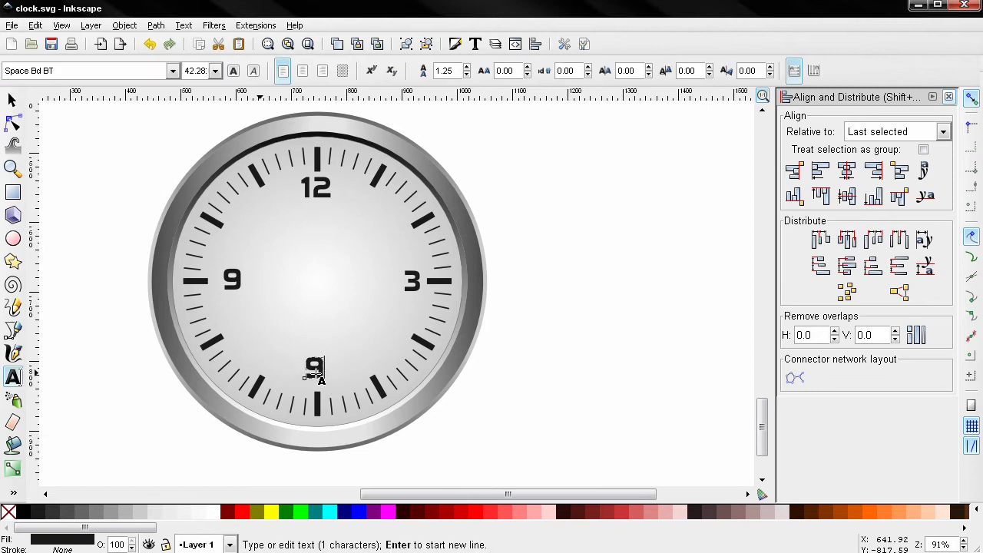
pyautogui.press('BackSpace')
pyautogui.write('6')
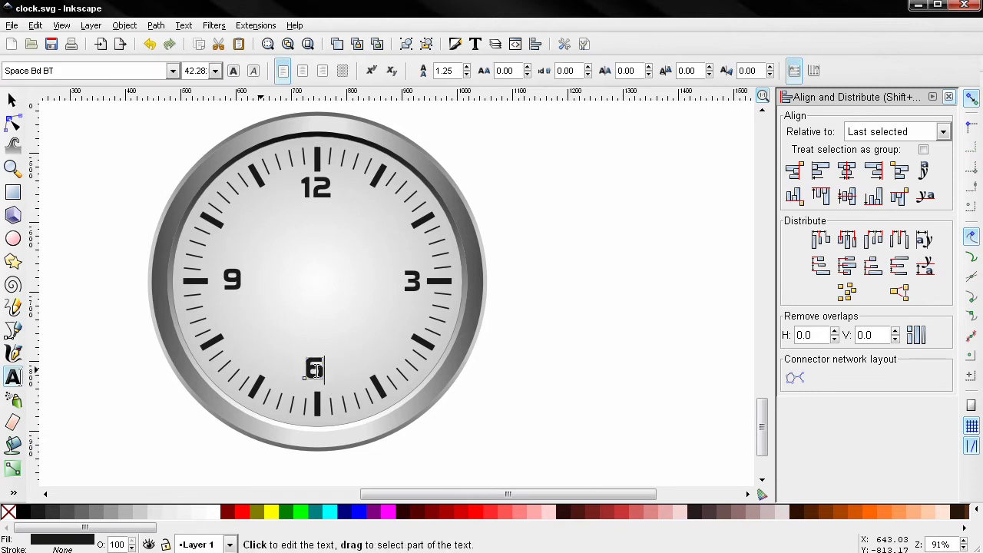
# Move the 6 closer to the 6 o'clock tick and fine-tune its position so it is centered above it
pyautogui.press('F1')
pyautogui.moveTo(316, 367); pyautogui.dragTo(332, 388)
pyautogui.scroll(2, 332, 387)
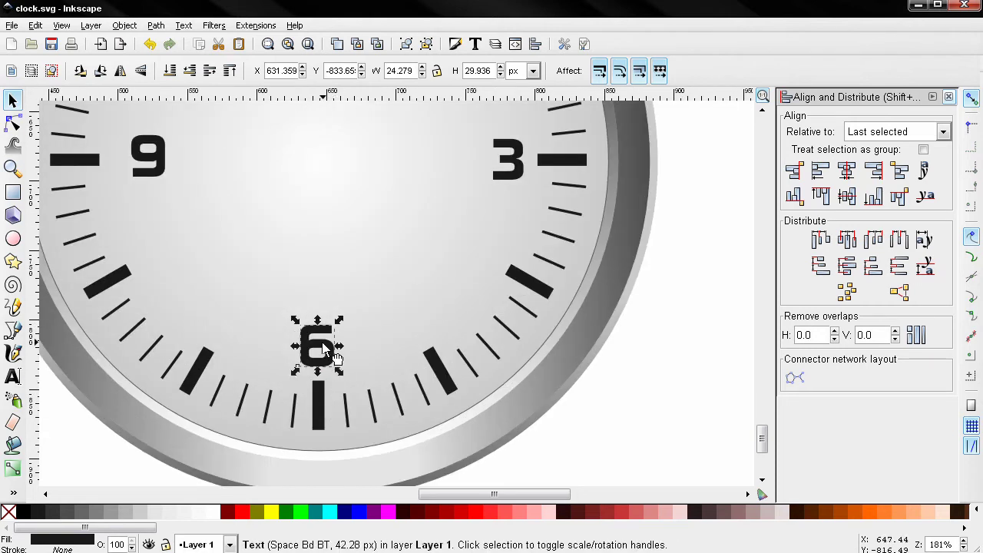
pyautogui.moveTo(322, 345); pyautogui.dragTo(326, 345)
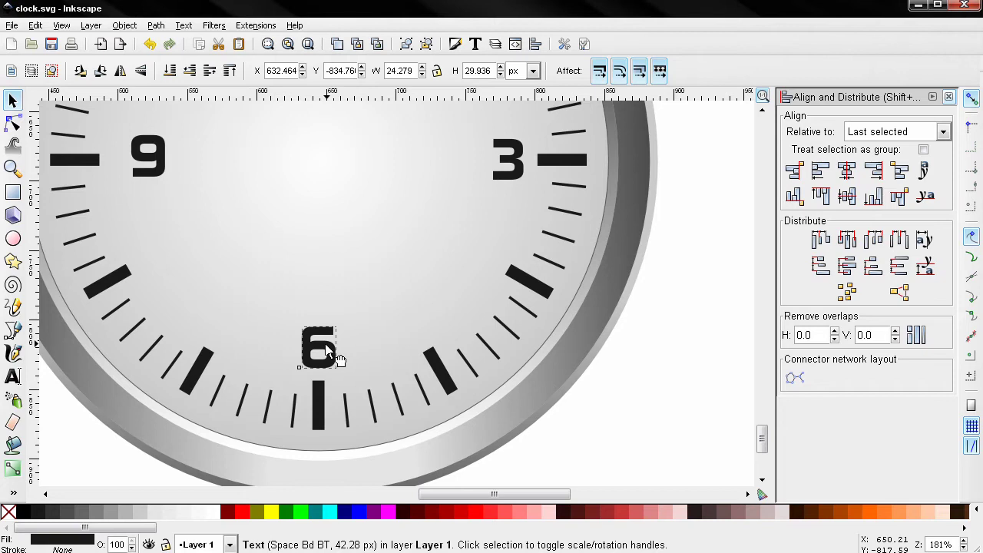
# Fine-tune the 3 and the 9 so each is vertically centered on its hour tick
pyautogui.click(510, 163)
pyautogui.moveTo(510, 163); pyautogui.dragTo(511, 162)
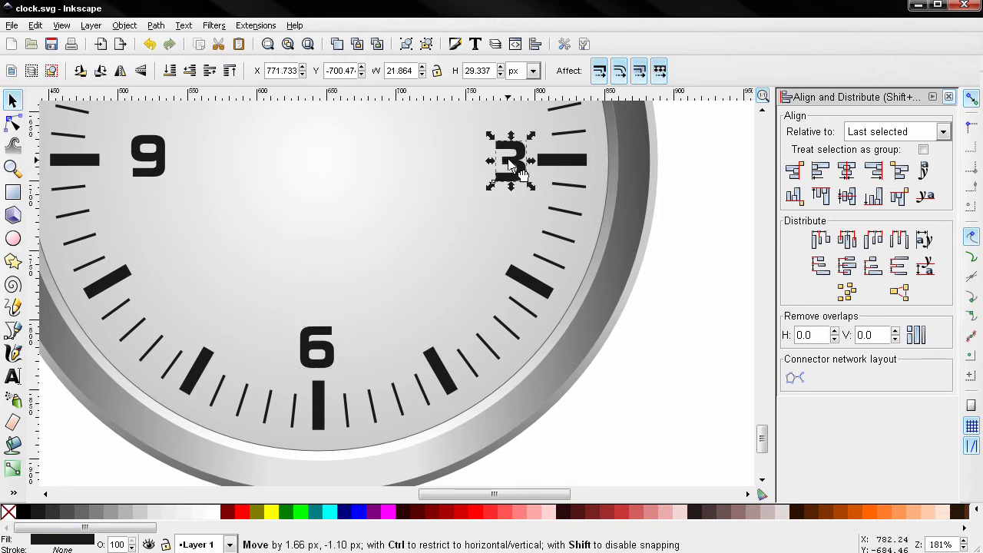
pyautogui.click(159, 163)
pyautogui.moveTo(159, 162)
pyautogui.mouseDown()
pyautogui.moveTo(149, 163)
pyautogui.moveTo(153, 172)
pyautogui.mouseUp()
pyautogui.scroll(-2, 237, 169)
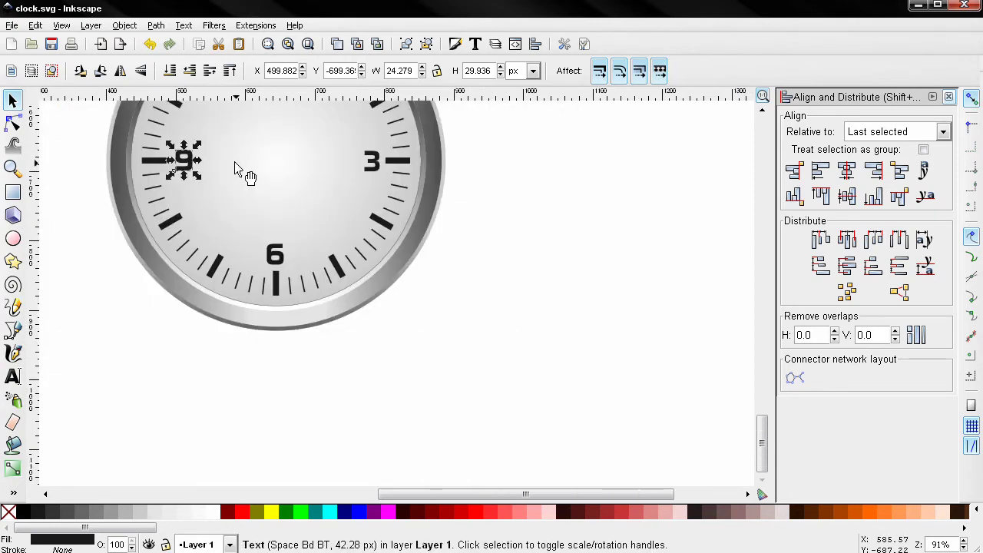
pyautogui.scroll(3, 241, 171)
pyautogui.click(98, 215)
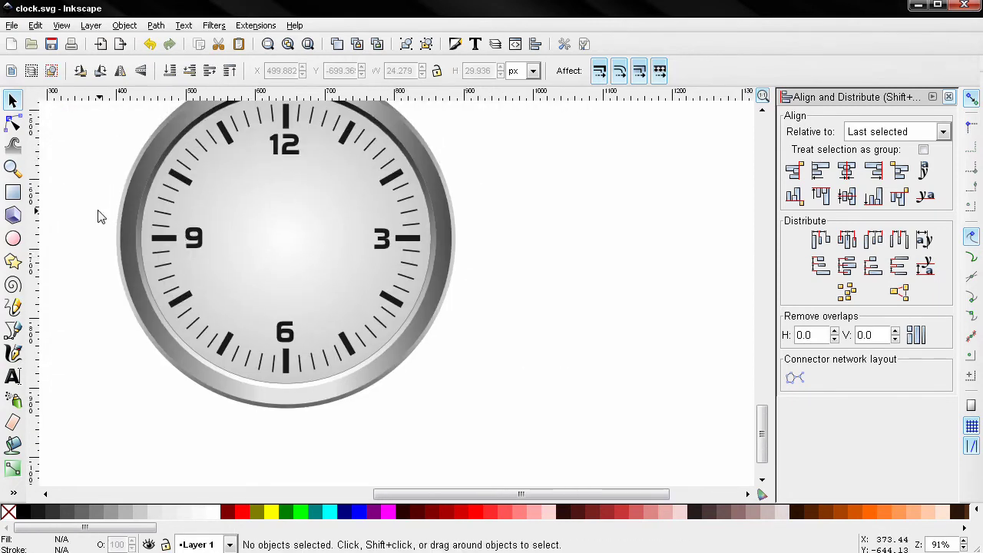
# Nudge the 9 outward toward the 9 o'clock tick, to X 495.882 px
pyautogui.click(196, 243)
pyautogui.press('Left')
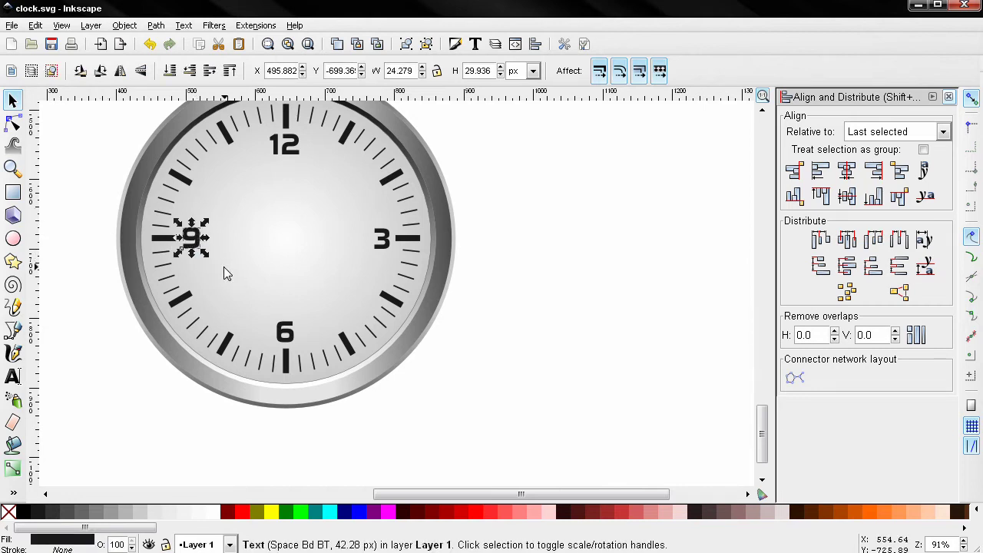
pyautogui.click(78, 248)
pyautogui.click(203, 250)
pyautogui.press('Left')
pyautogui.click(106, 255)
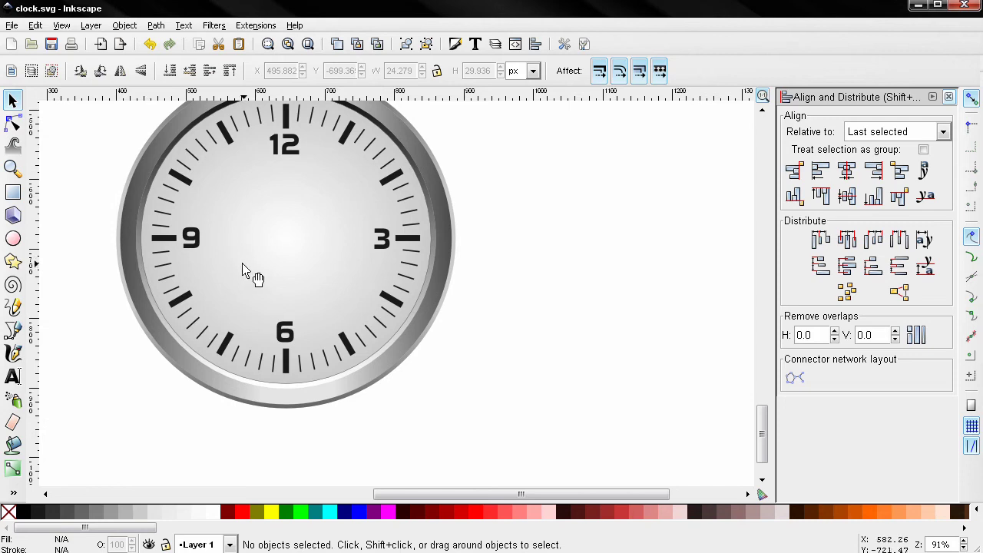
pyautogui.scroll(-1, 254, 273)
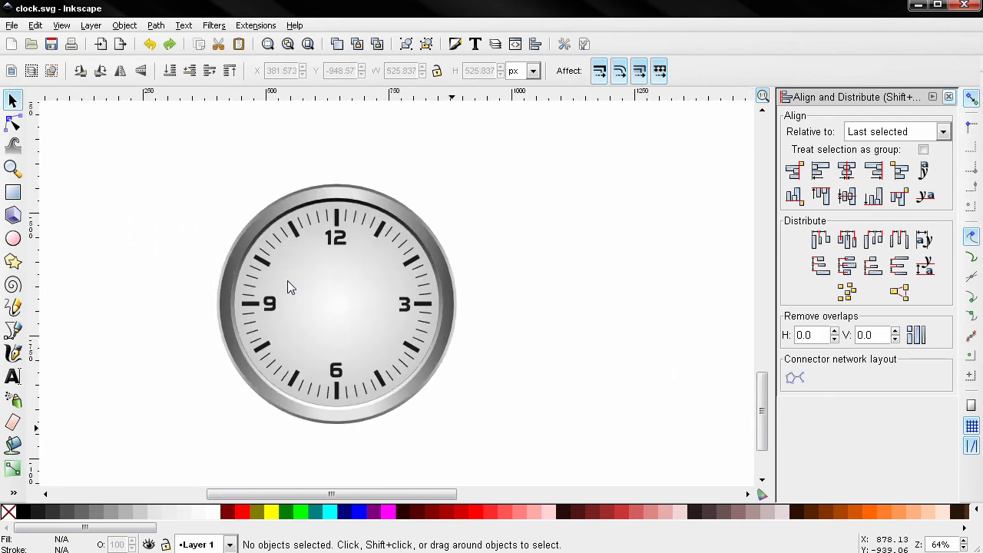
# Group the four numerals 9, 12, 3 and 6 into one object
pyautogui.click(268, 304)
pyautogui.keyDown('shift'); pyautogui.click(342, 244); pyautogui.keyUp('shift')
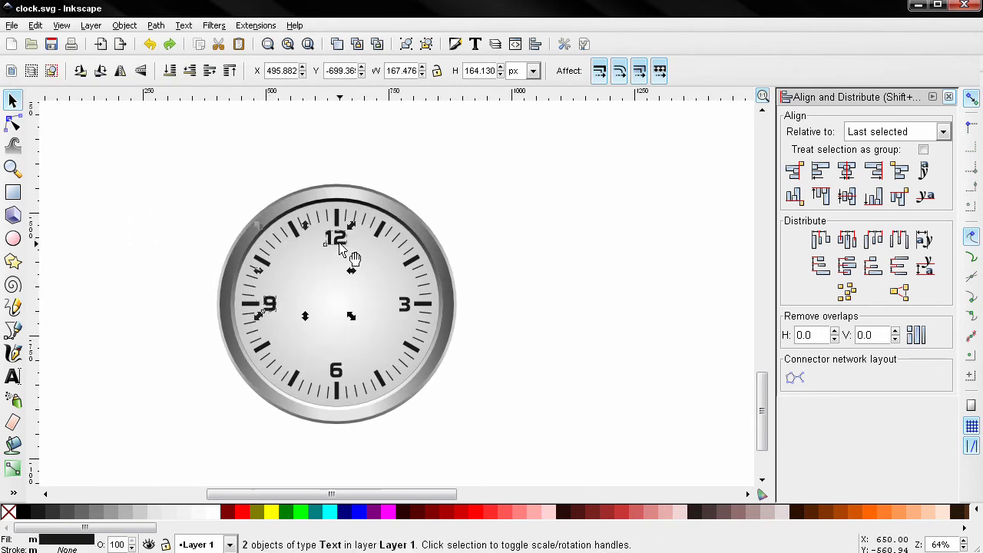
pyautogui.keyDown('shift'); pyautogui.click(407, 307); pyautogui.keyUp('shift')
pyautogui.keyDown('shift'); pyautogui.click(351, 374); pyautogui.keyUp('shift')
pyautogui.keyDown('shift'); pyautogui.click(351, 378); pyautogui.keyUp('shift')
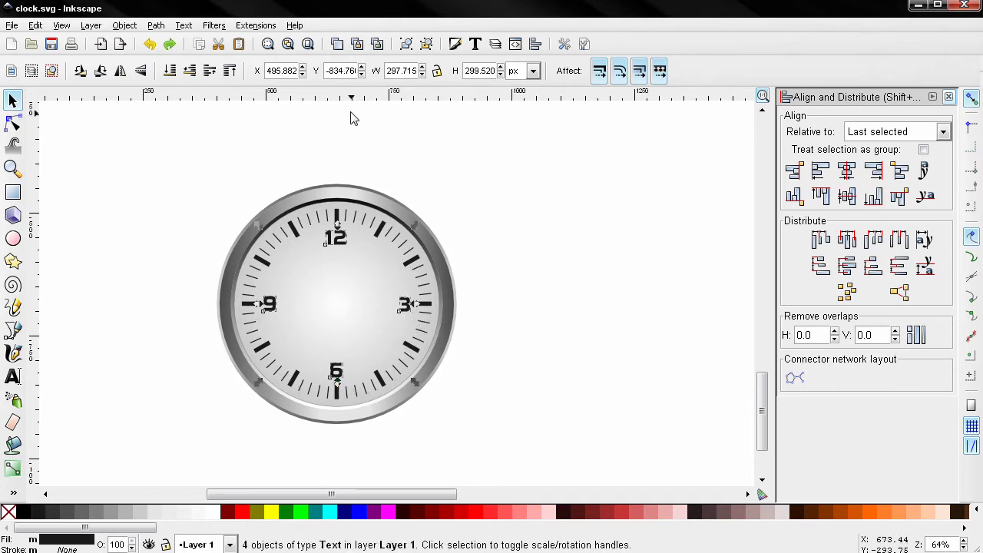
pyautogui.click(406, 44)
pyautogui.click(494, 306)
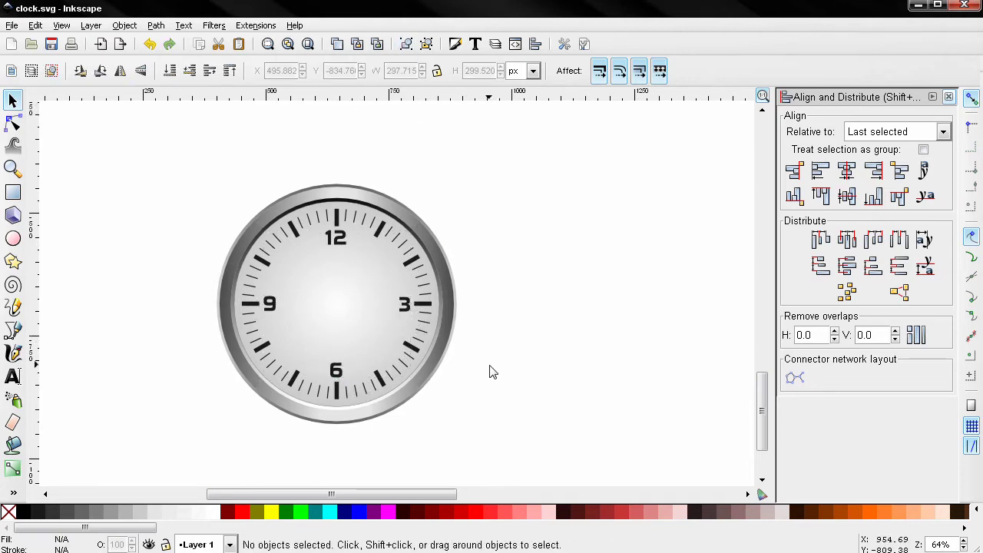
# Move the inner dial with its ticks and numerals sideways, clear of the metal rim
pyautogui.moveTo(494, 401); pyautogui.dragTo(472, 419)
pyautogui.click(130, 189)
pyautogui.moveTo(351, 321); pyautogui.dragTo(643, 322)
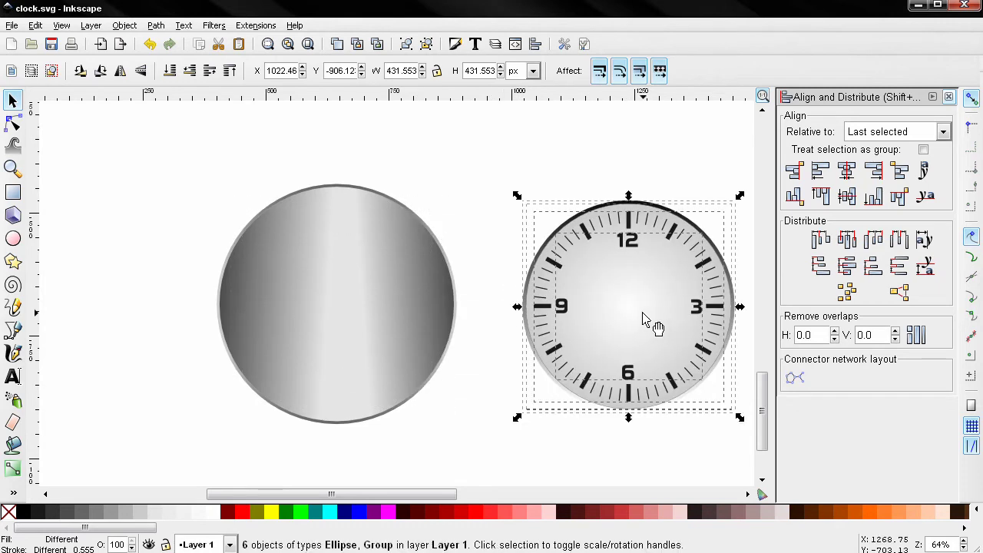
# Select all rim and dial parts and center them on each other both horizontally and vertically
pyautogui.click(159, 261)
pyautogui.moveTo(124, 168); pyautogui.dragTo(475, 439)
pyautogui.moveTo(754, 461); pyautogui.dragTo(487, 149)
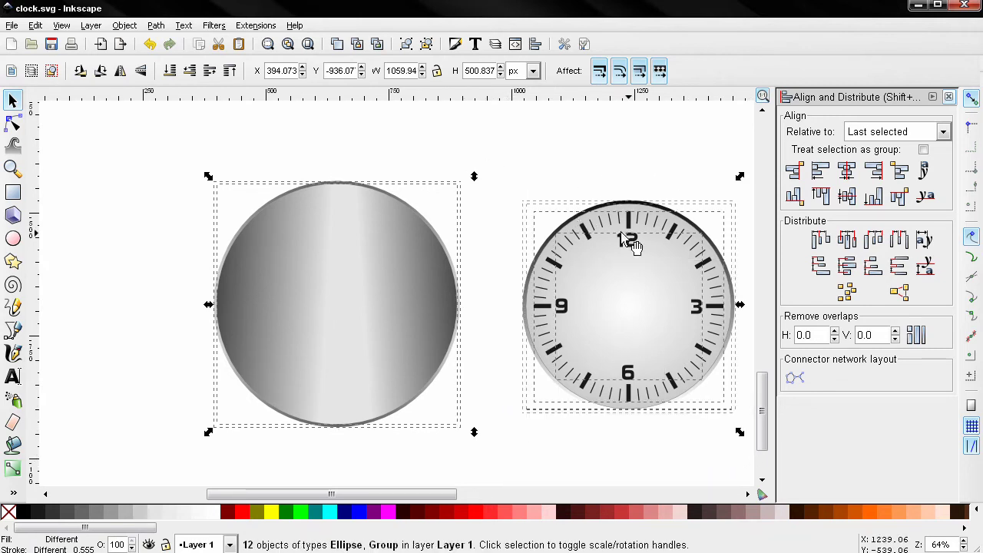
pyautogui.click(847, 171)
pyautogui.click(846, 196)
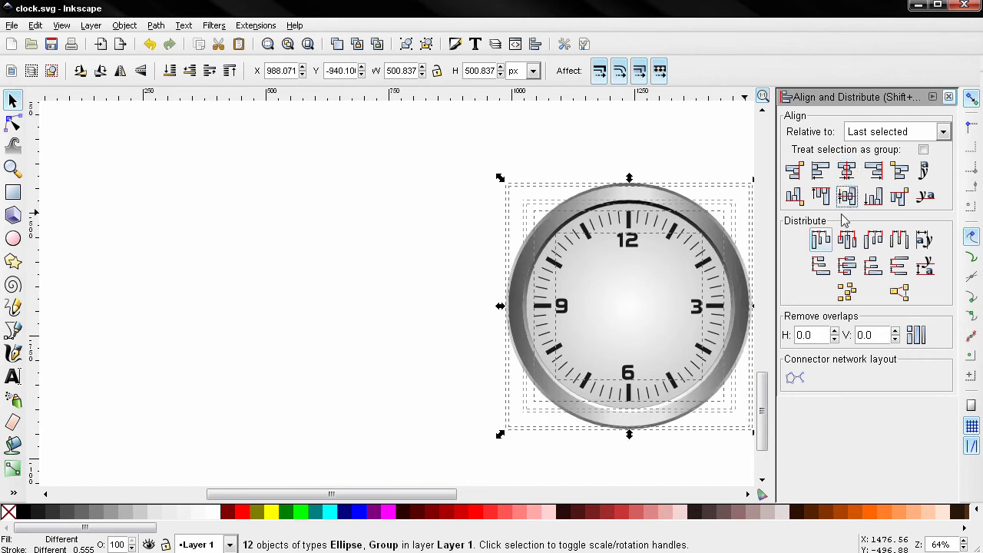
pyautogui.click(392, 380)
pyautogui.moveTo(417, 395); pyautogui.dragTo(92, 382)
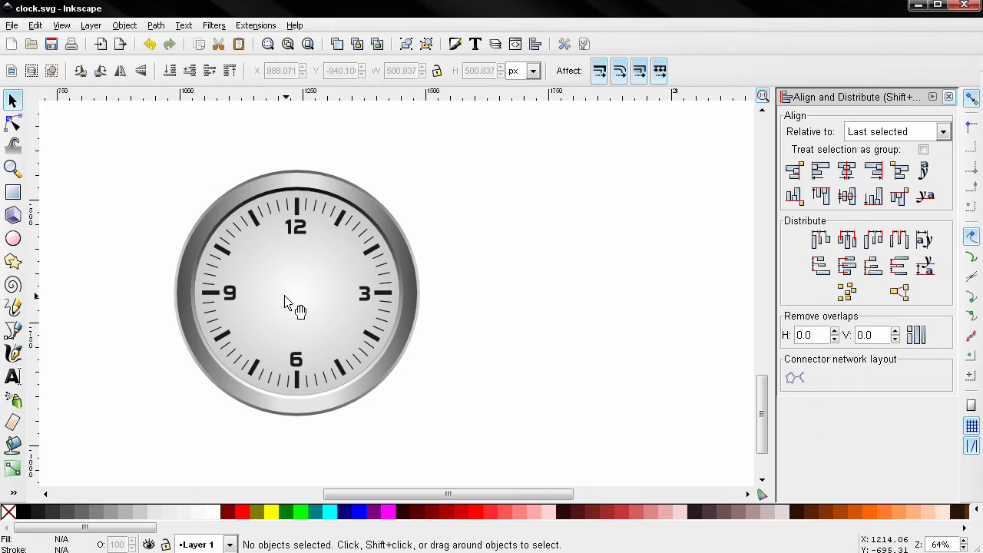
# Duplicate the dial's gradient ellipse, shrink the copy about its center to about 8 px and fill it gray
pyautogui.click(322, 314)
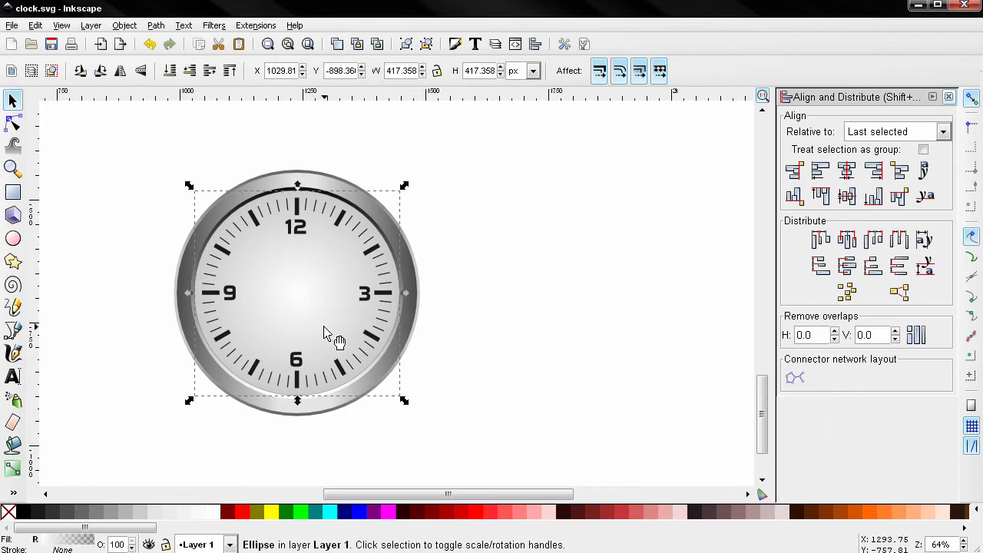
pyautogui.moveTo(323, 313); pyautogui.dragTo(353, 312)
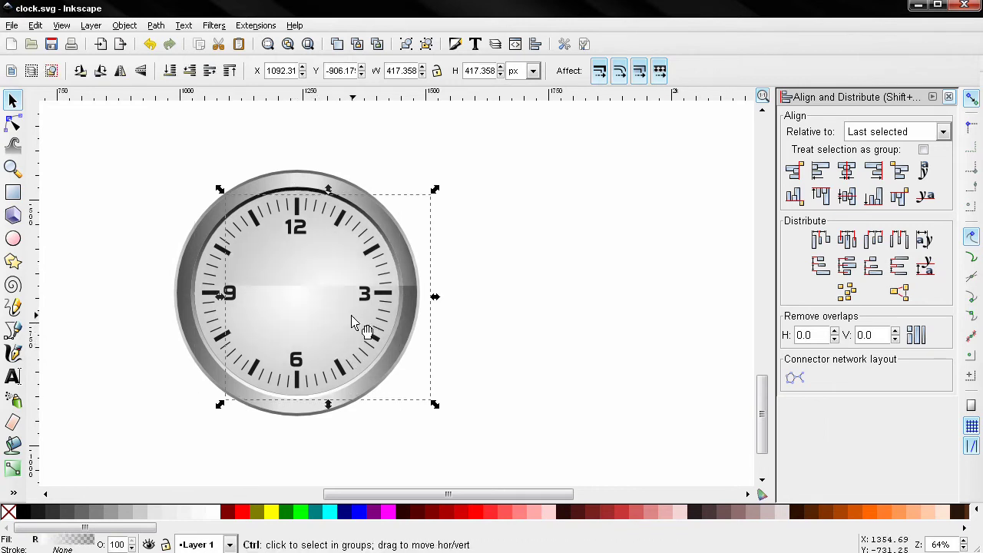
pyautogui.hotkey('ctrl', 'z')
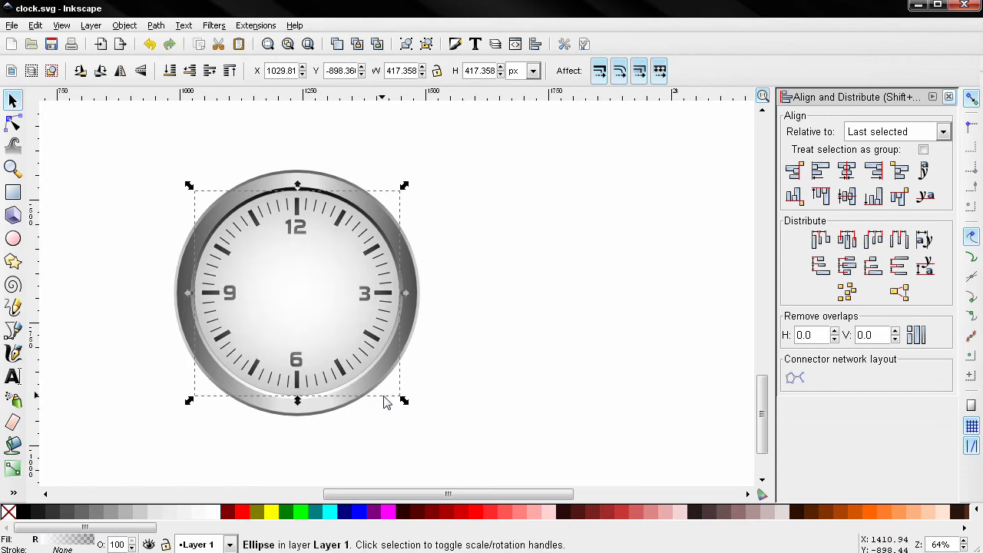
pyautogui.moveTo(403, 401); pyautogui.dragTo(351, 335)
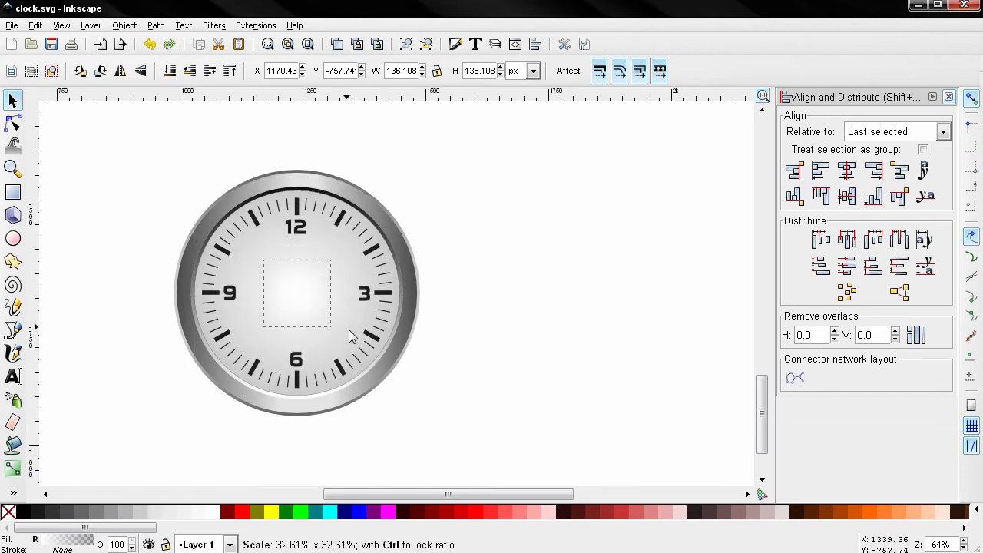
pyautogui.click(86, 510)
pyautogui.moveTo(334, 331); pyautogui.dragTo(309, 299)
pyautogui.scroll(6, 281, 300)
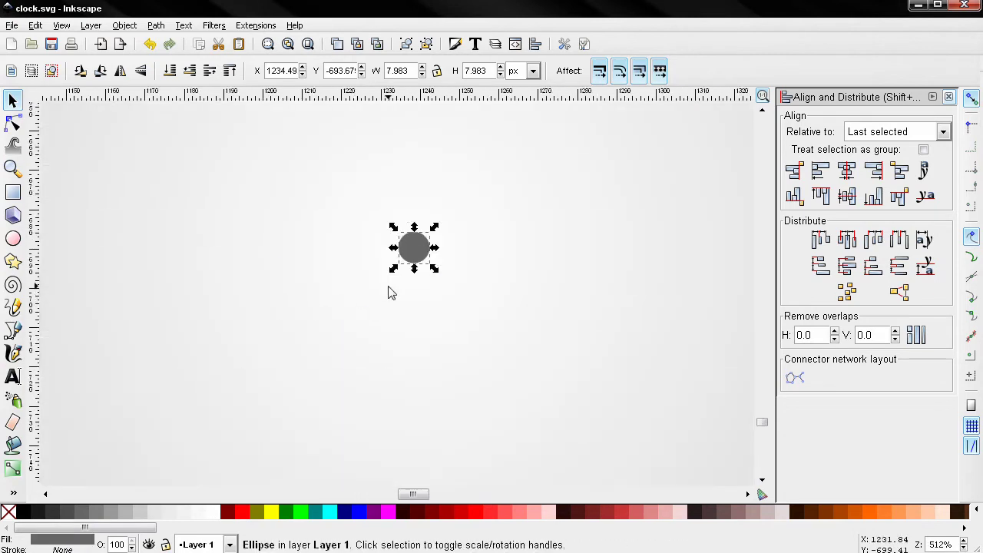
# Shrink the small center circle further to about 4.9 px and fill it white
pyautogui.scroll(-2, 338, 340)
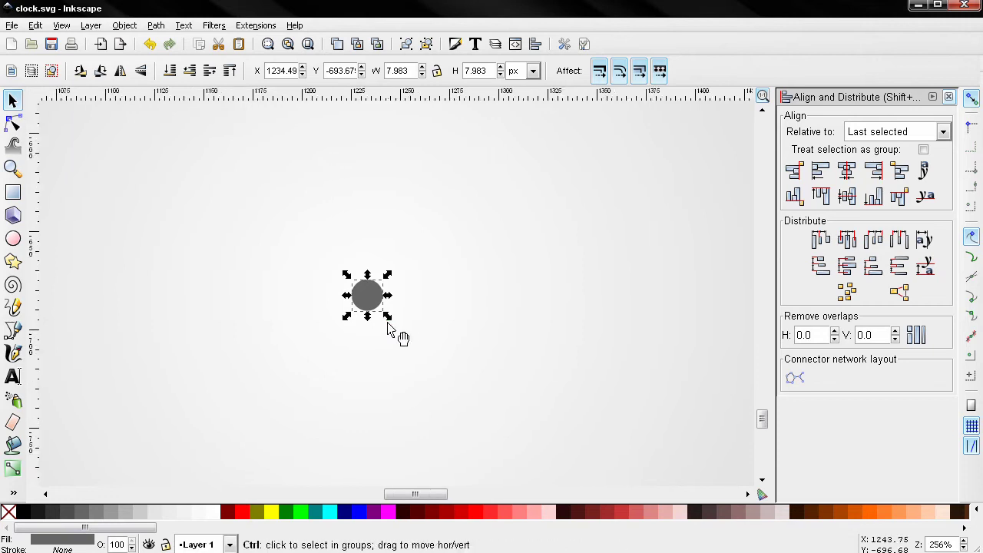
pyautogui.moveTo(389, 324); pyautogui.dragTo(389, 329)
pyautogui.scroll(4, 384, 330)
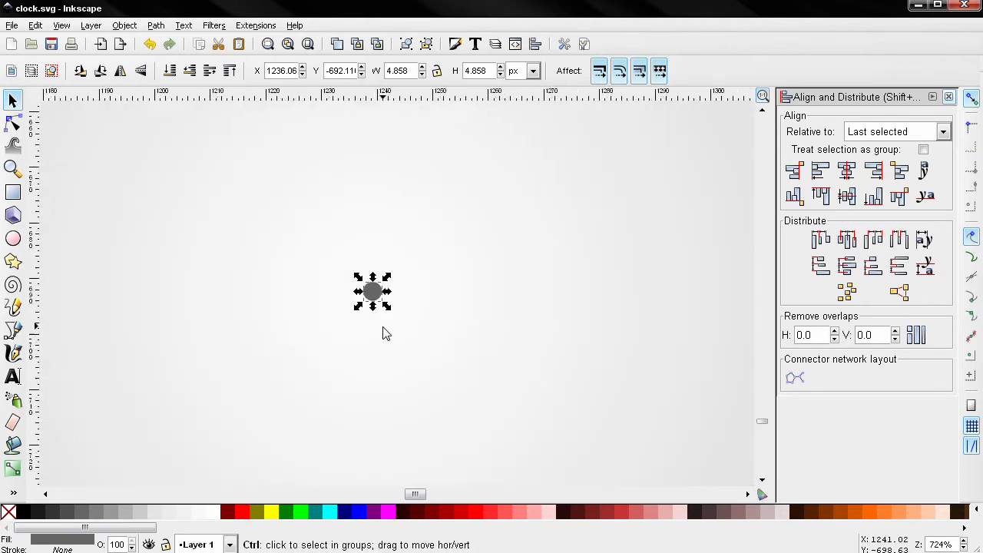
pyautogui.click(224, 512)
# Fill the small center circle with a gray radial gradient and adjust its position slightly
pyautogui.click(949, 96)
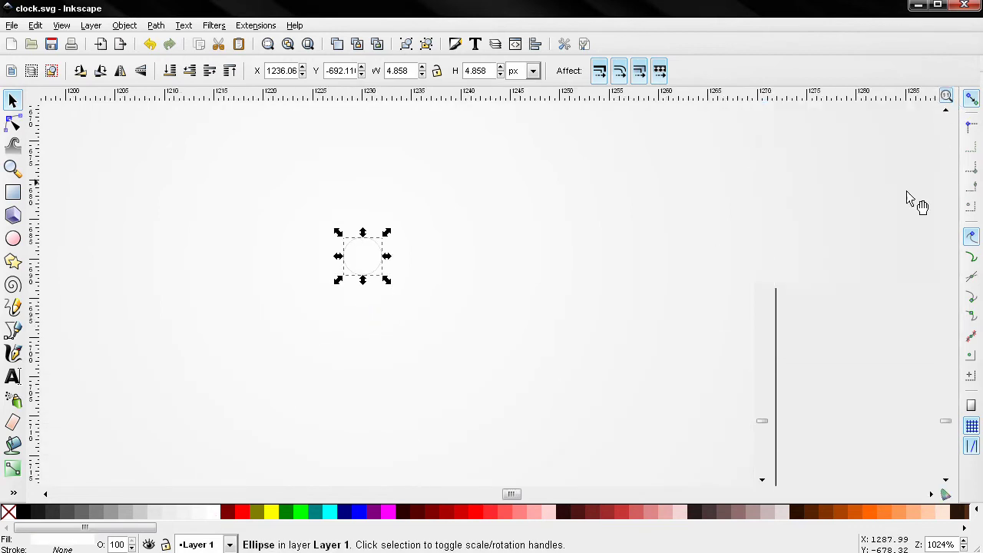
pyautogui.click(455, 44)
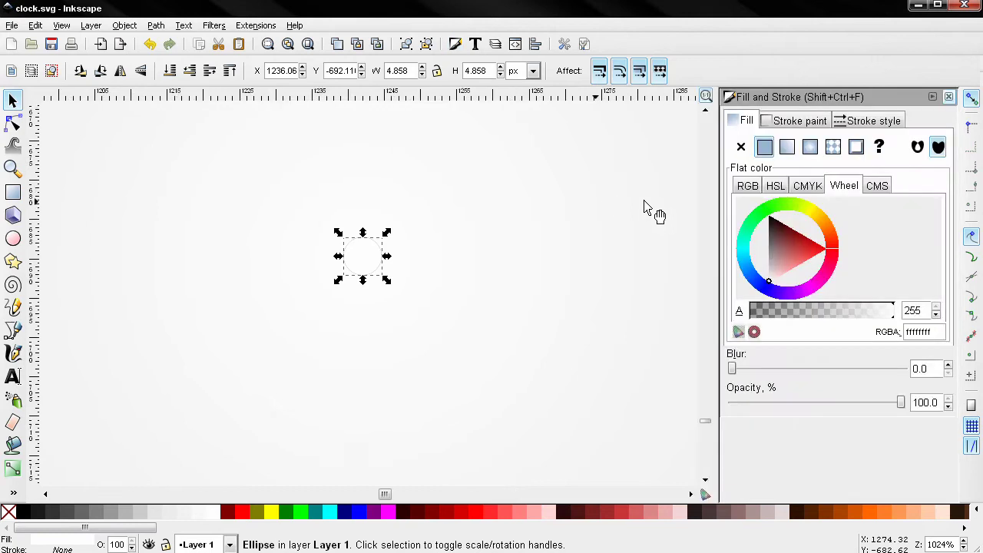
pyautogui.click(800, 121)
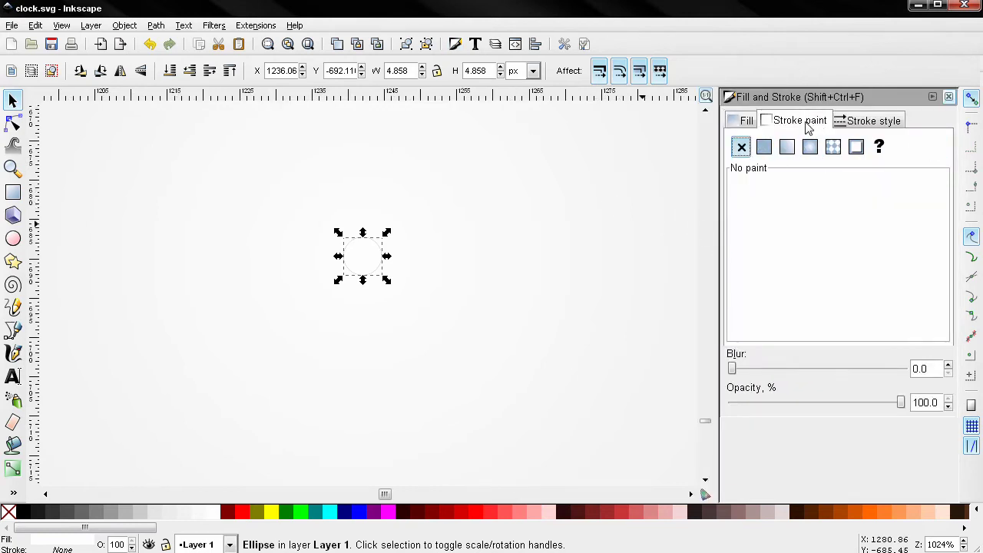
pyautogui.click(745, 123)
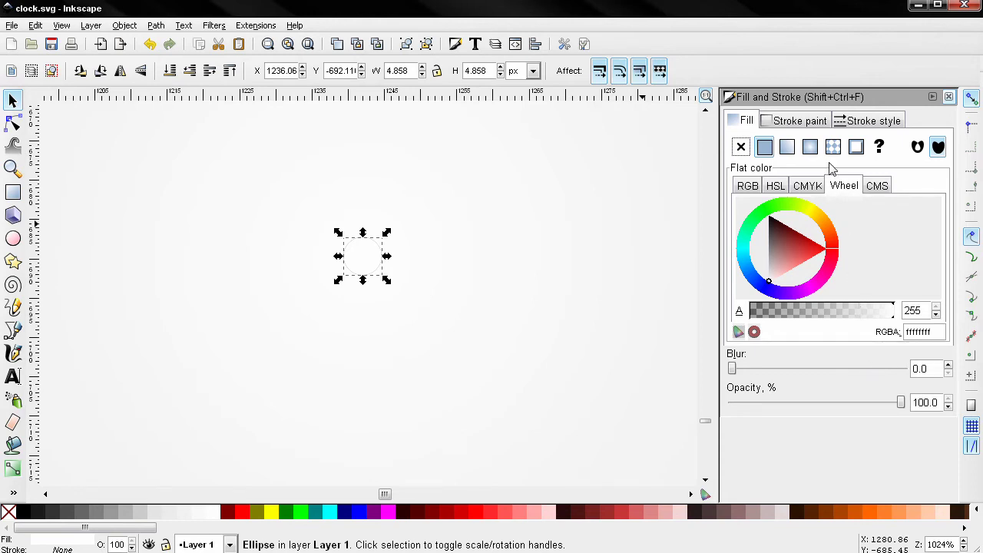
pyautogui.click(811, 147)
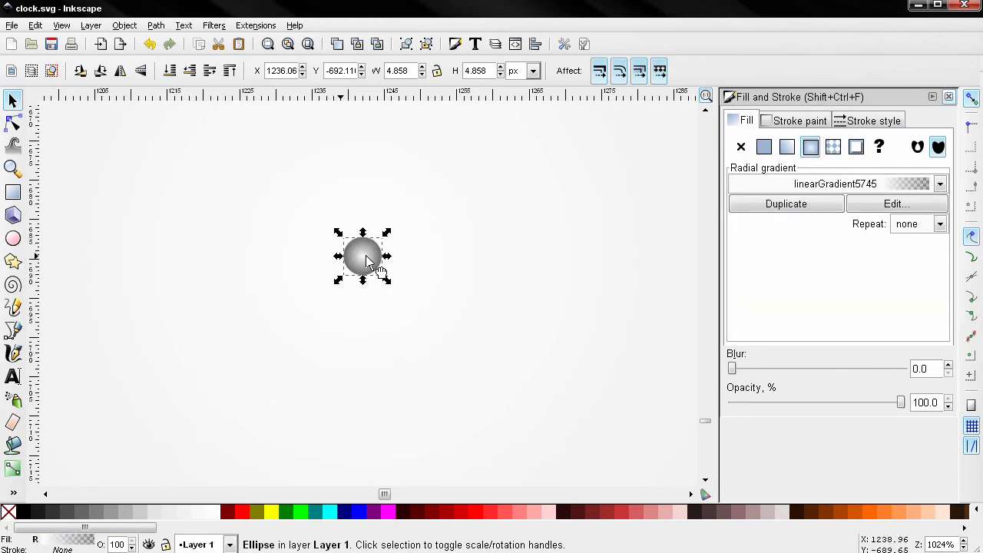
pyautogui.moveTo(367, 259); pyautogui.dragTo(368, 260)
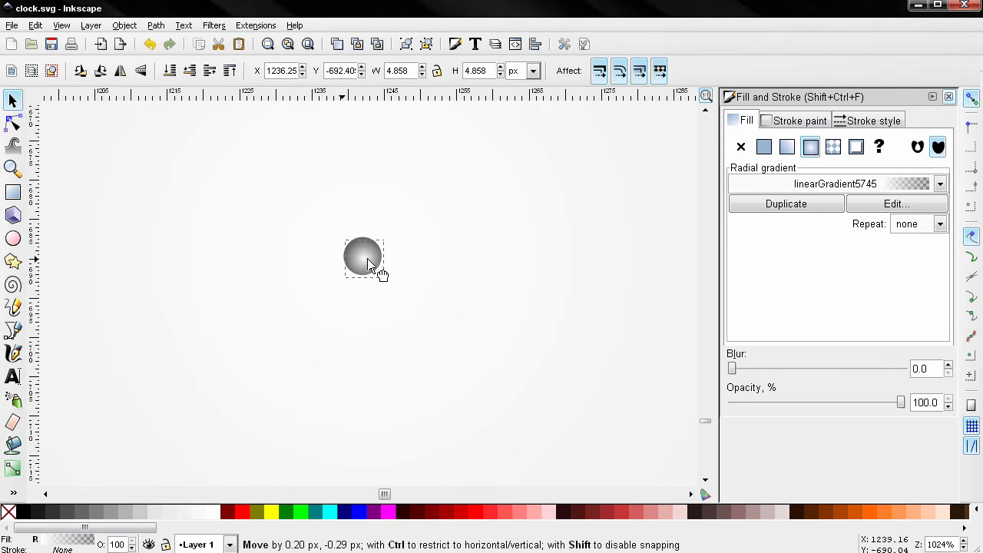
pyautogui.click(410, 305)
pyautogui.scroll(-2, 396, 303)
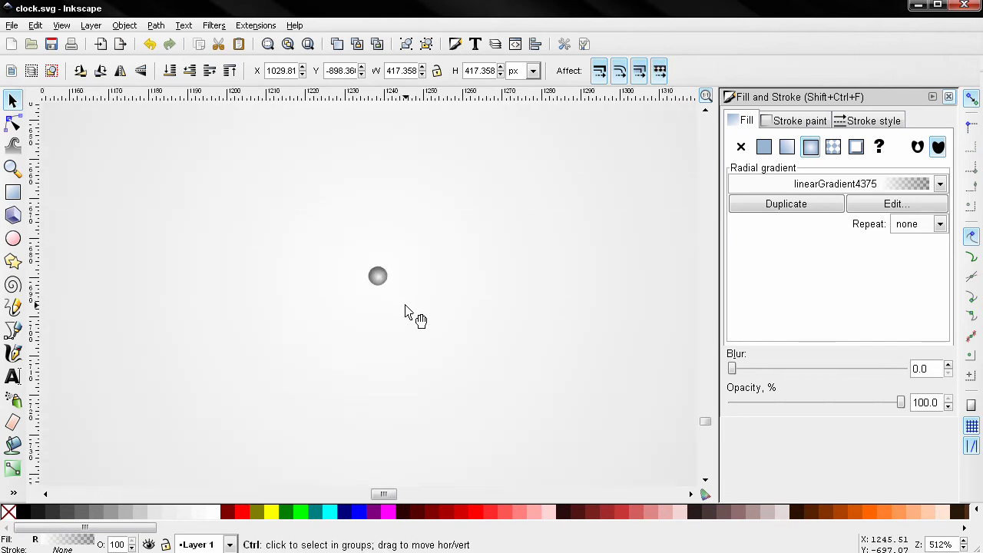
pyautogui.scroll(-4, 407, 311)
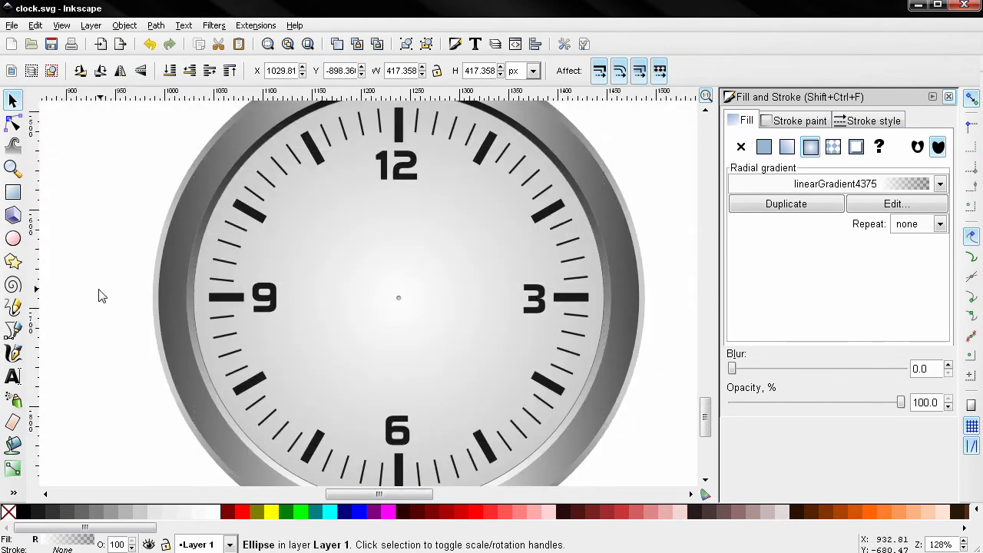
pyautogui.click(100, 295)
# Draw a closed, tapered clock-hand shape beside the clock, nearly as tall as the dial, and give it a flat black fill
pyautogui.scroll(-1, 174, 372)
pyautogui.moveTo(182, 361)
pyautogui.mouseDown()
pyautogui.moveTo(213, 353)
pyautogui.moveTo(213, 369)
pyautogui.mouseUp()
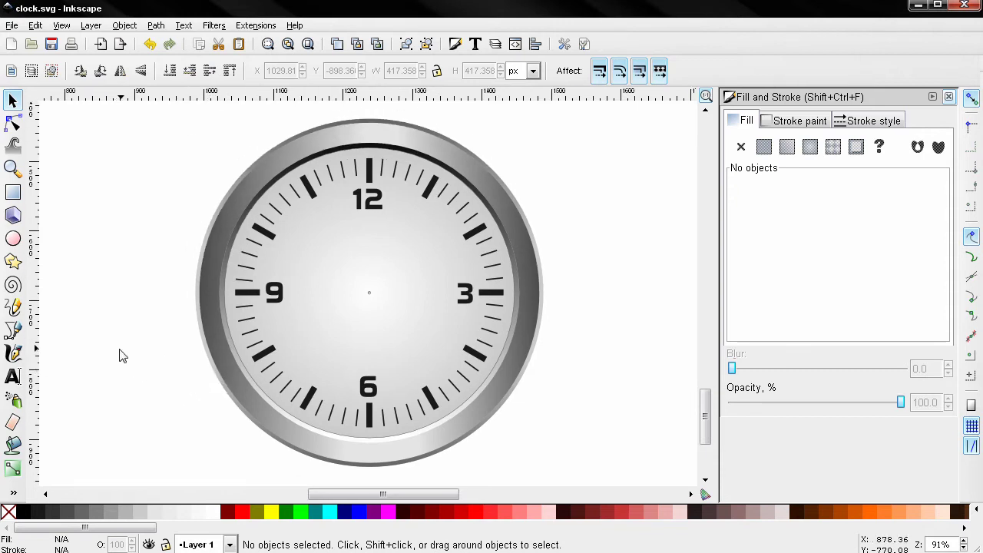
pyautogui.click(12, 329)
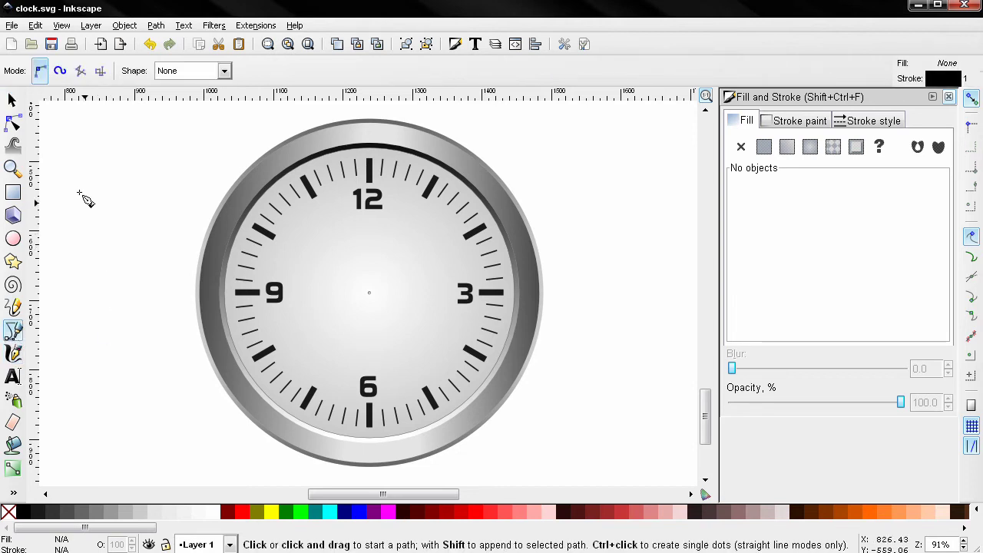
pyautogui.click(79, 154)
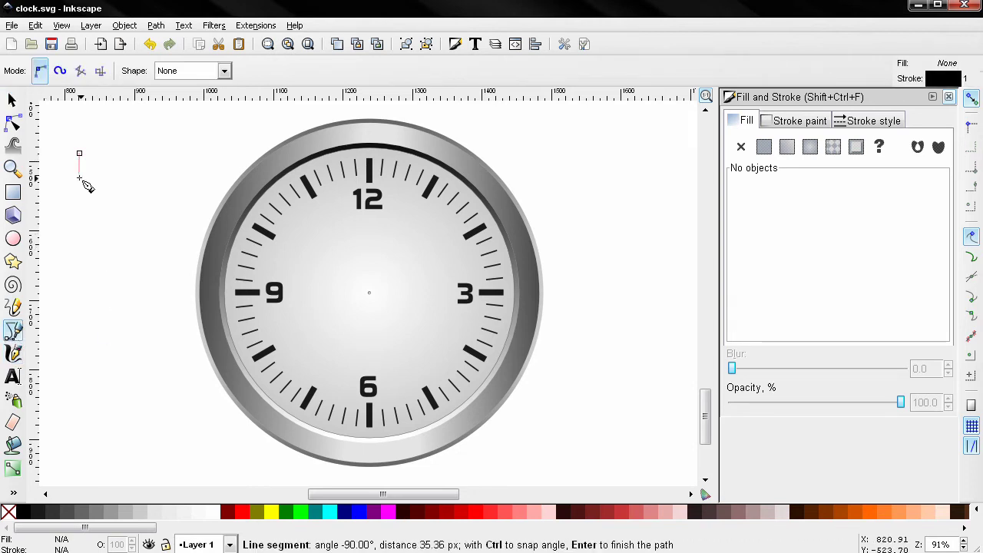
pyautogui.click(80, 438)
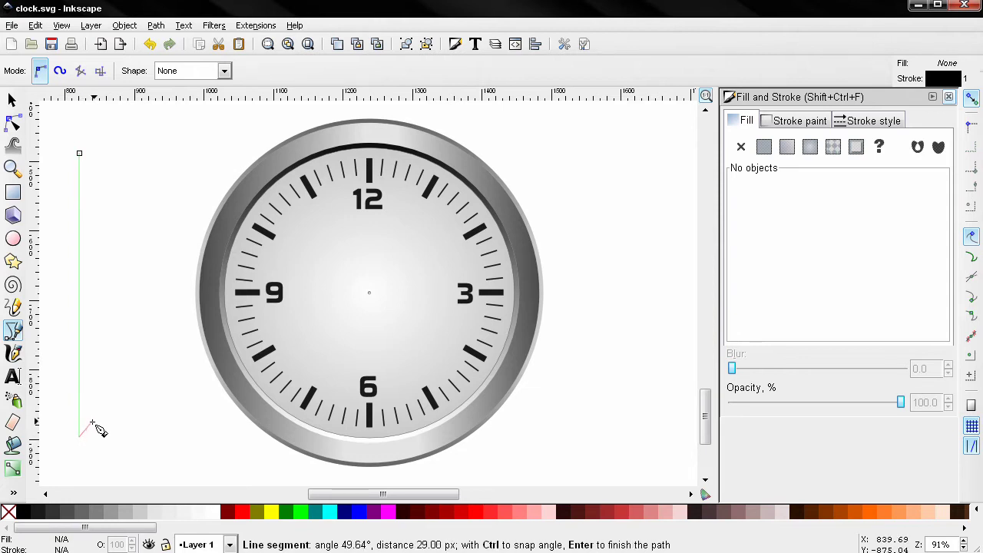
pyautogui.click(79, 156)
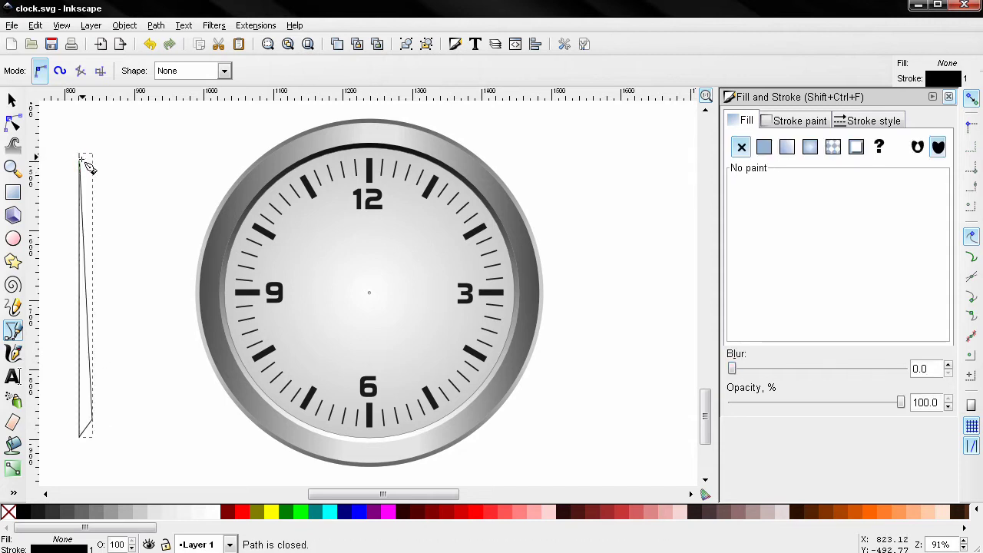
pyautogui.click(764, 147)
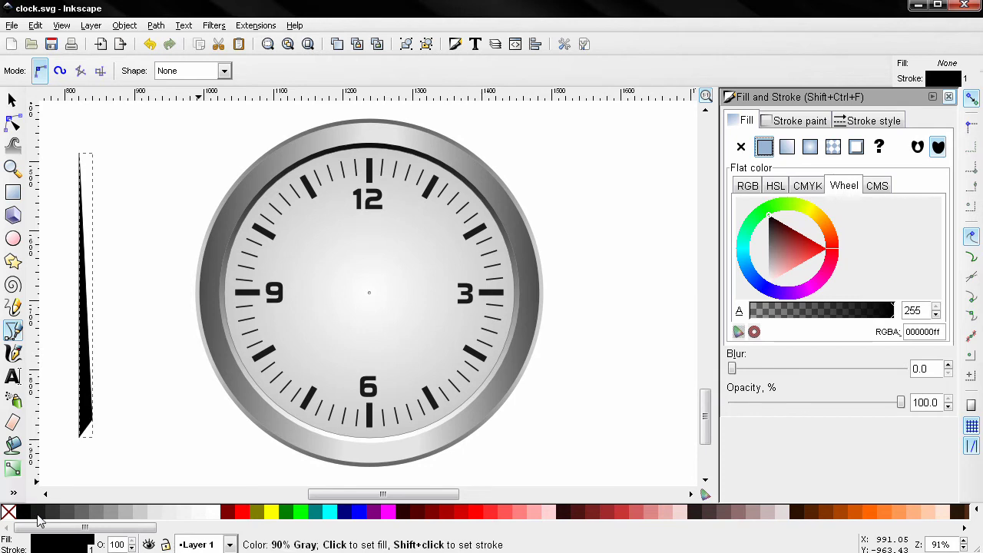
pyautogui.moveTo(152, 435); pyautogui.dragTo(203, 423)
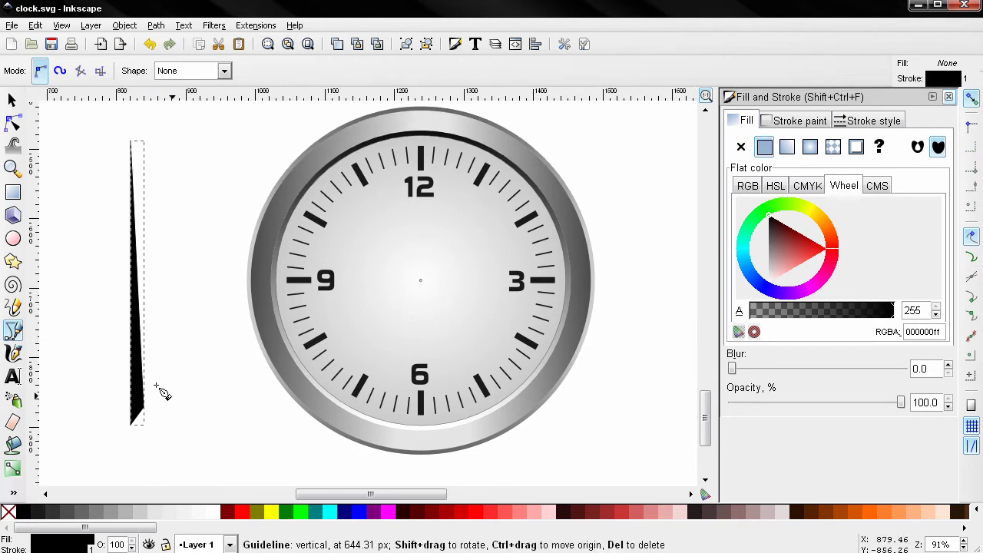
# Duplicate the black hand shape, mirror the copy horizontally, and align it edge to edge with the original's straight side
pyautogui.click(12, 105)
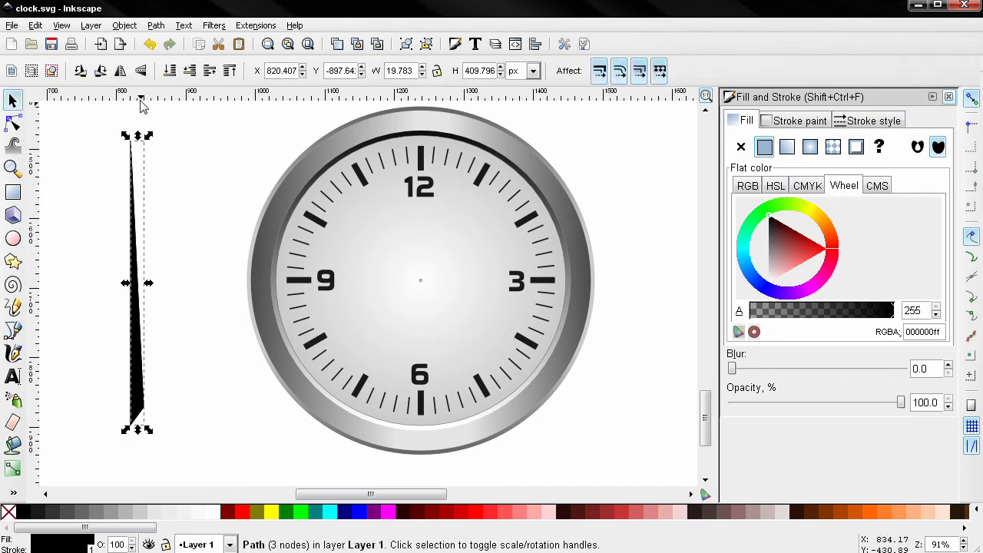
pyautogui.click(119, 78)
pyautogui.moveTo(139, 374); pyautogui.dragTo(116, 378)
pyautogui.keyDown('shift'); pyautogui.click(142, 377); pyautogui.keyUp('shift')
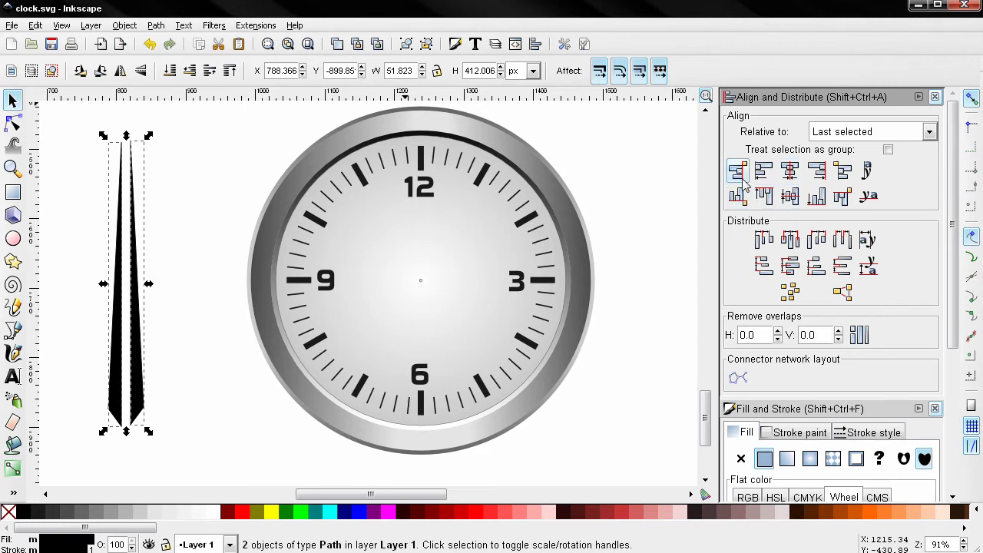
pyautogui.click(741, 176)
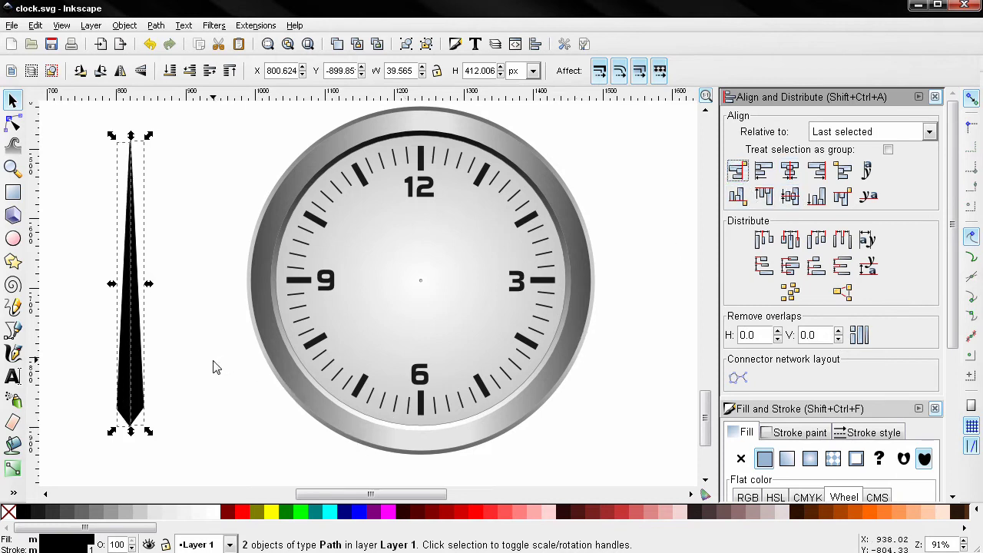
pyautogui.click(52, 515)
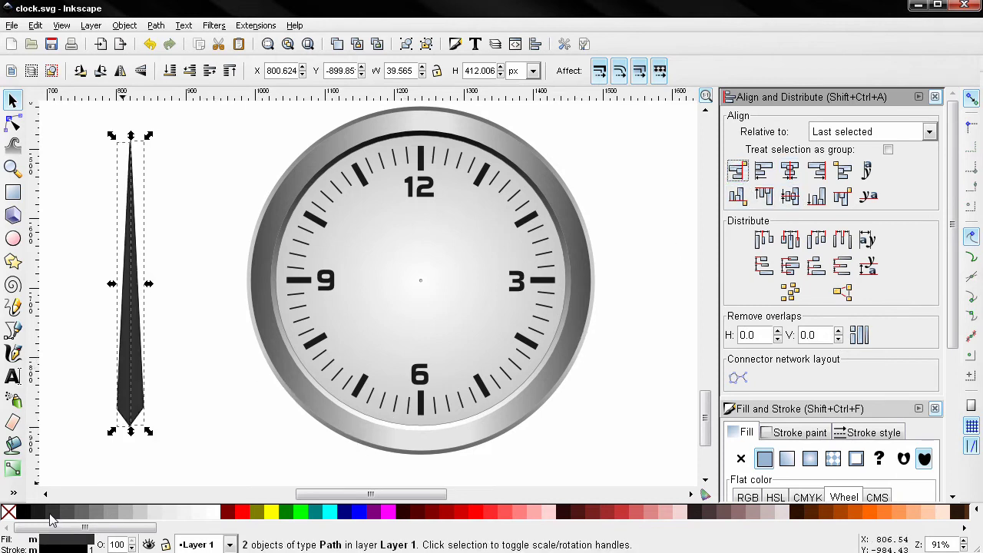
pyautogui.click(107, 482)
pyautogui.hotkey('ctrl', 'z')
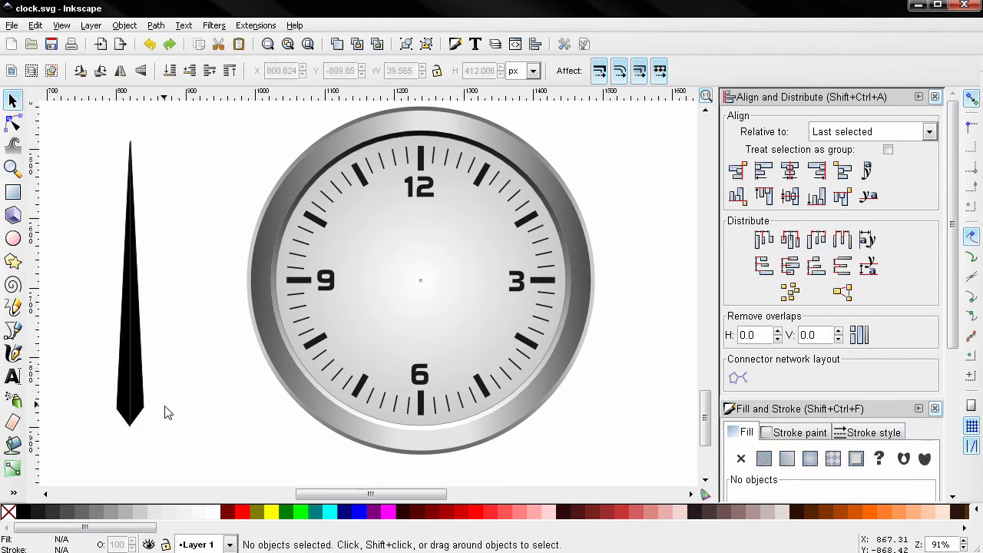
# Fill only the left half of the hand with dark gray 333333
pyautogui.click(121, 401)
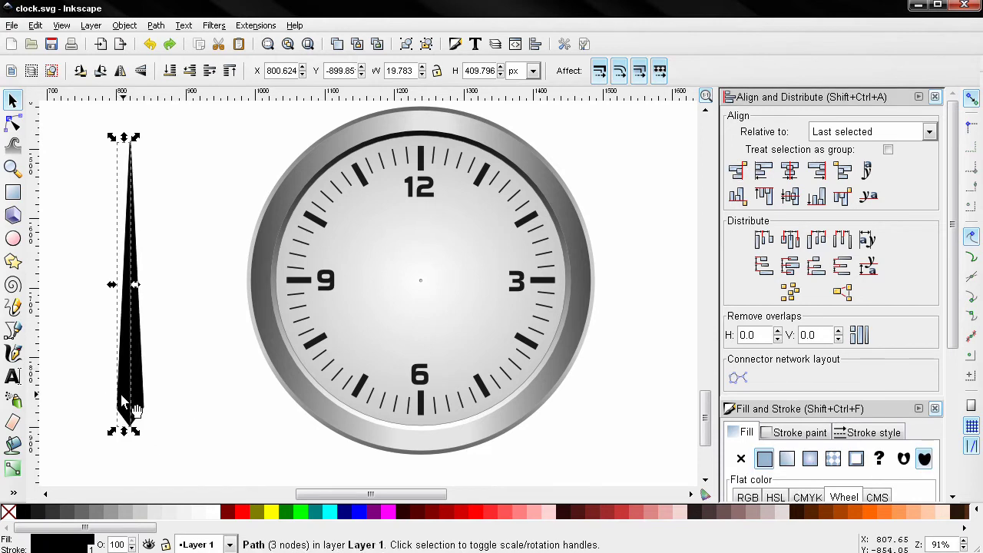
pyautogui.click(48, 520)
pyautogui.click(52, 521)
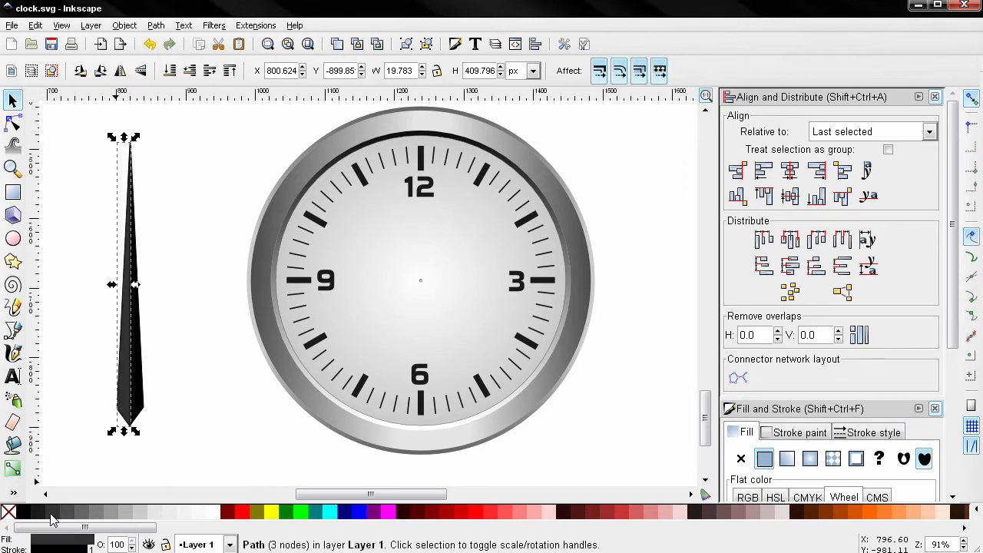
pyautogui.click(79, 467)
# Remove the stroke paint from both halves of the clock hand
pyautogui.scroll(5, 83, 399)
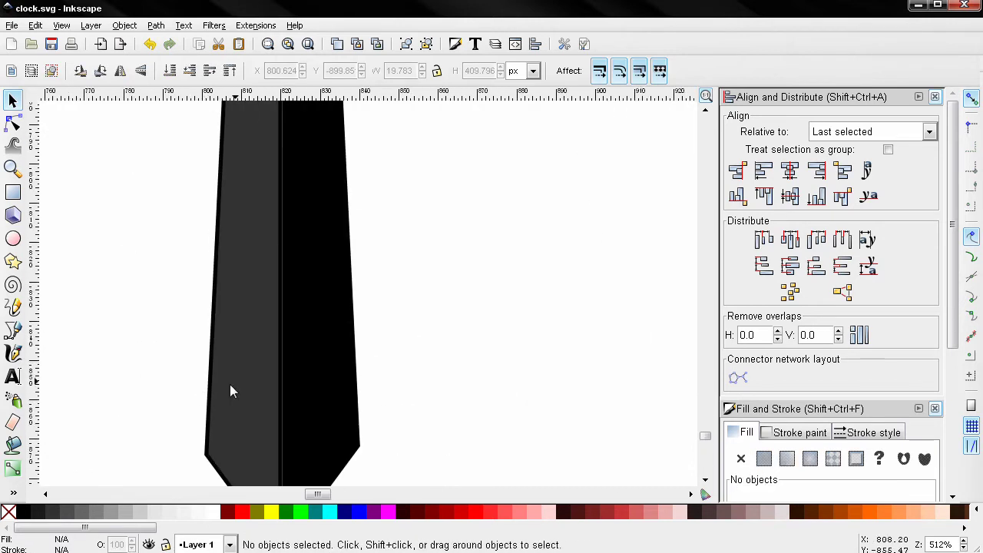
pyautogui.click(229, 391)
pyautogui.click(935, 98)
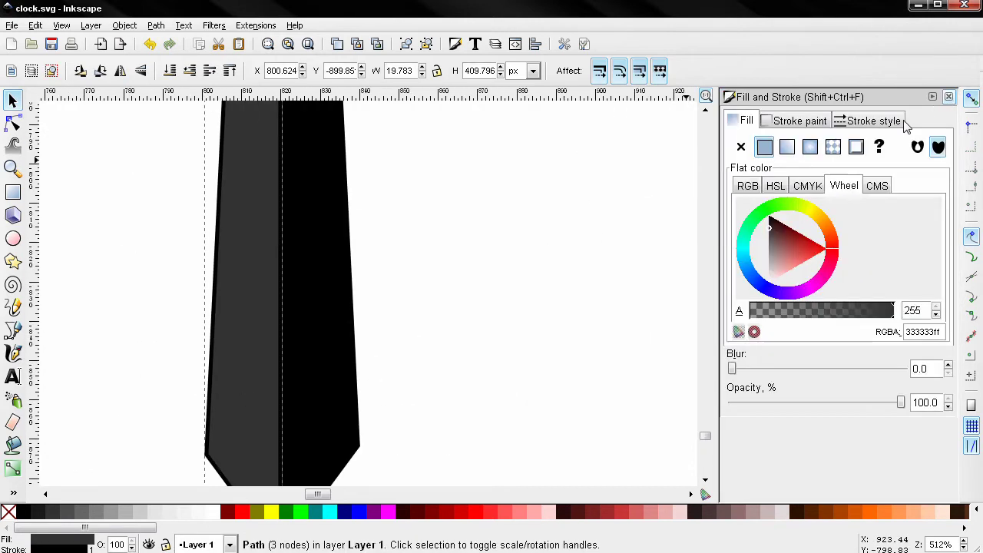
pyautogui.click(800, 120)
pyautogui.click(741, 147)
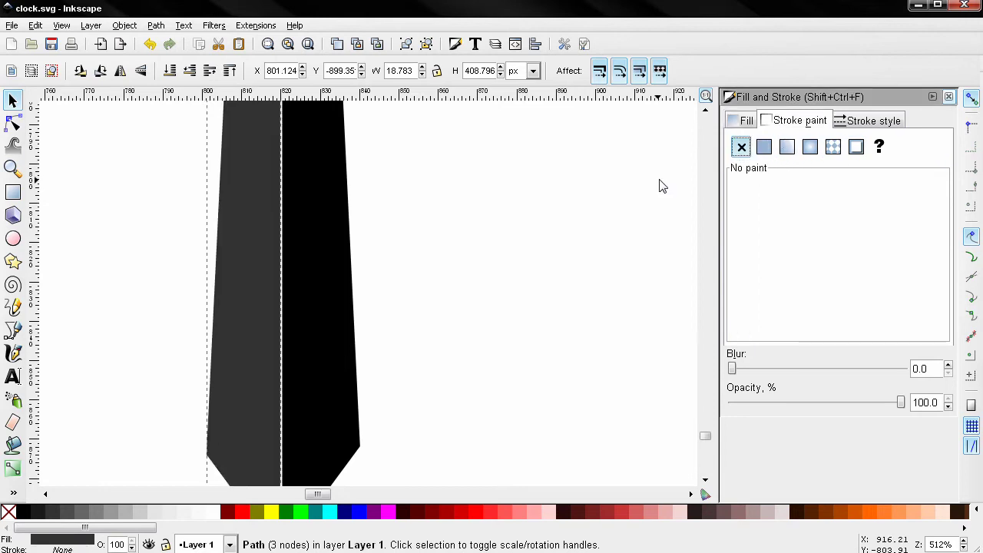
pyautogui.click(325, 278)
pyautogui.click(742, 147)
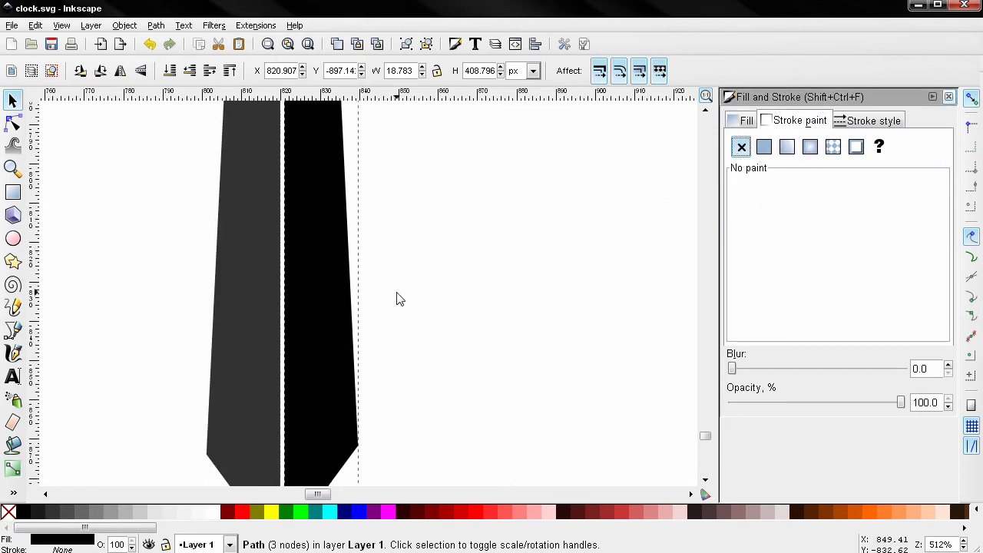
pyautogui.hotkey('ctrl', 'a')
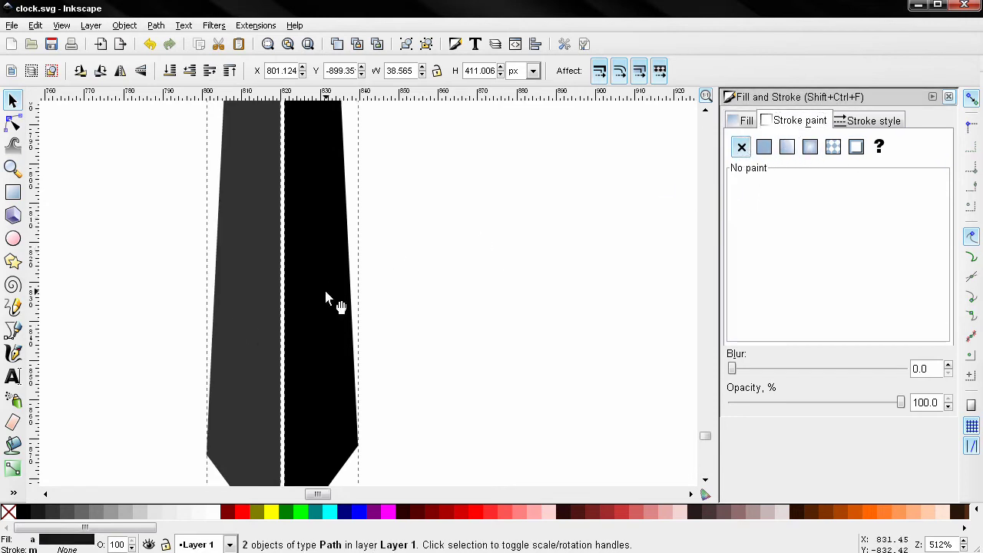
pyautogui.click(536, 46)
pyautogui.click(737, 172)
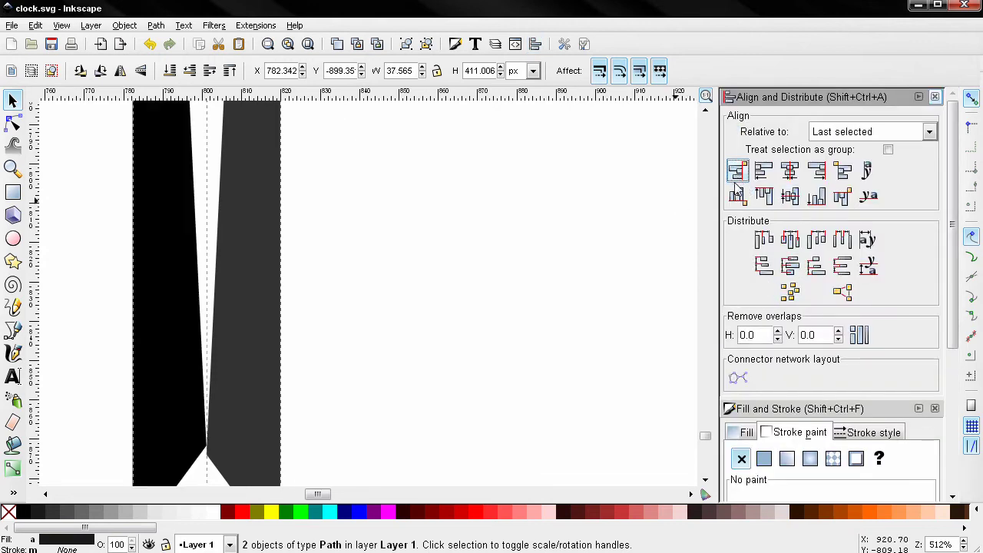
pyautogui.hotkey('ctrl', 'z')
# Align the gray half's right edge to the black half's left edge, relative to the last selected, closing the gap
pyautogui.click(491, 331)
pyautogui.click(252, 321)
pyautogui.keyDown('shift'); pyautogui.click(312, 321); pyautogui.keyUp('shift')
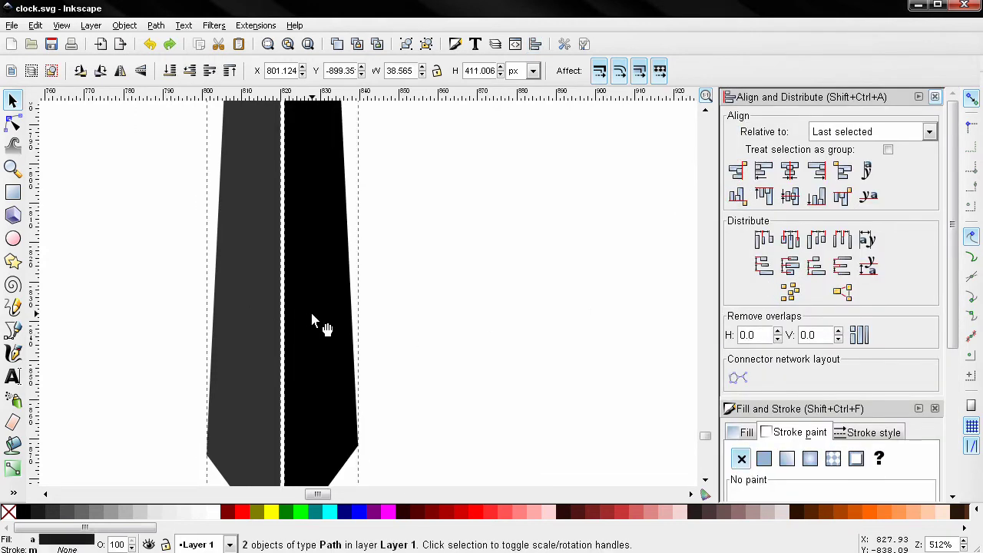
pyautogui.click(737, 173)
pyautogui.click(394, 335)
pyautogui.scroll(-1, 392, 332)
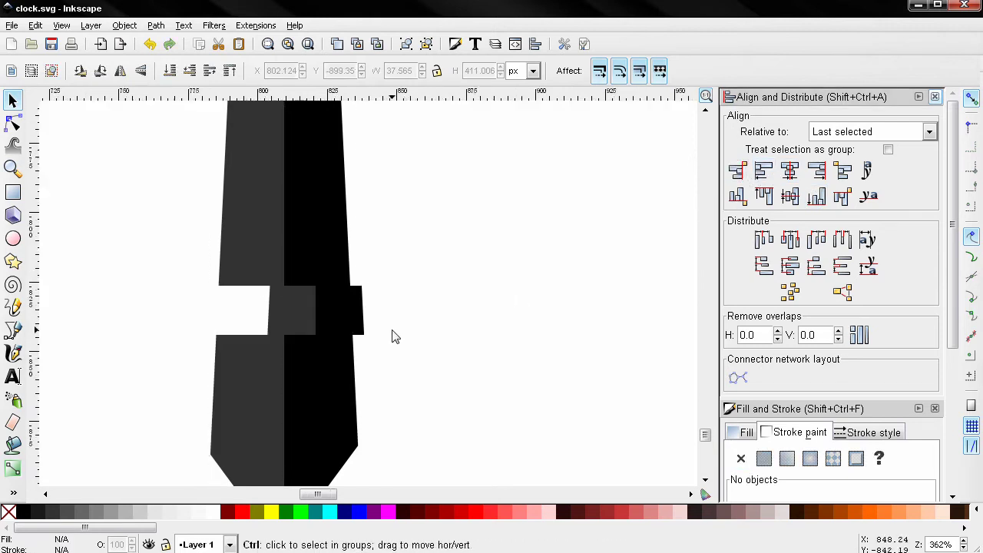
pyautogui.scroll(-2, 391, 335)
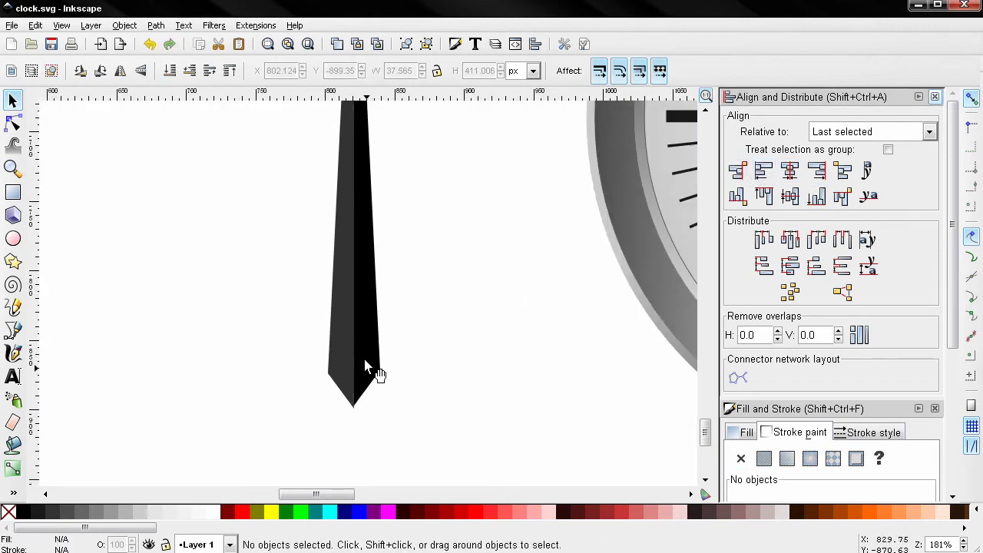
# Align the two hand halves' vertical centers so their tips and bottom corners line up
pyautogui.click(367, 354)
pyautogui.keyDown('shift'); pyautogui.click(371, 336); pyautogui.keyUp('shift')
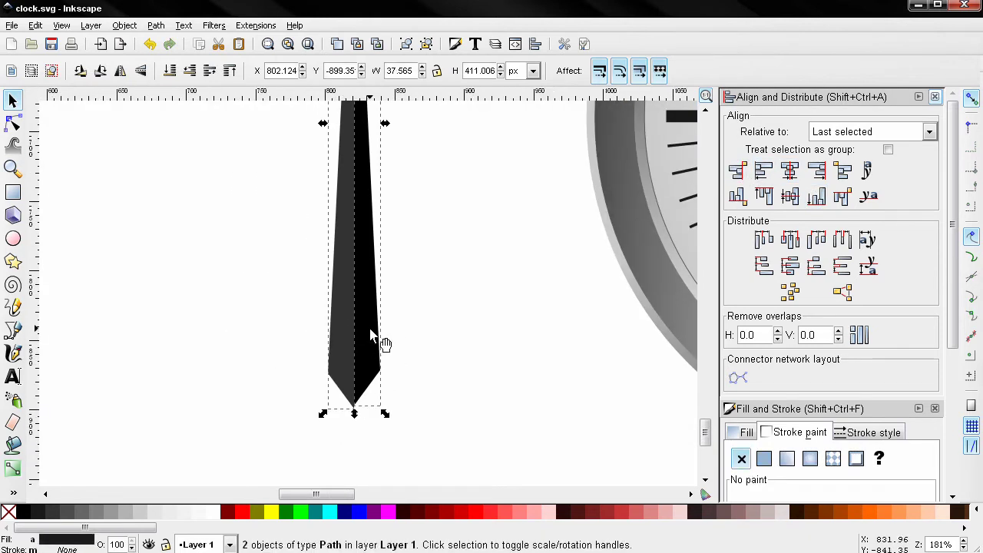
pyautogui.click(796, 200)
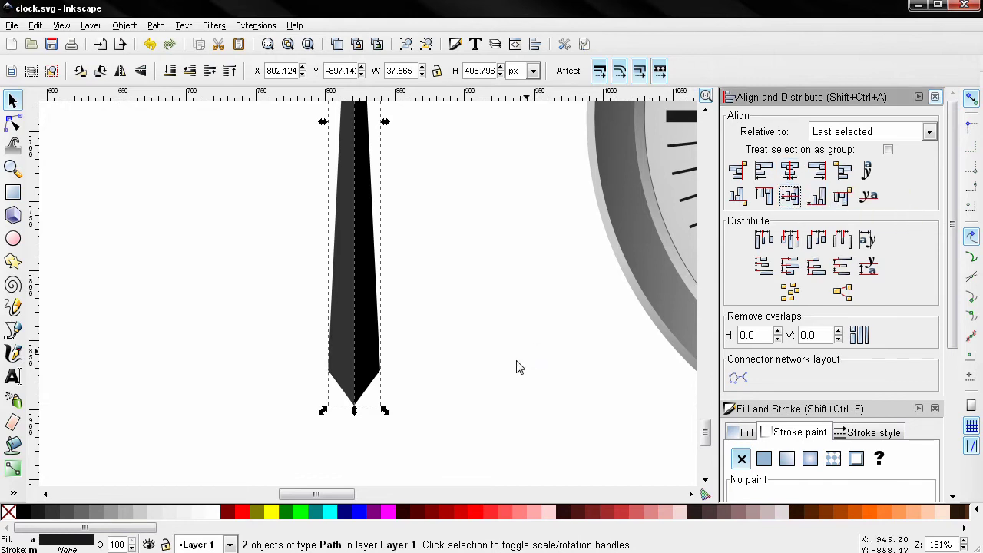
pyautogui.click(311, 430)
pyautogui.keyDown('ctrl'); pyautogui.scroll(1, 311, 431); pyautogui.keyUp('ctrl')
pyautogui.keyDown('ctrl'); pyautogui.scroll(2, 312, 430); pyautogui.keyUp('ctrl')
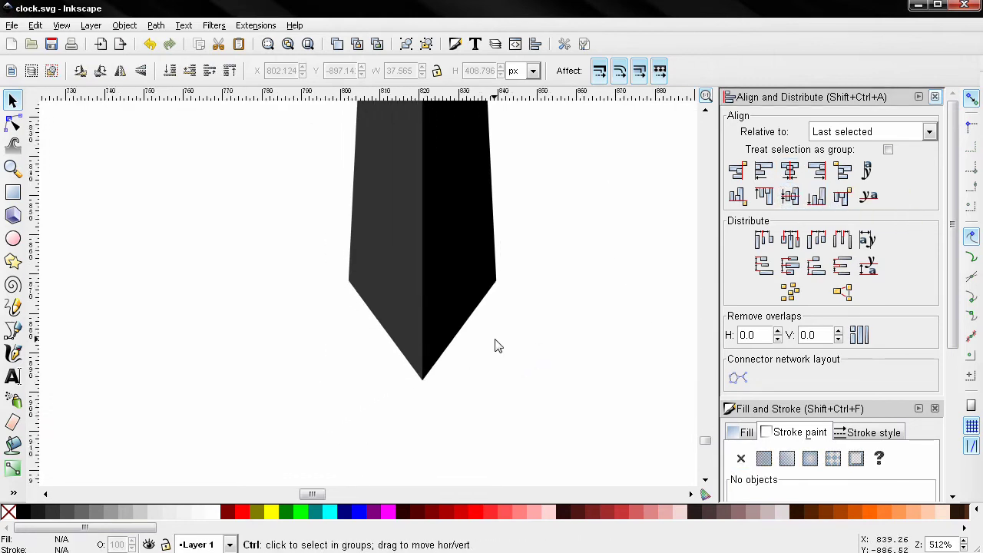
pyautogui.keyDown('ctrl'); pyautogui.scroll(-5, 494, 346); pyautogui.keyUp('ctrl')
# Group both halves of the hand, move the group onto the dial, and scale it down to about 15.5 by 168.3 px
pyautogui.moveTo(475, 441); pyautogui.dragTo(358, 126)
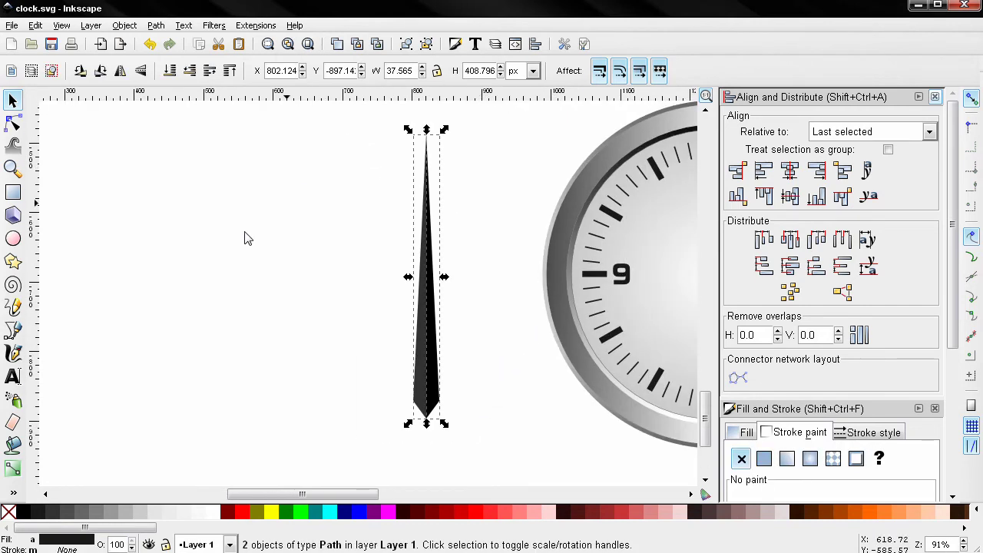
pyautogui.click(408, 46)
pyautogui.hscroll(5, 512, 363)
pyautogui.moveTo(292, 358); pyautogui.dragTo(559, 286)
pyautogui.moveTo(569, 344); pyautogui.dragTo(566, 298)
pyautogui.moveTo(572, 262); pyautogui.dragTo(559, 281)
pyautogui.hscroll(-1, 577, 297)
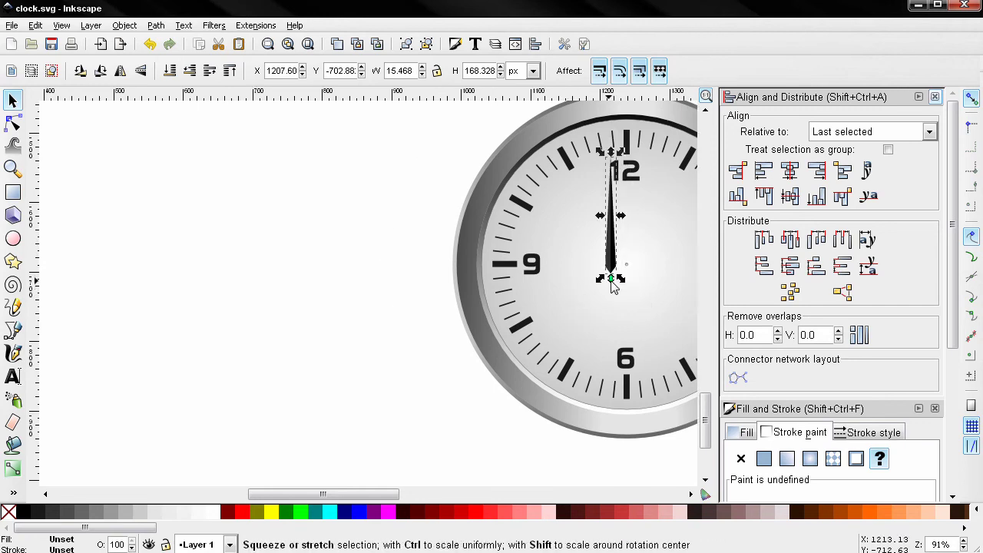
# Position the hand group upright at the dial's center, pointing at 12 and stacked beneath the pivot circle
pyautogui.hscroll(2, 530, 288)
pyautogui.scroll(2, 521, 290)
pyautogui.moveTo(485, 291); pyautogui.dragTo(520, 289)
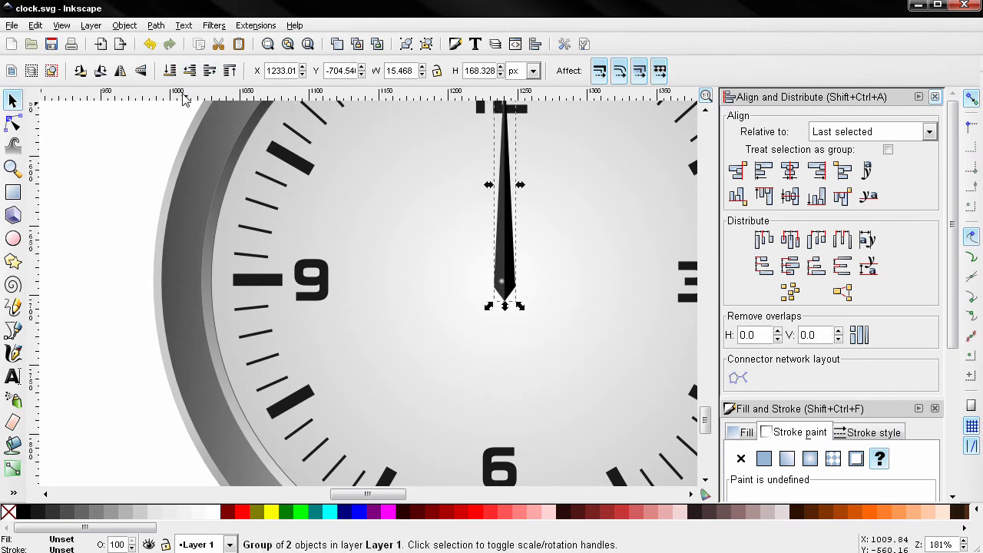
pyautogui.moveTo(500, 265); pyautogui.dragTo(500, 265)
pyautogui.scroll(-2, 499, 265)
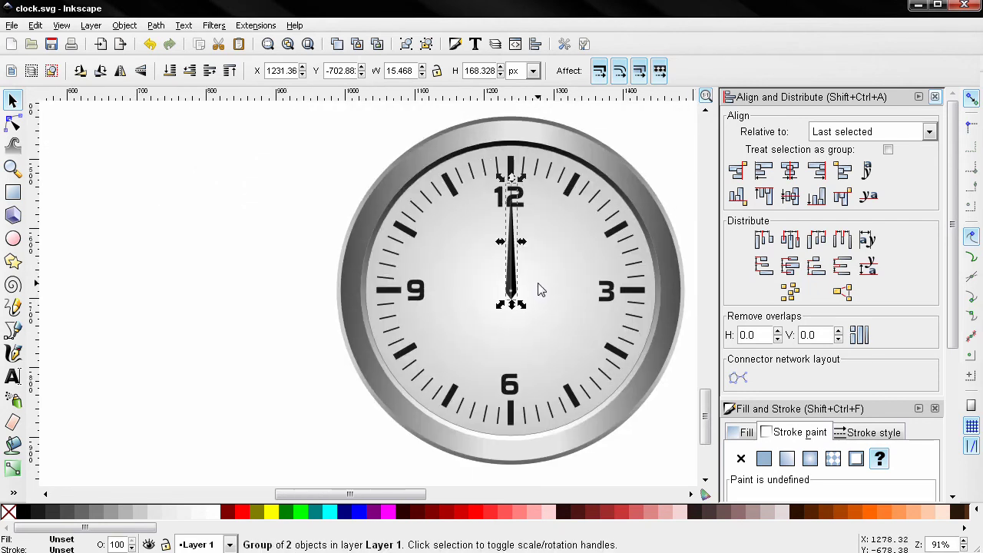
pyautogui.scroll(2, 534, 288)
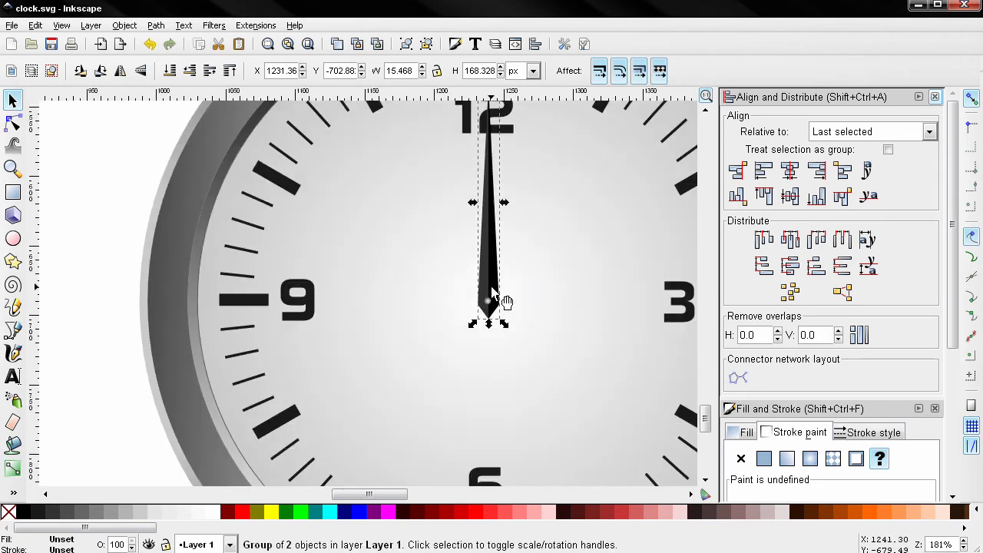
# Ungroup the hand on the dial and refill its left half with dark gray
pyautogui.click(423, 46)
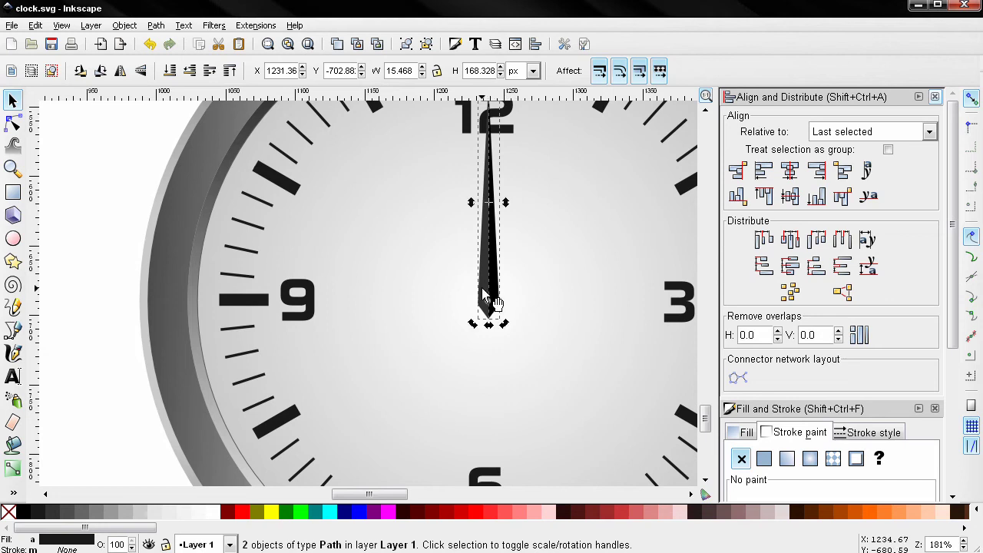
pyautogui.click(76, 344)
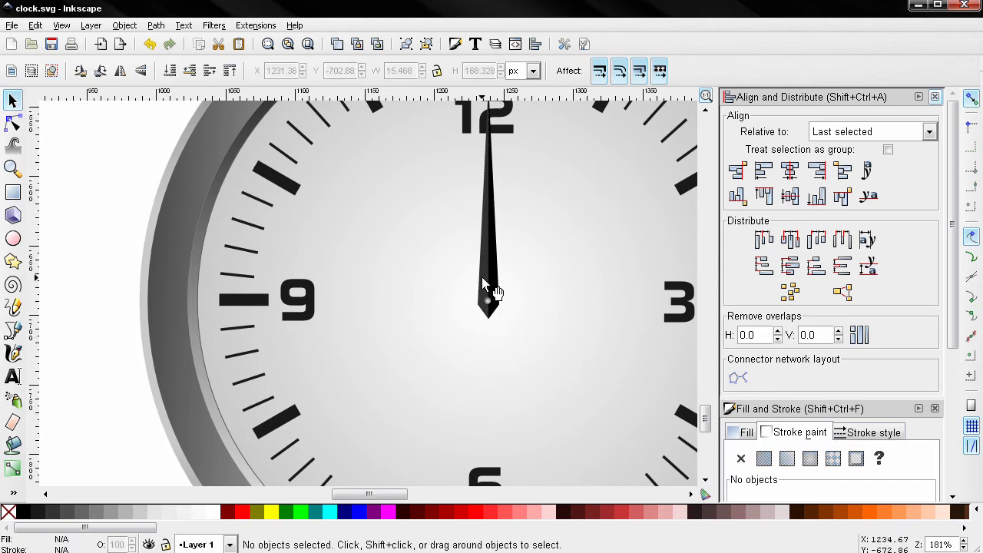
pyautogui.click(485, 286)
pyautogui.click(48, 516)
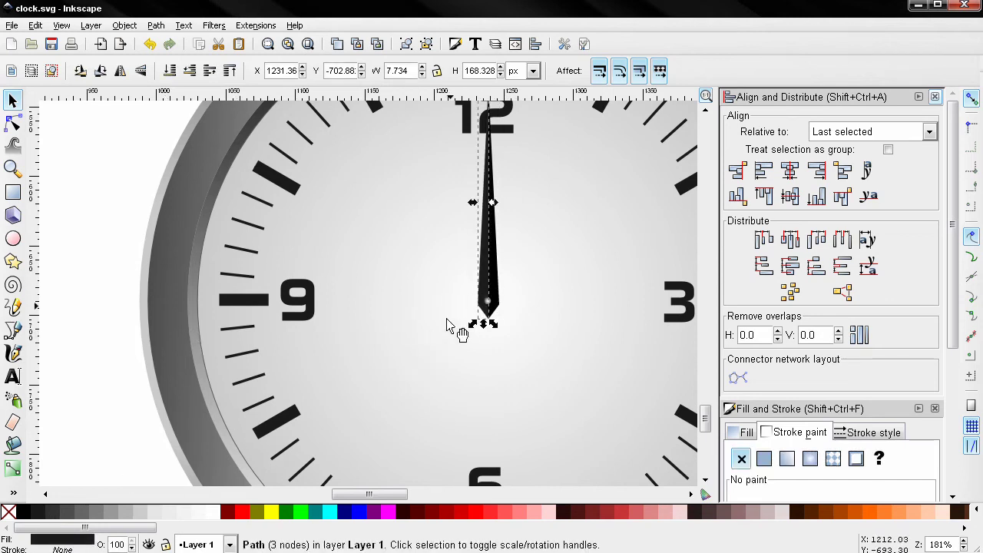
pyautogui.click(503, 305)
pyautogui.click(110, 333)
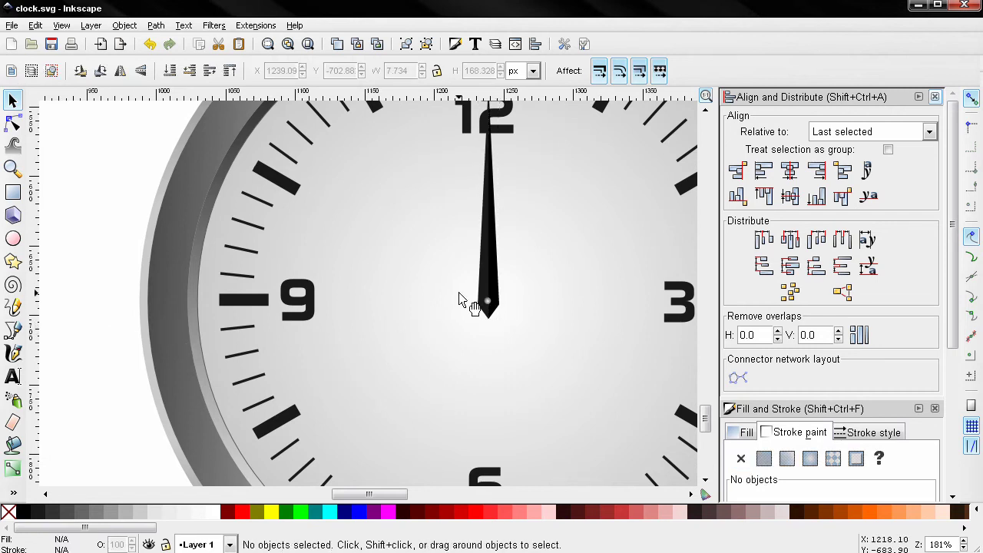
pyautogui.click(482, 292)
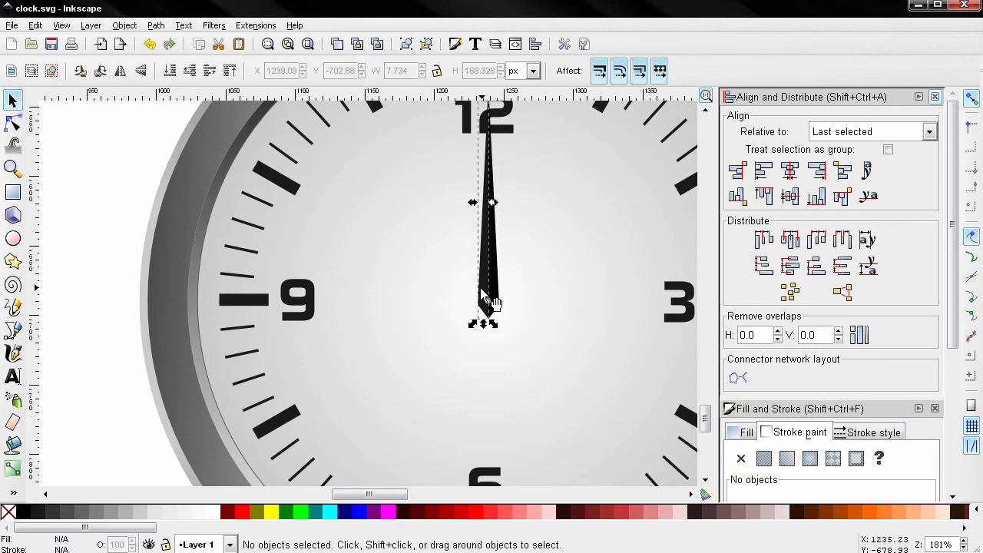
pyautogui.click(58, 512)
pyautogui.click(86, 461)
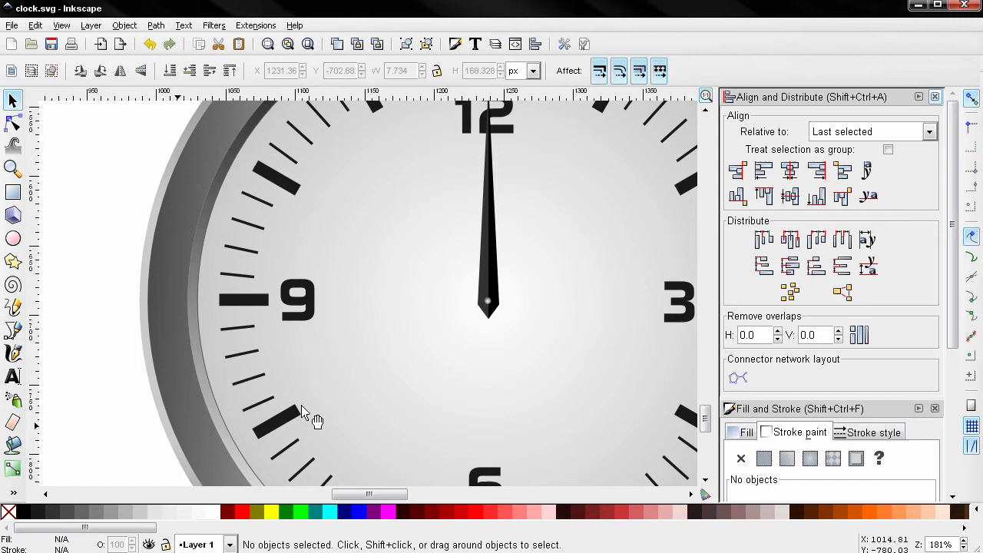
# Group the hand's gray and black halves together again
pyautogui.keyDown('shift'); pyautogui.click(496, 300); pyautogui.keyUp('shift')
pyautogui.keyDown('shift'); pyautogui.click(495, 291); pyautogui.keyUp('shift')
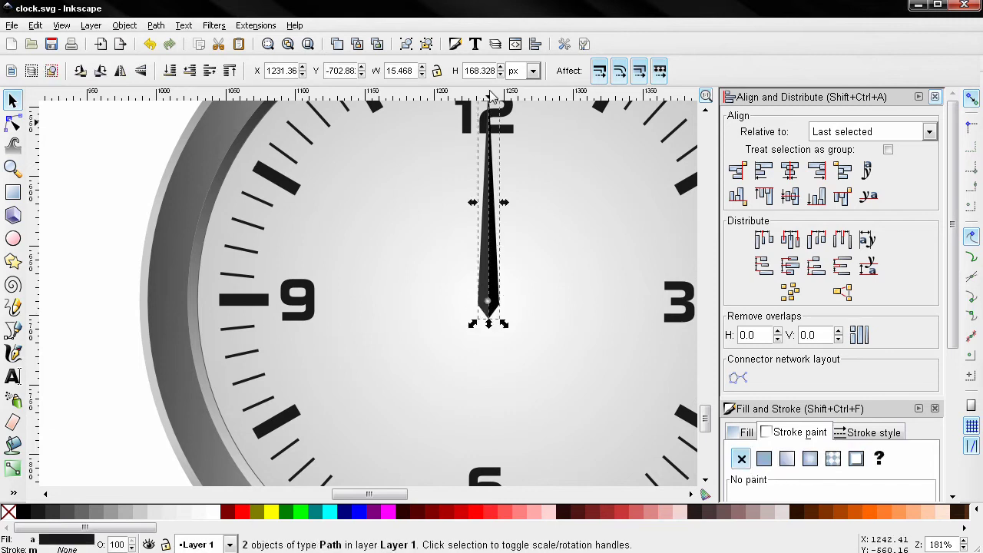
pyautogui.click(427, 44)
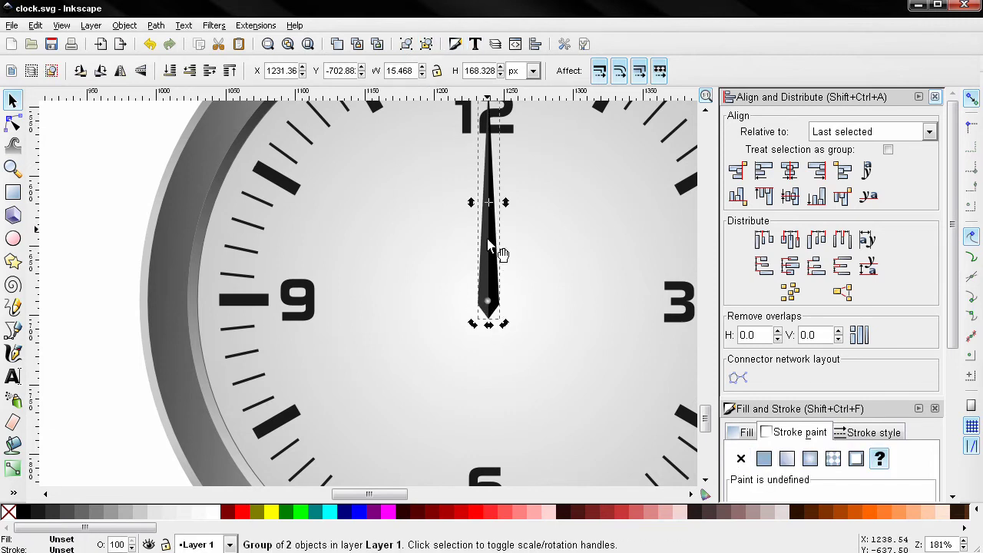
# Move the hand group's rotation center from its middle down onto the pivot circle
pyautogui.moveTo(489, 202); pyautogui.dragTo(492, 223)
pyautogui.scroll(4, 492, 303)
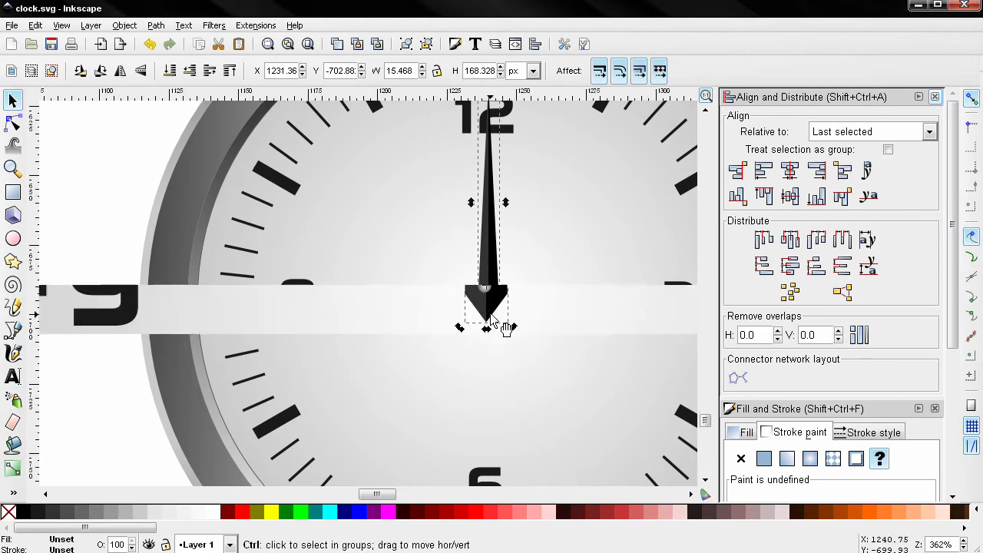
pyautogui.moveTo(487, 273); pyautogui.dragTo(484, 269)
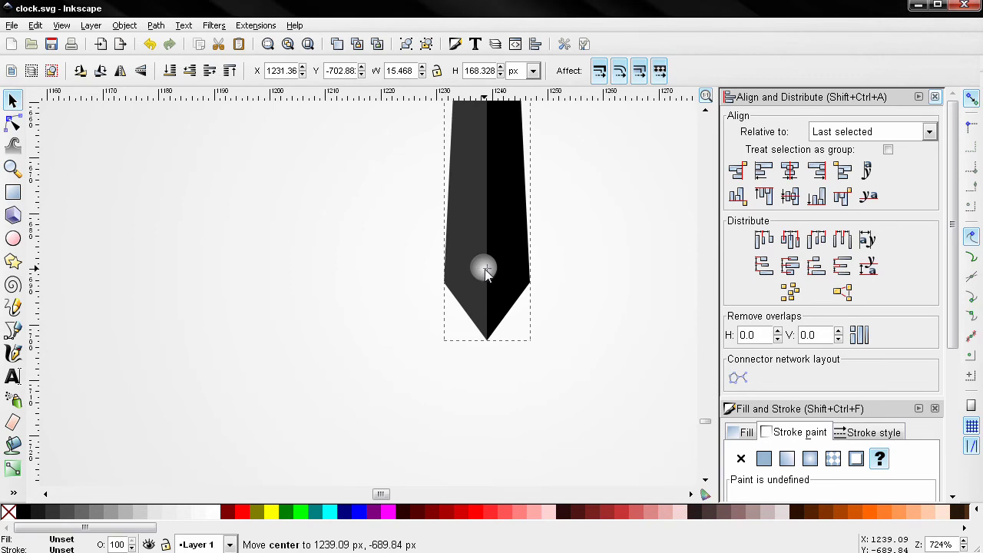
pyautogui.moveTo(483, 274); pyautogui.dragTo(485, 263)
pyautogui.scroll(2, 484, 275)
pyautogui.scroll(-6, 504, 273)
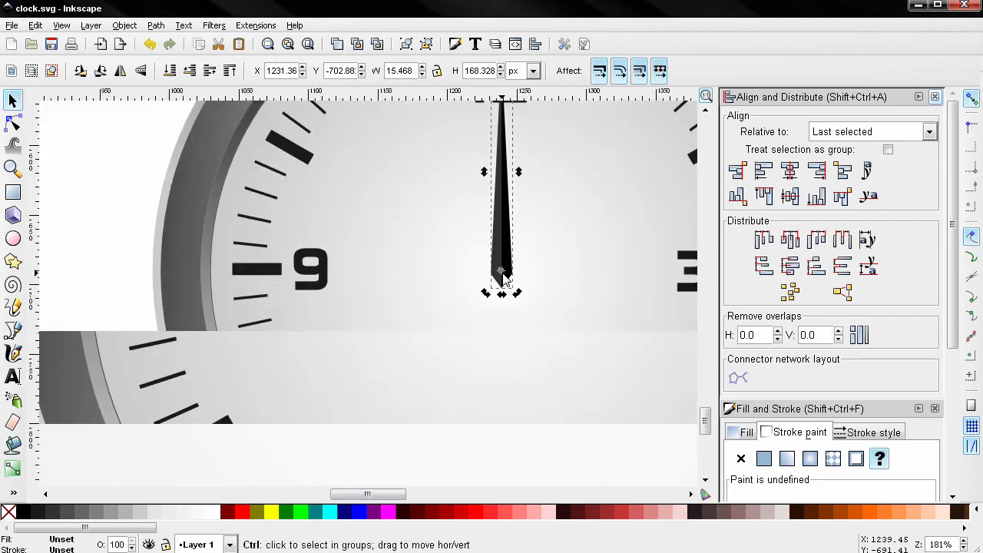
# Rotate the hand group clockwise about the pivot circle so it points just short of the 1 o'clock tick
pyautogui.click(504, 278)
pyautogui.scroll(-2, 515, 292)
pyautogui.moveTo(514, 290)
pyautogui.mouseDown()
pyautogui.moveTo(492, 297)
pyautogui.moveTo(483, 263)
pyautogui.moveTo(535, 274)
pyautogui.moveTo(537, 292)
pyautogui.moveTo(505, 292)
pyautogui.mouseUp()
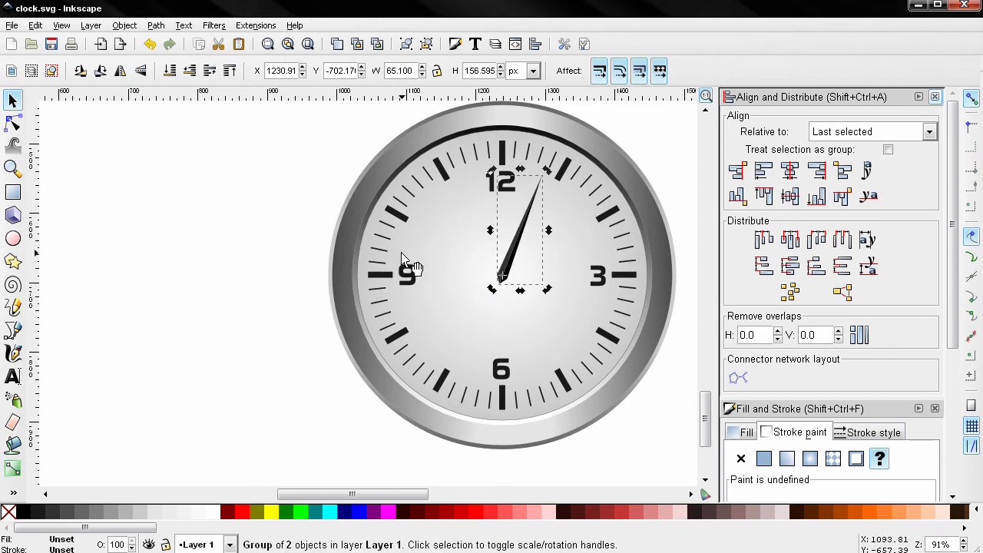
pyautogui.click(180, 238)
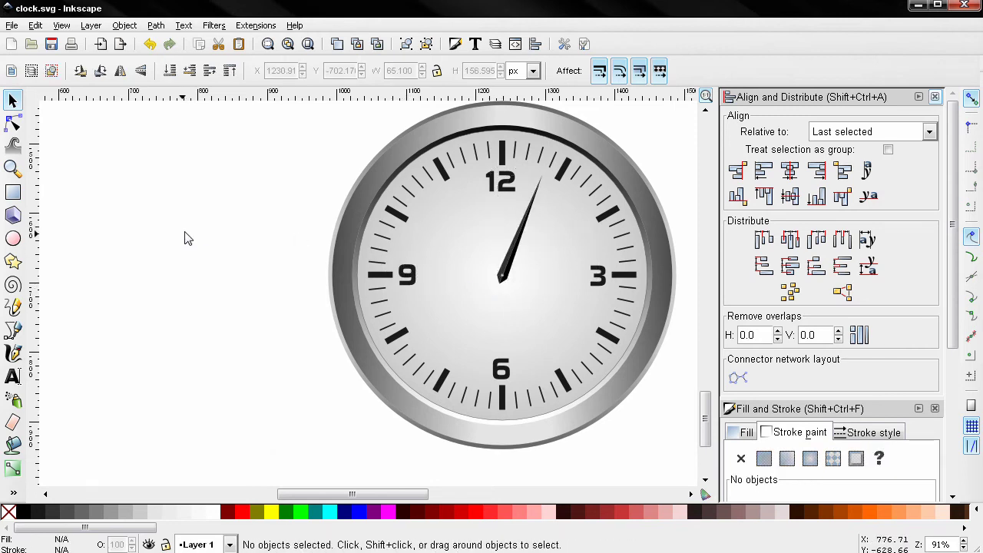
pyautogui.moveTo(285, 237); pyautogui.dragTo(180, 268)
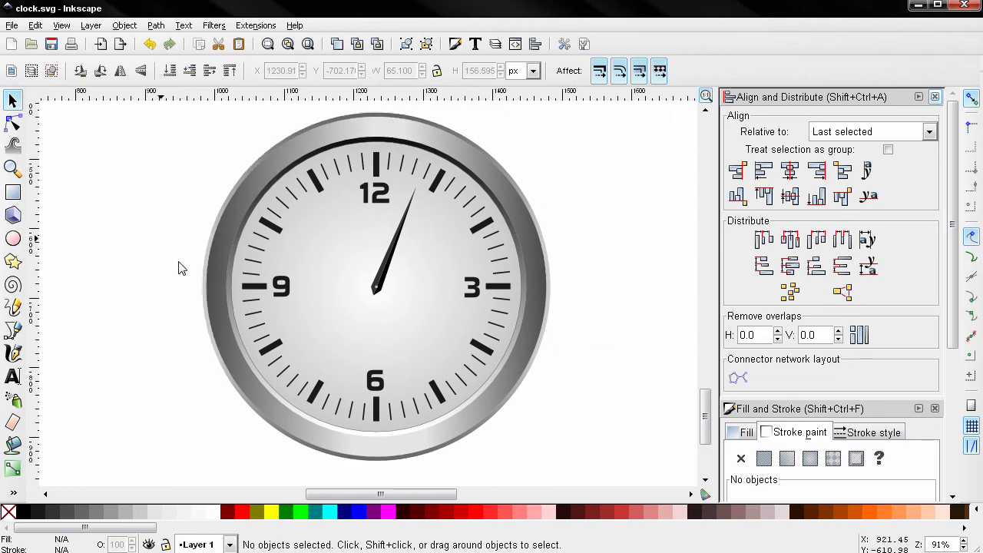
pyautogui.scroll(4, 349, 292)
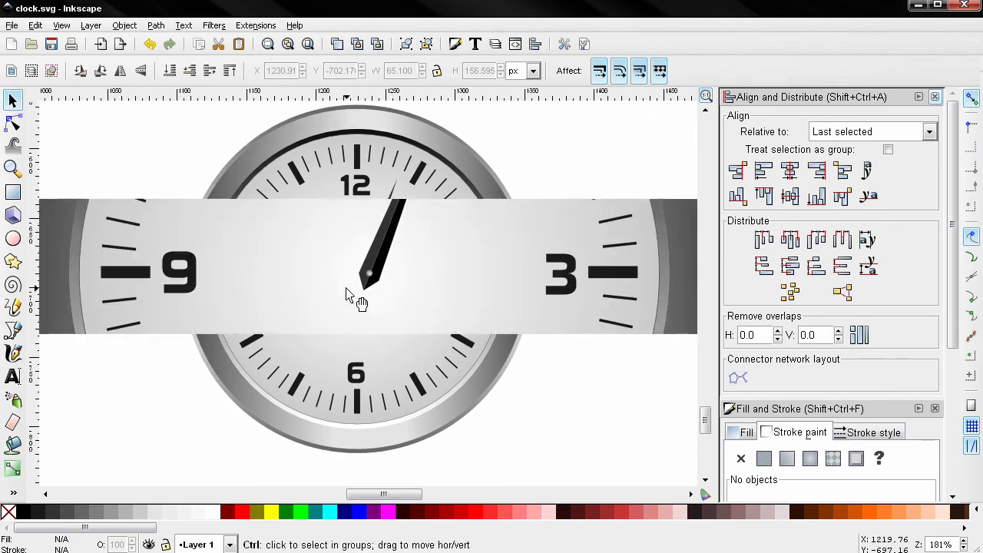
pyautogui.scroll(2, 381, 290)
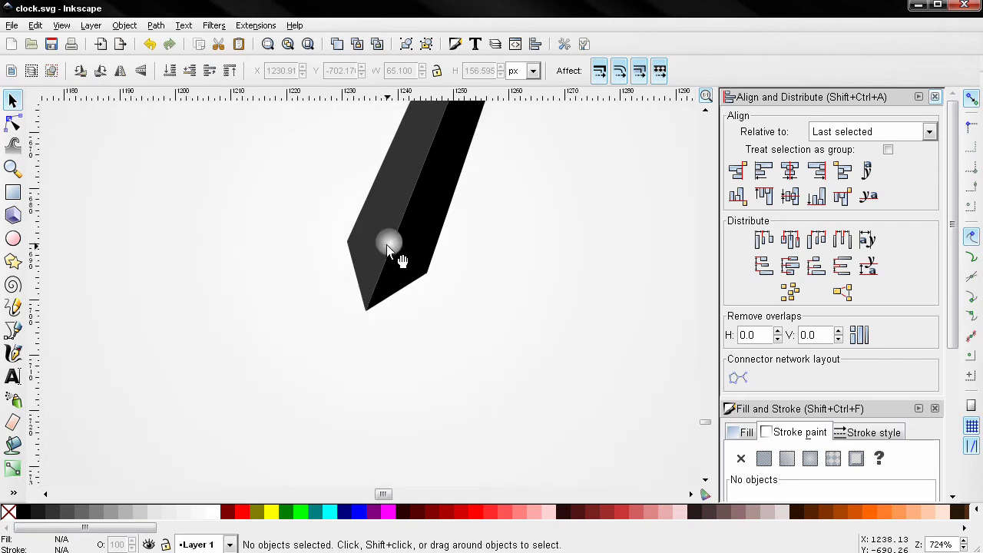
# Rotate the hand group counterclockwise about its pivot so it points toward the 11 o'clock side
pyautogui.click(410, 217)
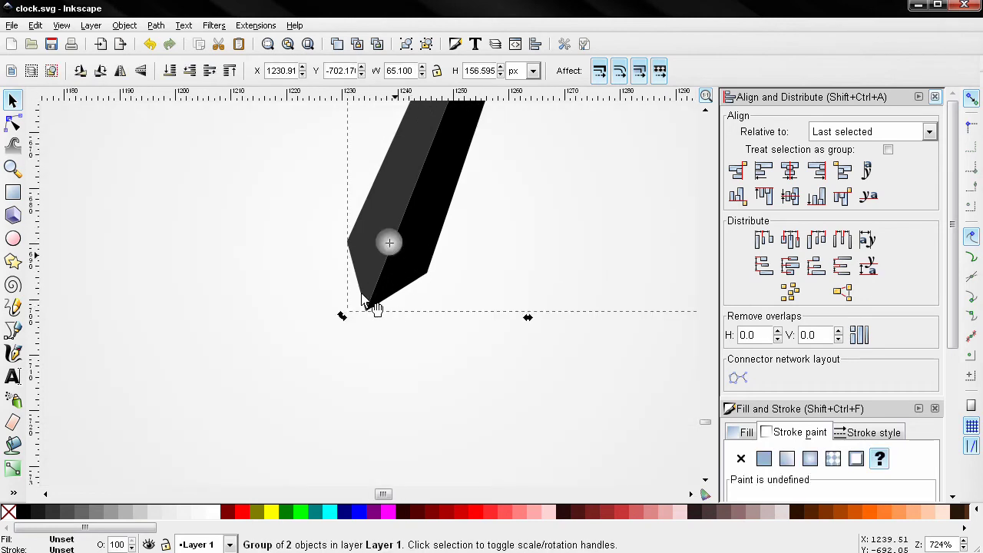
pyautogui.moveTo(341, 318); pyautogui.dragTo(409, 307)
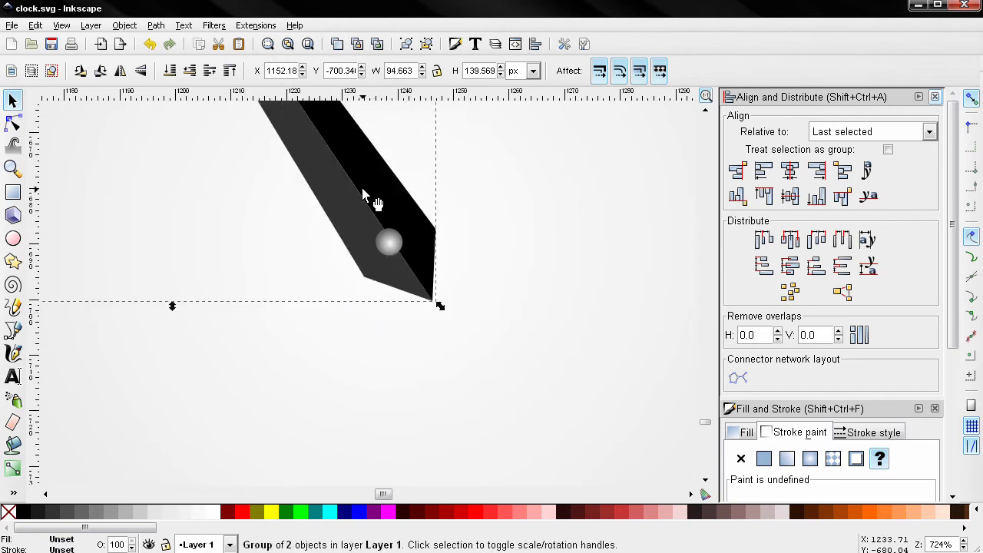
# Group the shaded pivot circle with the shadow circle beneath it
pyautogui.click(391, 254)
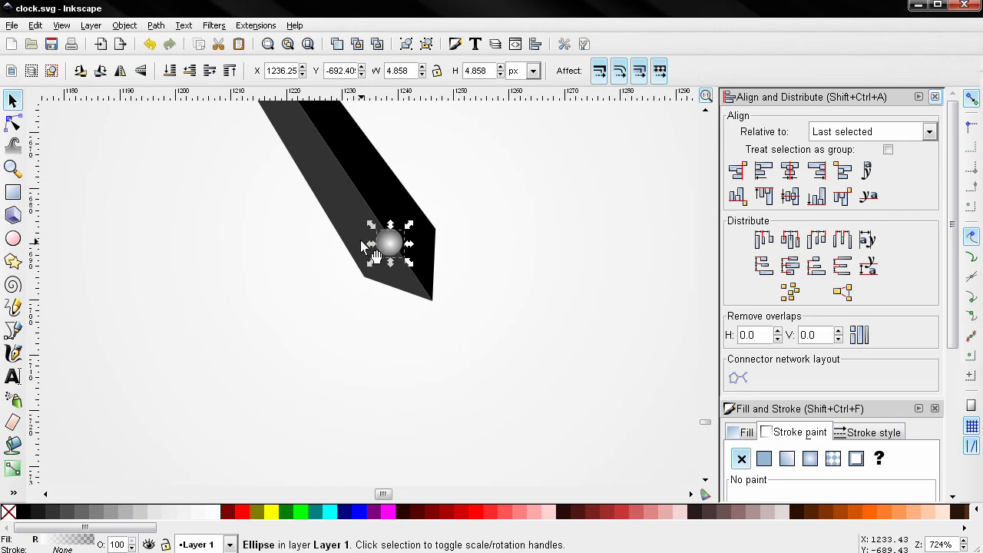
pyautogui.keyDown('shift'); pyautogui.click(386, 242); pyautogui.keyUp('shift')
pyautogui.scroll(6, 381, 245)
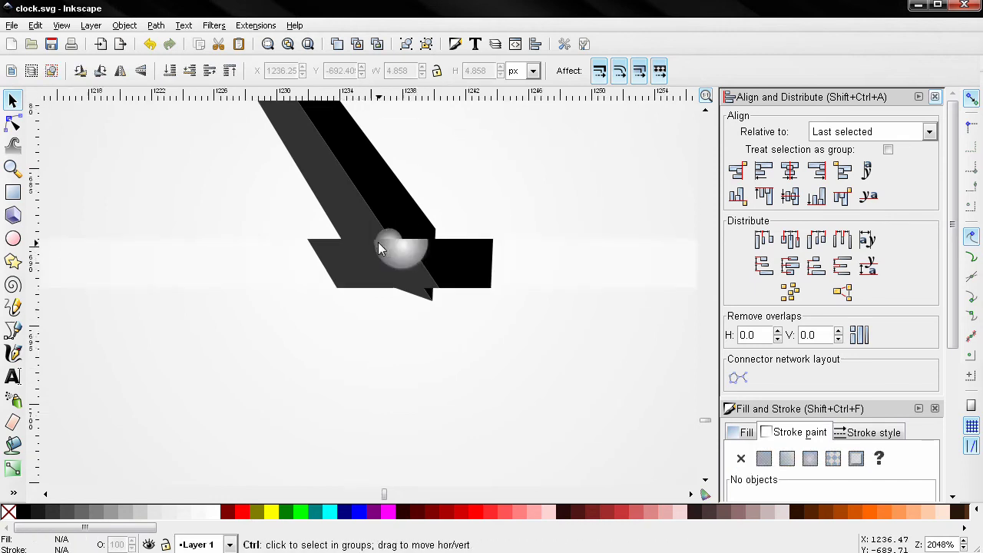
pyautogui.keyDown('shift'); pyautogui.click(422, 146); pyautogui.keyUp('shift')
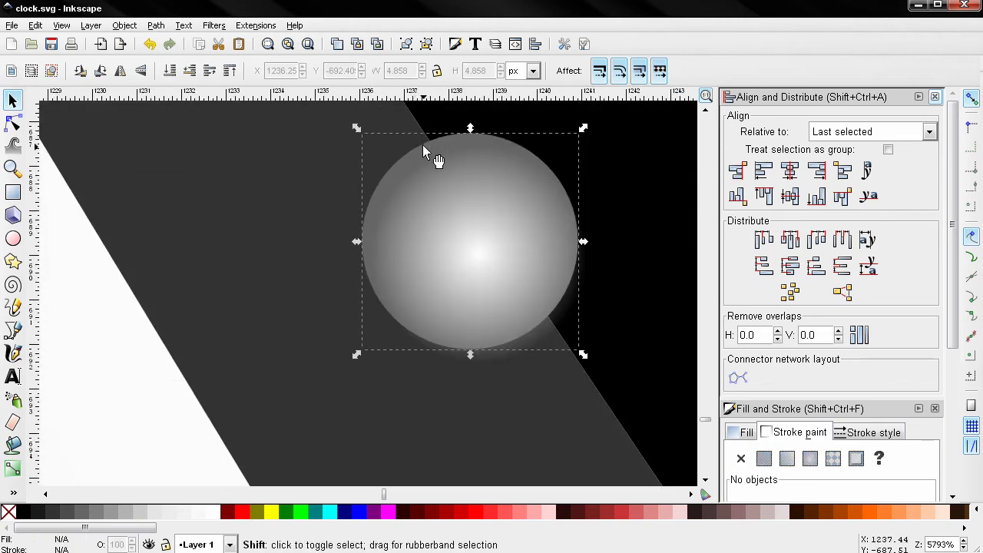
pyautogui.keyDown('shift'); pyautogui.click(430, 216); pyautogui.keyUp('shift')
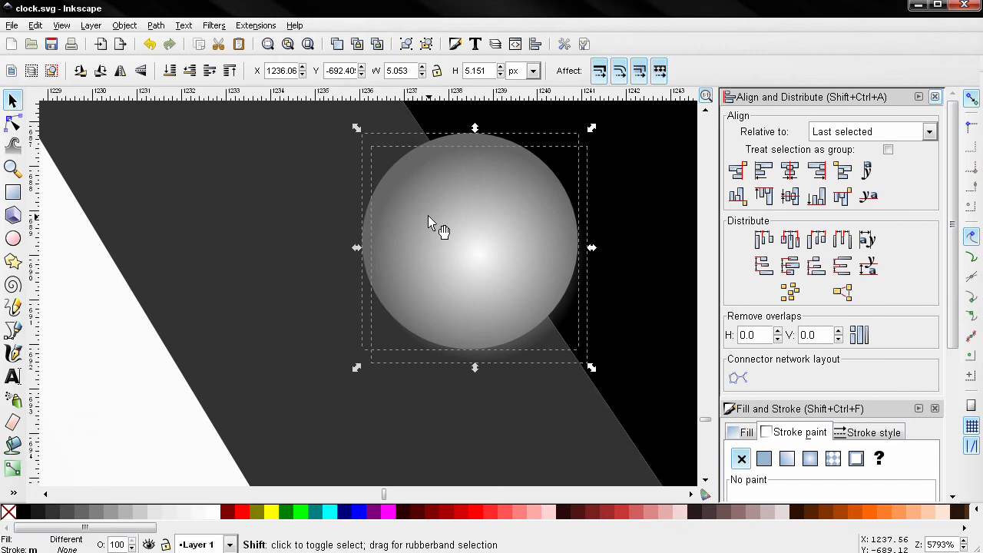
pyautogui.click(407, 45)
pyautogui.scroll(-2, 434, 235)
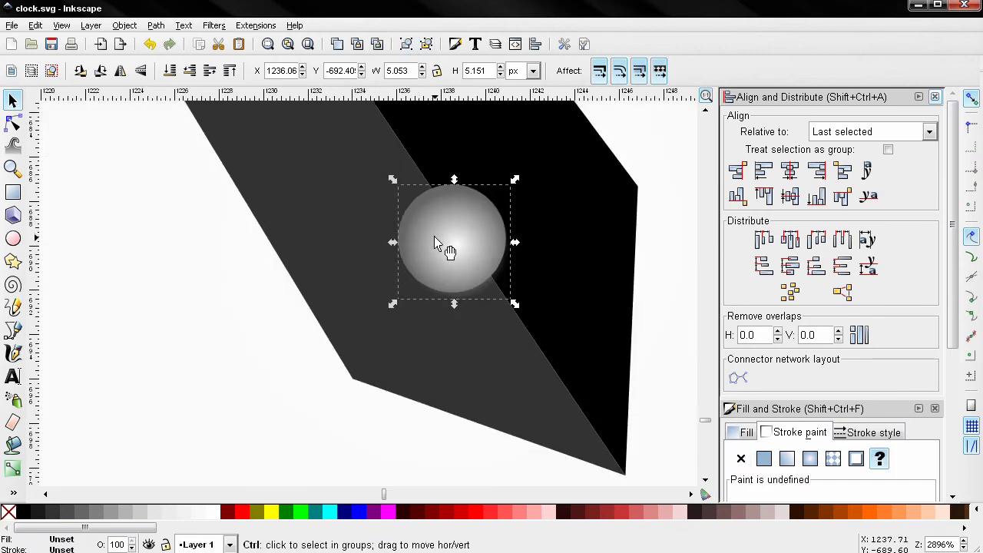
# Shift the pivot group onto the seam between the hand's two halves and move the hand's rotation center onto it
pyautogui.moveTo(451, 248); pyautogui.dragTo(494, 277)
pyautogui.click(377, 232)
pyautogui.moveTo(453, 243); pyautogui.dragTo(493, 265)
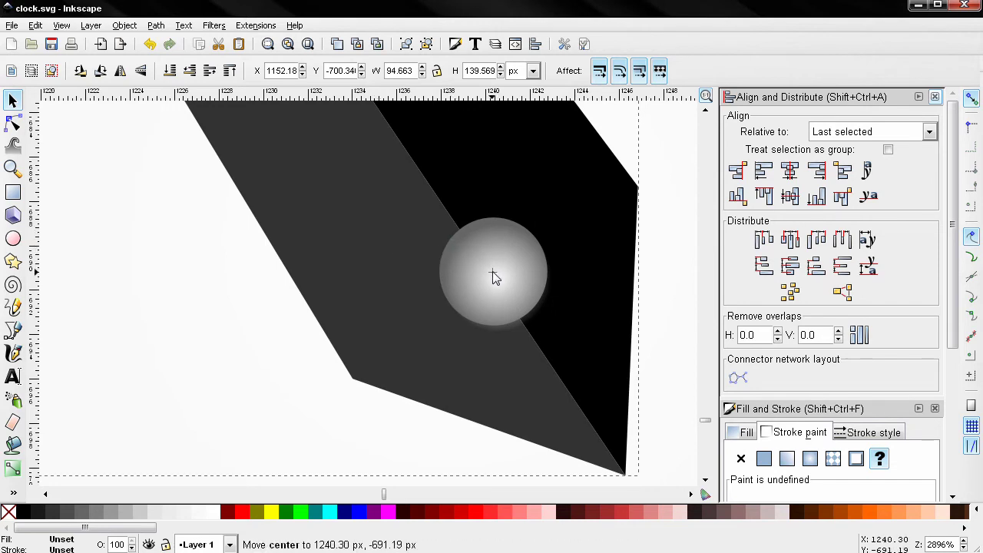
pyautogui.scroll(-7, 450, 270)
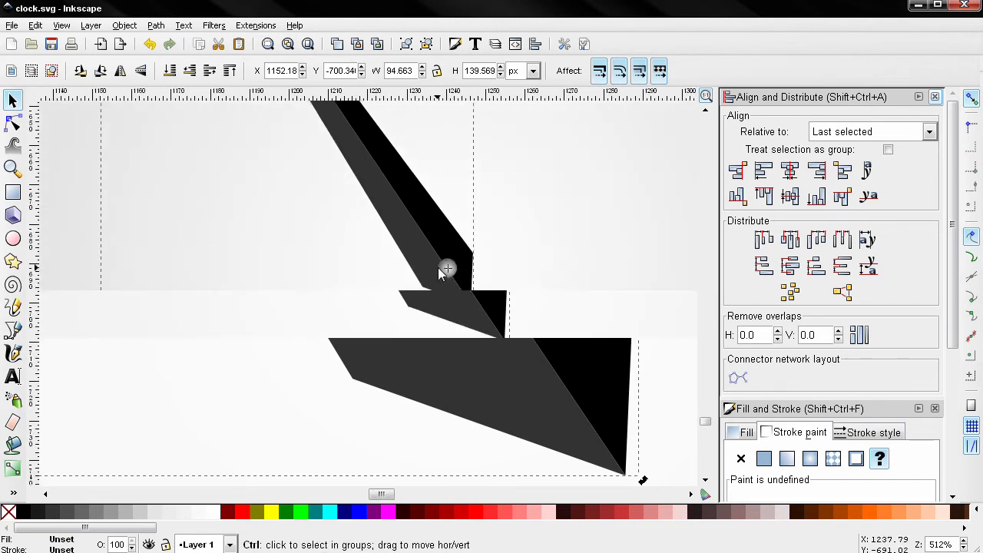
# Rotate the hand group clockwise about the repositioned pivot so it points at the 1 o'clock tick
pyautogui.scroll(-1, 442, 271)
pyautogui.moveTo(461, 291); pyautogui.dragTo(441, 292)
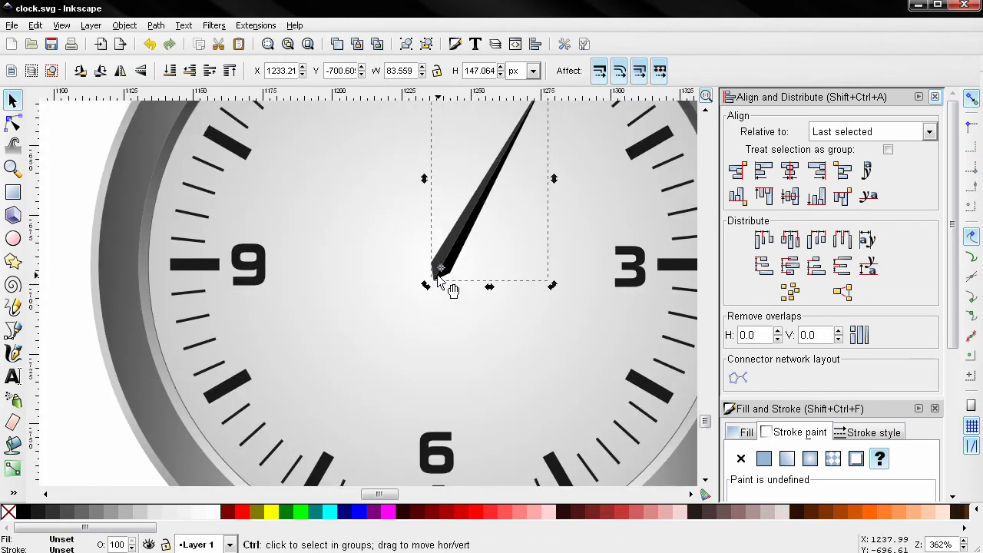
pyautogui.keyDown('ctrl'); pyautogui.scroll(2, 449, 290); pyautogui.keyUp('ctrl')
pyautogui.keyDown('ctrl'); pyautogui.scroll(-4, 432, 296); pyautogui.keyUp('ctrl')
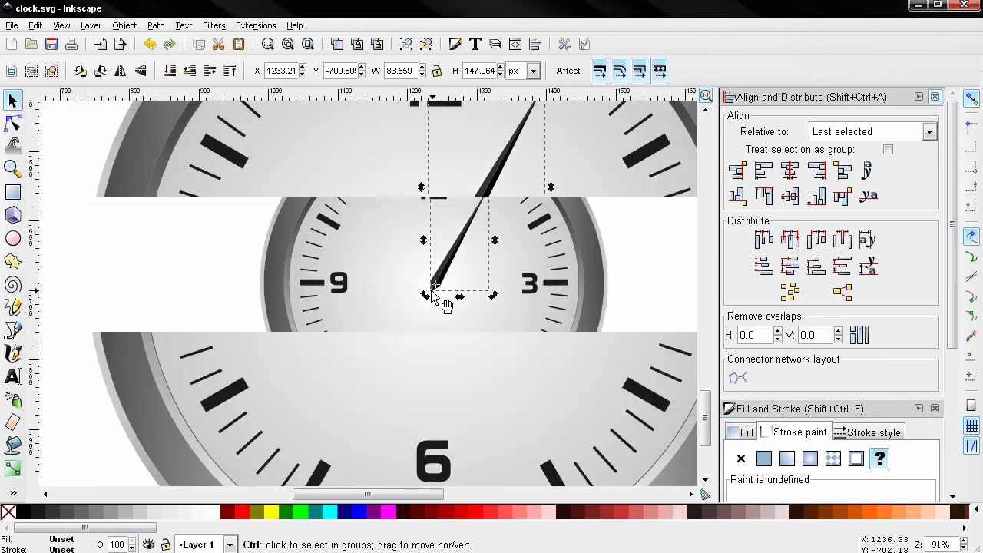
pyautogui.click(215, 306)
pyautogui.keyDown('ctrl'); pyautogui.scroll(2, 444, 324); pyautogui.keyUp('ctrl')
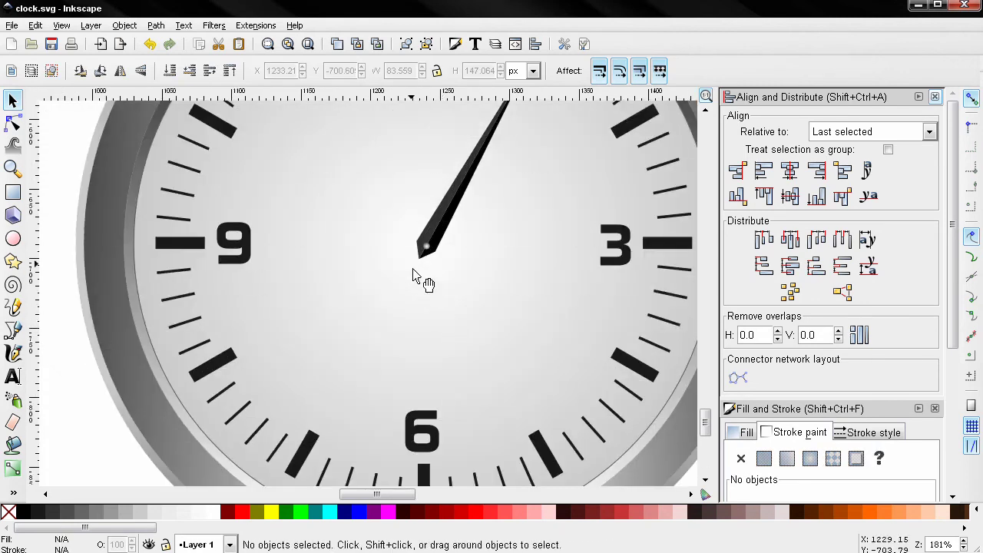
# Examine the pivot, the hands and the whole dial both close up and at full view
pyautogui.keyDown('ctrl'); pyautogui.click(437, 261); pyautogui.keyUp('ctrl')
pyautogui.moveTo(438, 262); pyautogui.dragTo(440, 265)
pyautogui.click(330, 319)
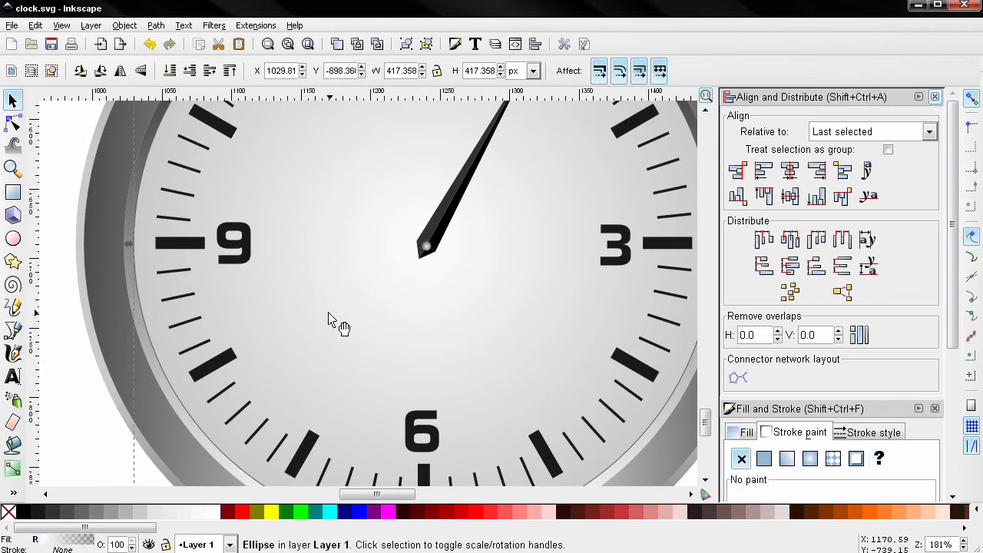
pyautogui.keyDown('ctrl'); pyautogui.scroll(2, 384, 282); pyautogui.keyUp('ctrl')
pyautogui.keyDown('ctrl'); pyautogui.scroll(-2, 384, 279); pyautogui.keyUp('ctrl')
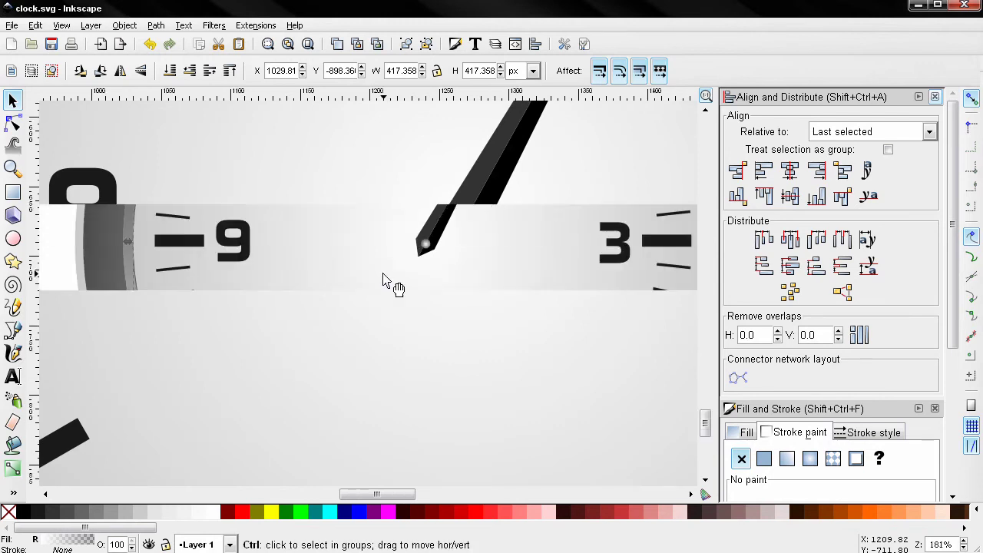
pyautogui.keyDown('ctrl'); pyautogui.scroll(-2, 384, 279); pyautogui.keyUp('ctrl')
pyautogui.keyDown('ctrl'); pyautogui.scroll(6, 419, 254); pyautogui.keyUp('ctrl')
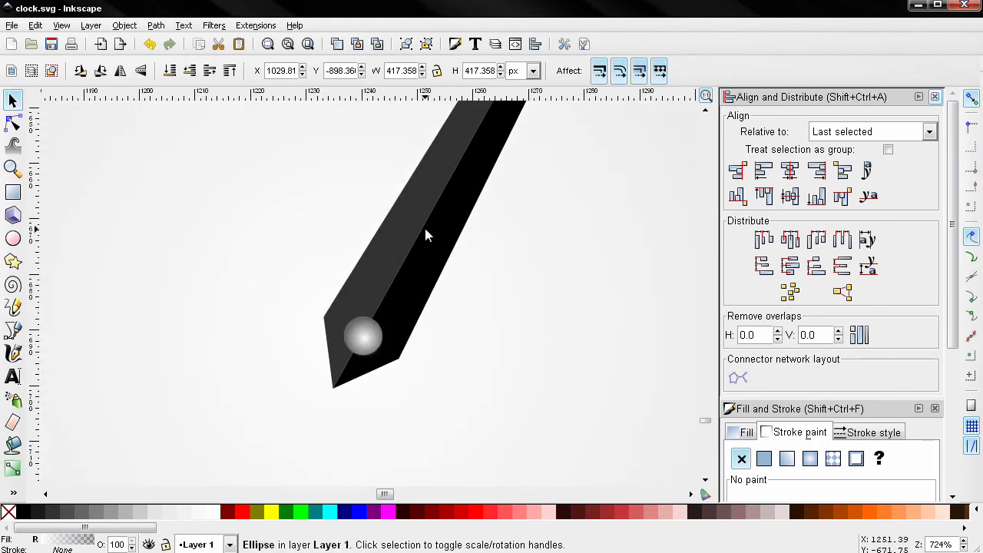
pyautogui.keyDown('ctrl'); pyautogui.scroll(-8, 419, 261); pyautogui.keyUp('ctrl')
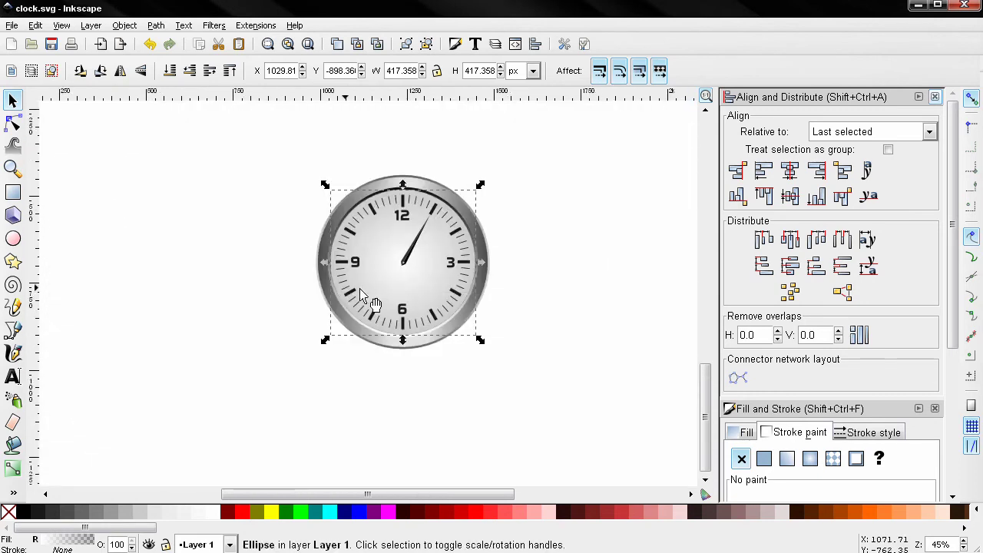
pyautogui.click(270, 288)
pyautogui.click(410, 269)
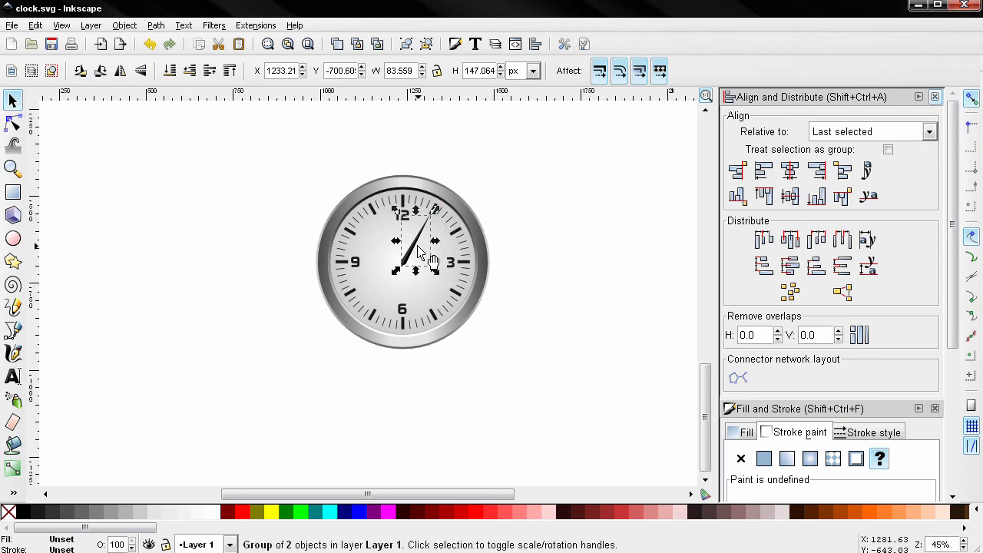
pyautogui.press('Escape')
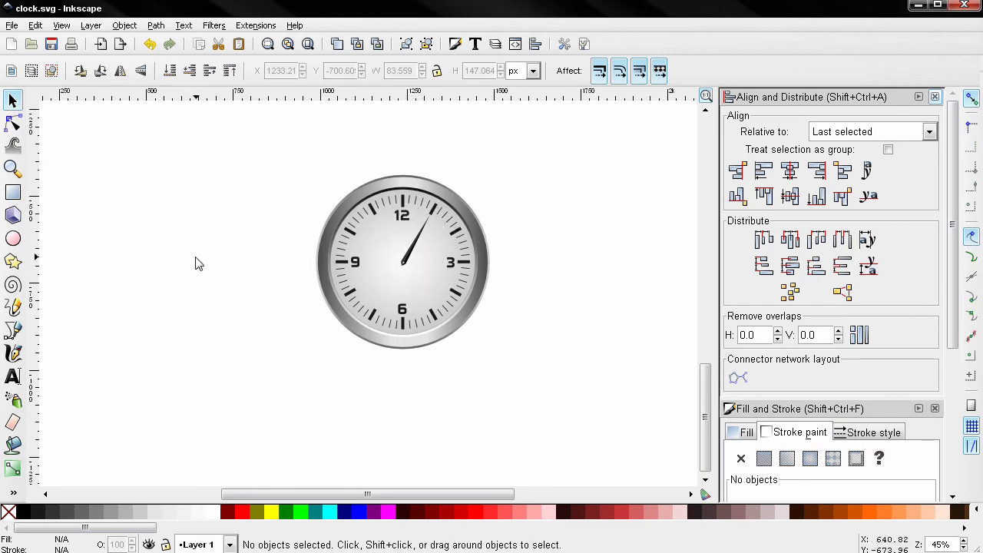
pyautogui.scroll(1, 222, 271)
pyautogui.moveTo(279, 265); pyautogui.dragTo(196, 279)
pyautogui.scroll(1, 226, 263)
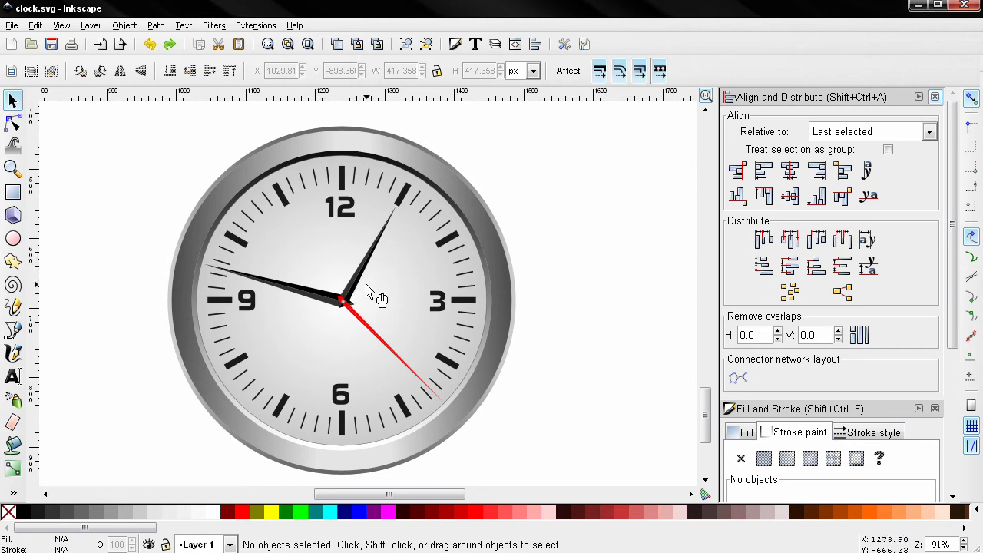
pyautogui.scroll(4, 367, 287)
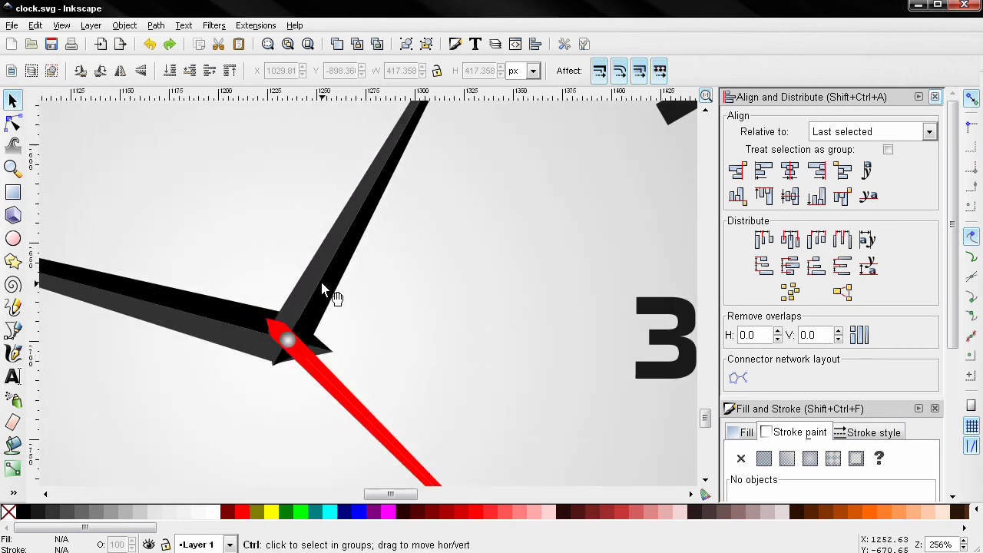
pyautogui.scroll(-4, 325, 289)
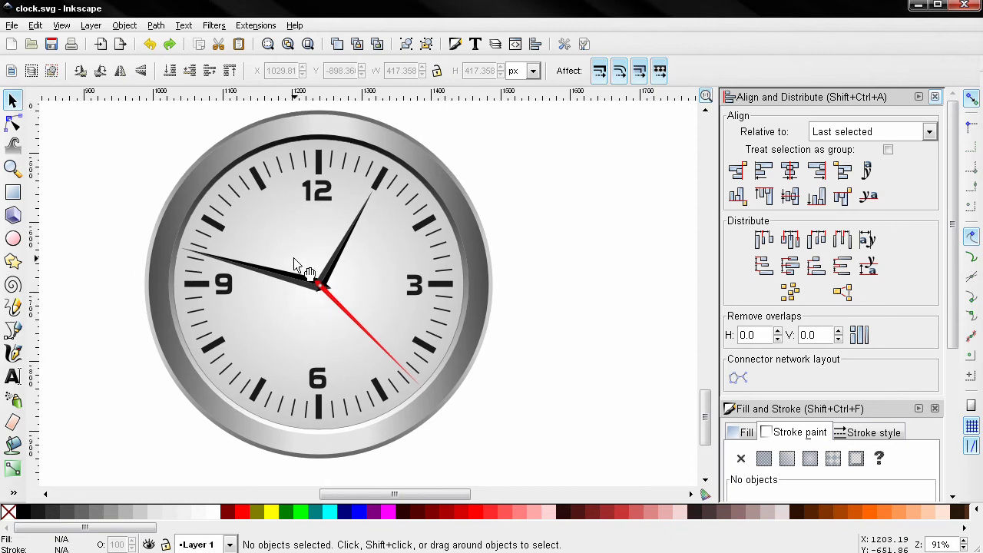
# Raise the gradient ellipse covering the dial to the top, above the hands and numerals
pyautogui.click(295, 258)
pyautogui.moveTo(295, 258); pyautogui.dragTo(265, 298)
pyautogui.press('Escape')
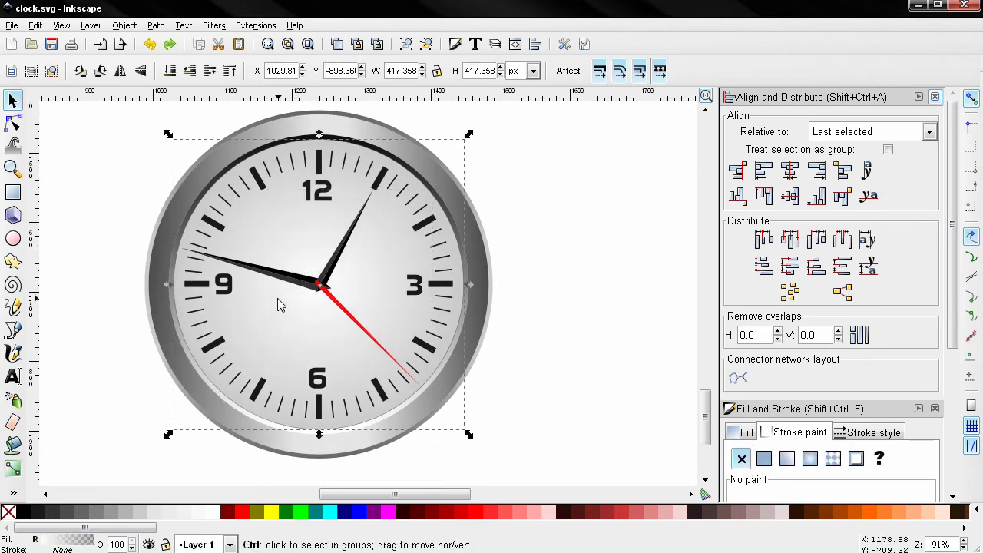
pyautogui.press('Home')
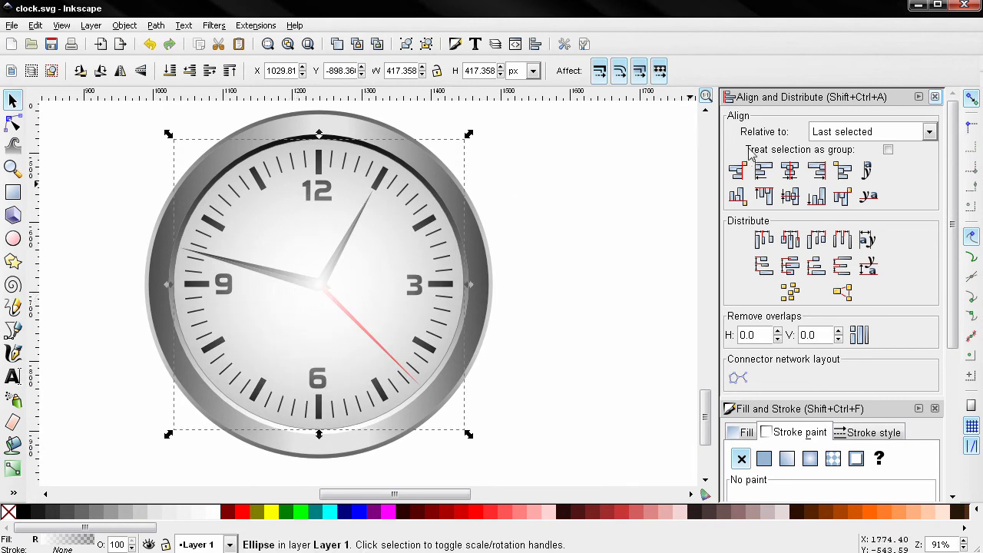
# Give the raised ellipse a flat light gray ececec fill, no stroke and 38.2% opacity
pyautogui.click(935, 98)
pyautogui.click(769, 150)
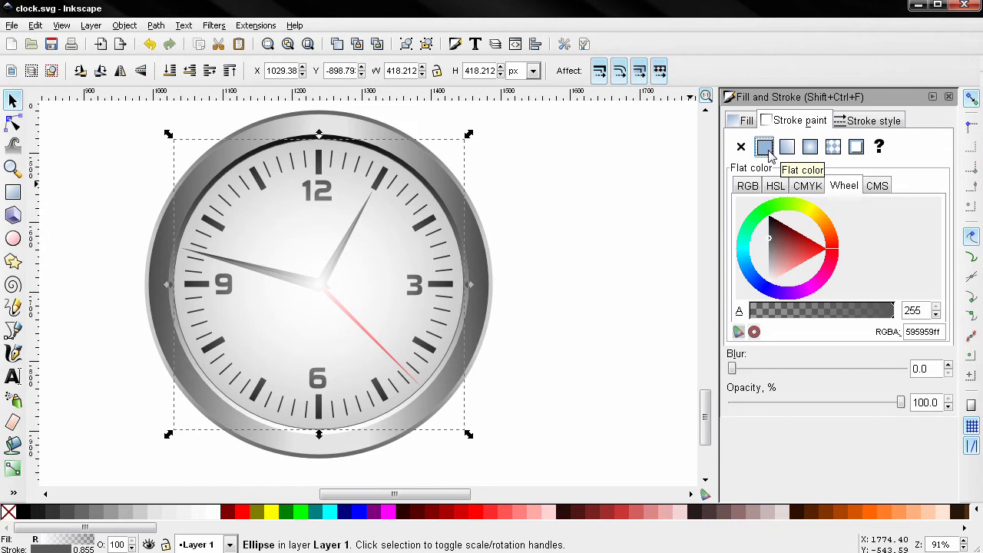
pyautogui.click(740, 147)
pyautogui.click(743, 120)
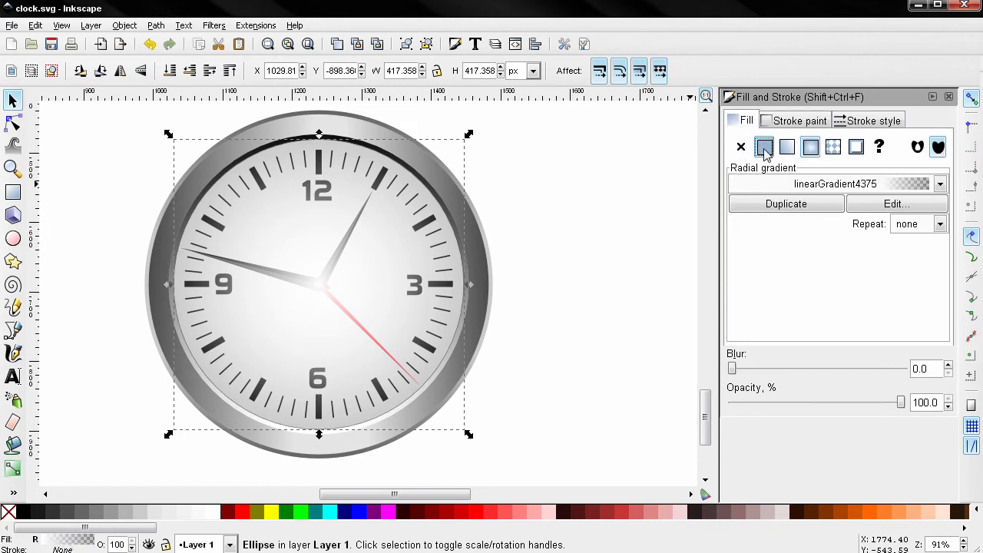
pyautogui.click(765, 148)
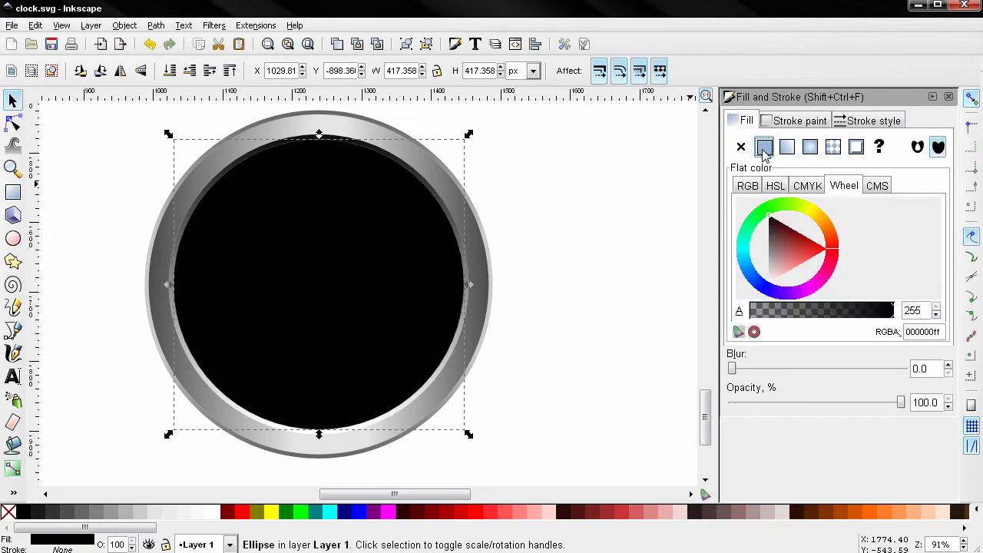
pyautogui.click(171, 514)
pyautogui.moveTo(901, 403); pyautogui.dragTo(799, 413)
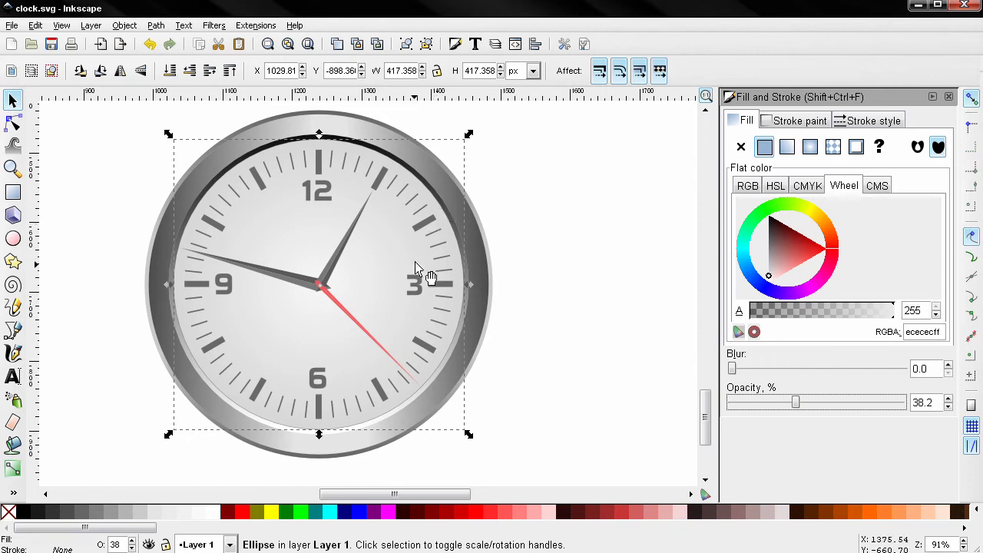
# Convert the overlay ellipse to a path and insert new nodes into all of its segments three times
pyautogui.press('n')
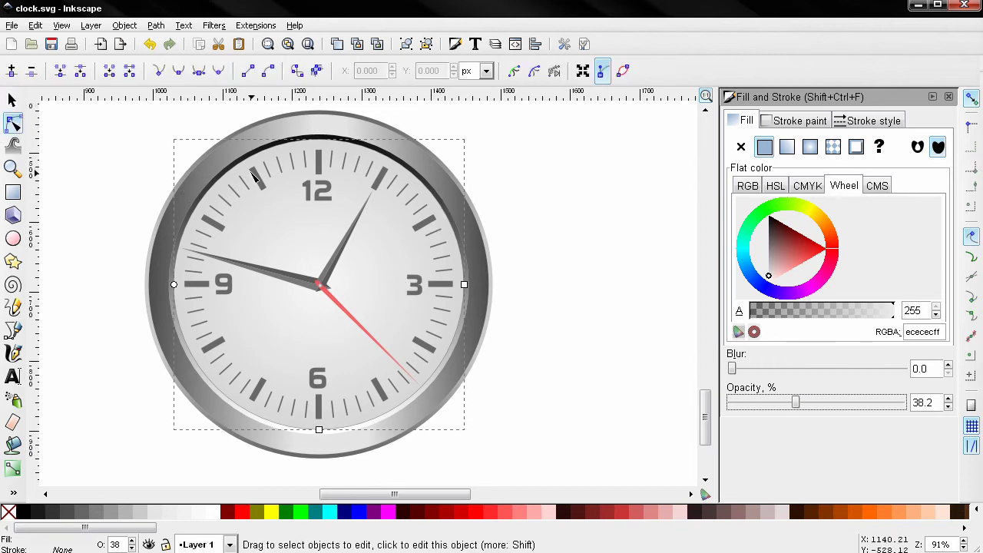
pyautogui.click(296, 74)
pyautogui.moveTo(143, 134); pyautogui.dragTo(538, 472)
pyautogui.click(11, 71)
pyautogui.click(11, 71)
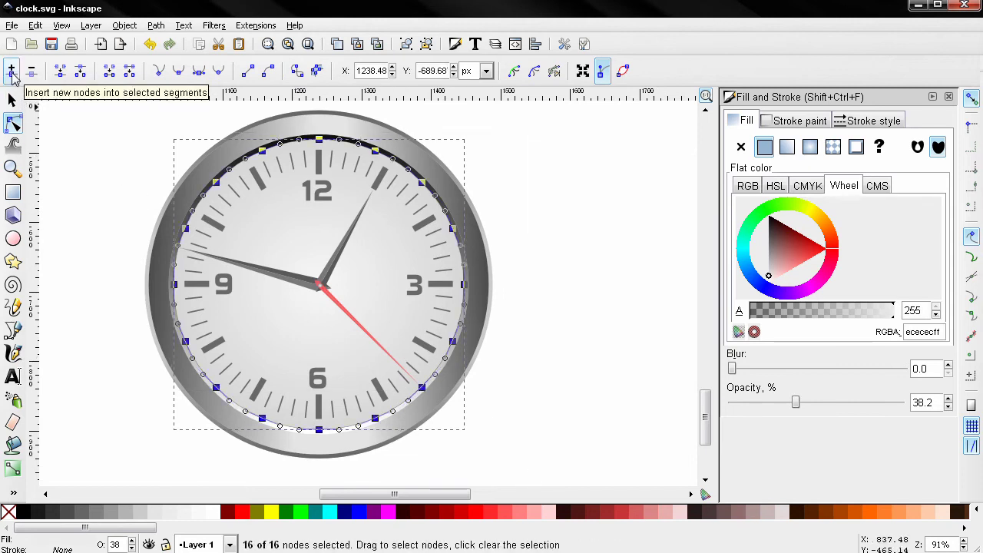
pyautogui.click(12, 71)
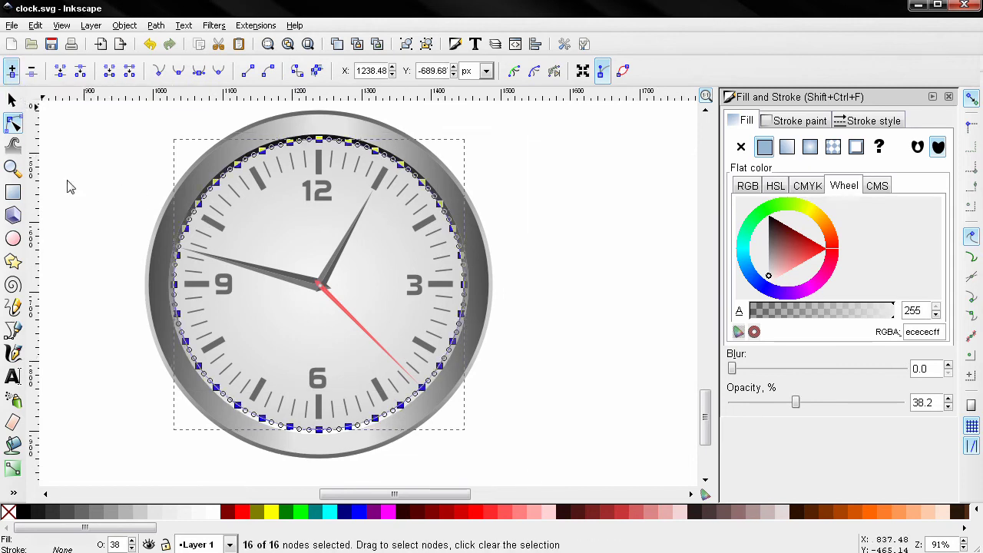
# Delete the 16 nodes along the overlay path's lower and right part, keeping its upper-left arc
pyautogui.click(111, 259)
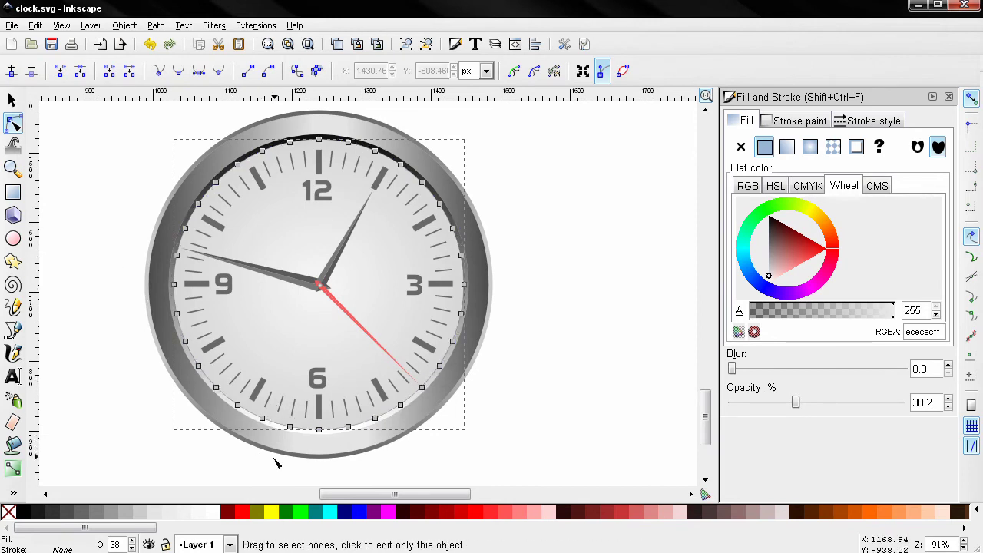
pyautogui.moveTo(160, 364); pyautogui.dragTo(465, 471)
pyautogui.moveTo(474, 351); pyautogui.dragTo(443, 232)
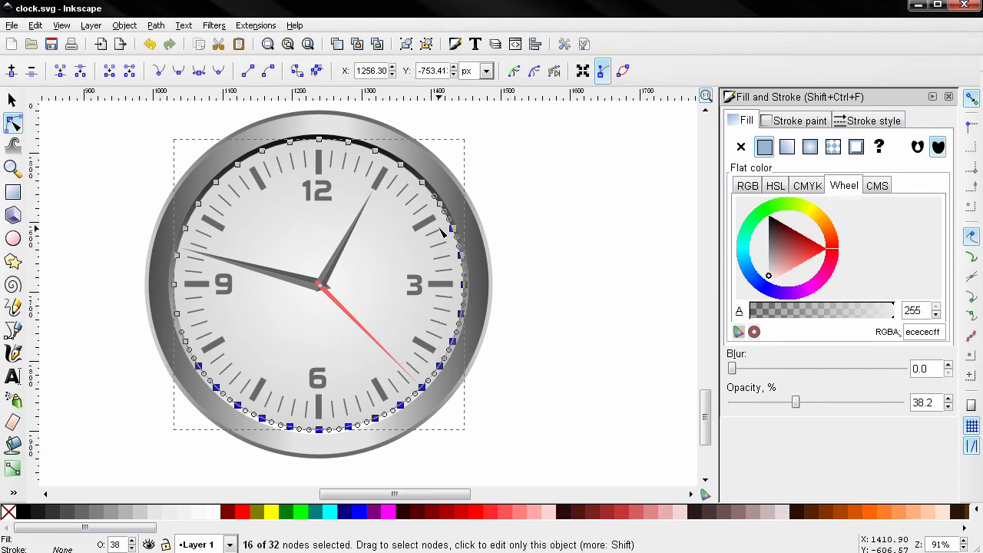
pyautogui.press('Delete')
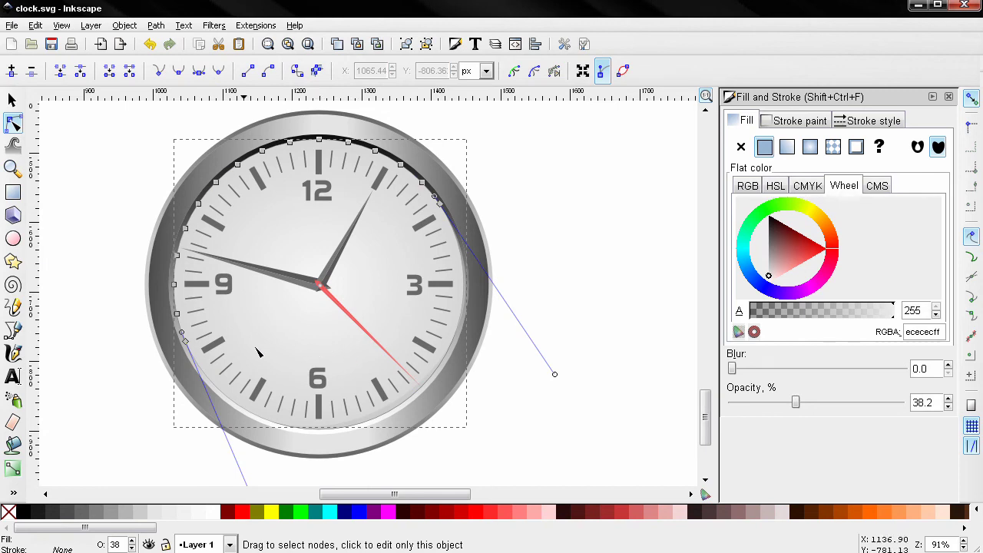
# Make the overlay's two end nodes corners, insert a node midway between them and make that node symmetric
pyautogui.click(185, 341)
pyautogui.keyDown('shift'); pyautogui.click(439, 203); pyautogui.keyUp('shift')
pyautogui.click(162, 72)
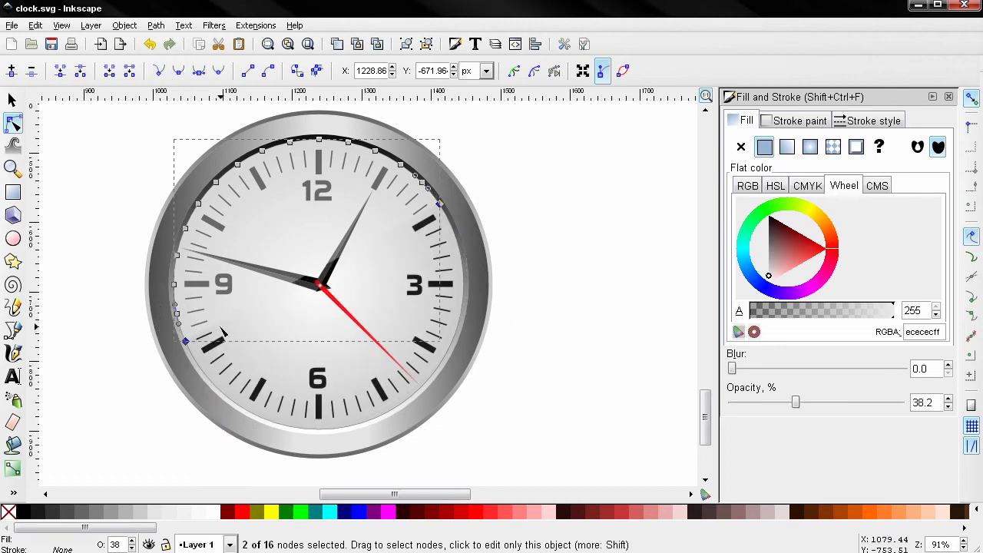
pyautogui.click(12, 73)
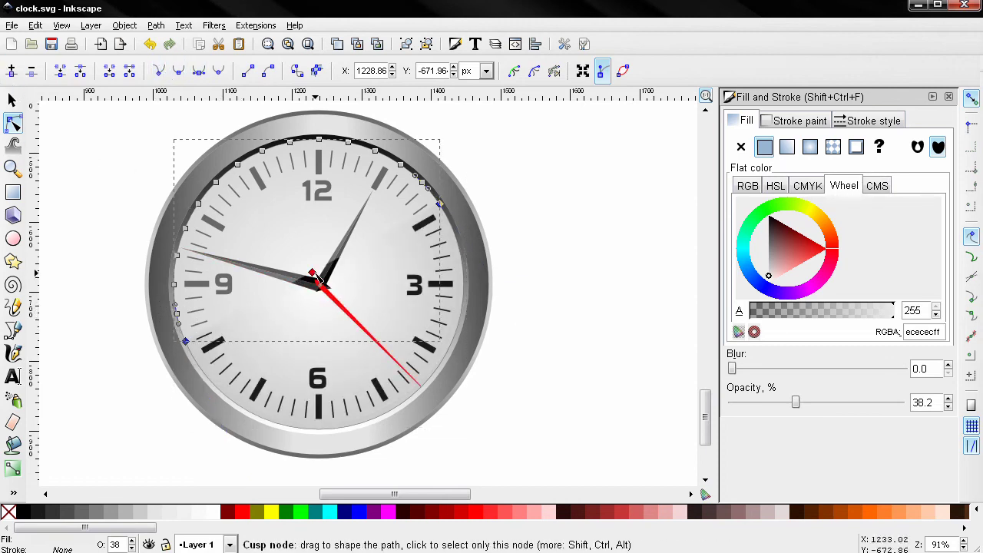
pyautogui.click(197, 71)
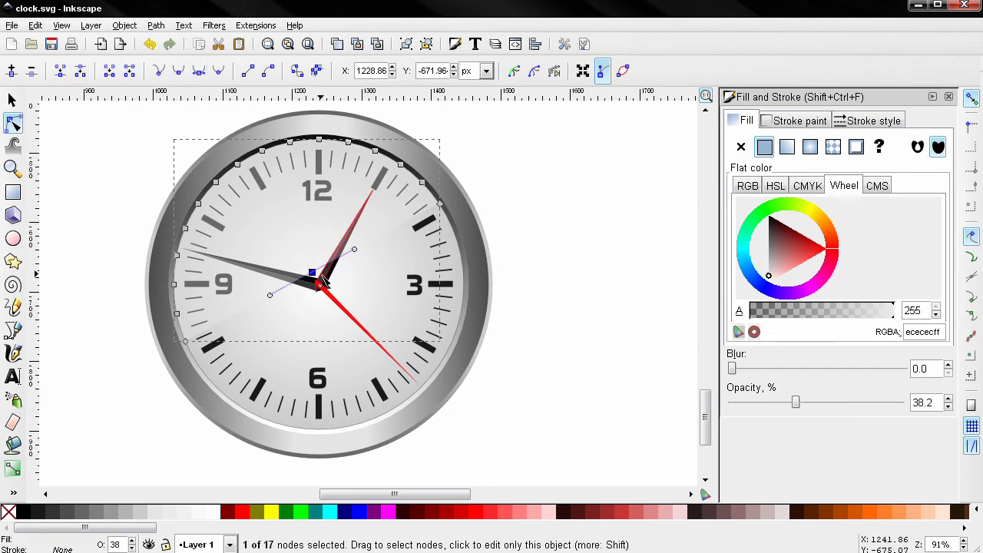
# Arch the overlay's lower edge above the pivot by adjusting its middle node and handles, with the overlay at 100% opacity
pyautogui.moveTo(311, 269); pyautogui.dragTo(307, 256)
pyautogui.moveTo(349, 232); pyautogui.dragTo(398, 213)
pyautogui.scroll(2, 271, 291)
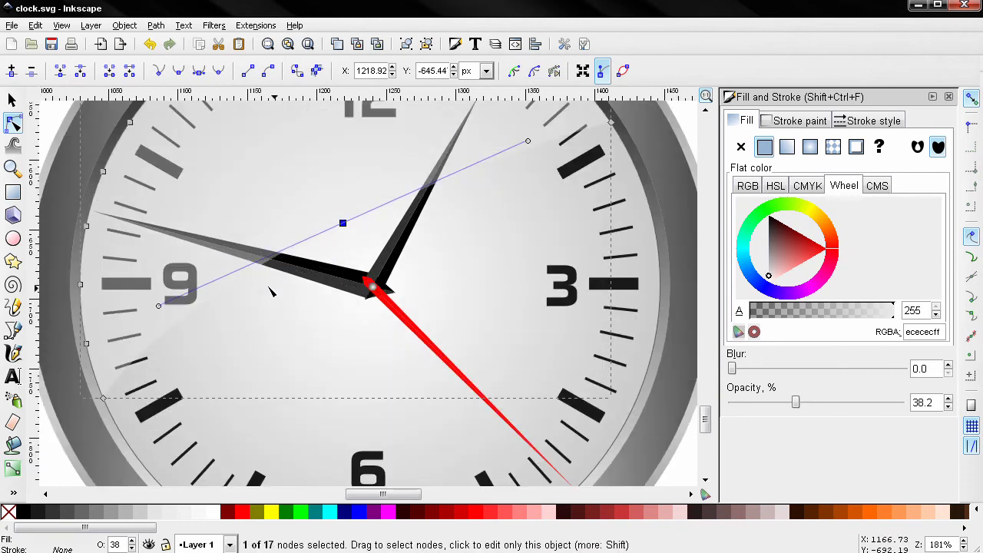
pyautogui.moveTo(799, 405); pyautogui.dragTo(913, 403)
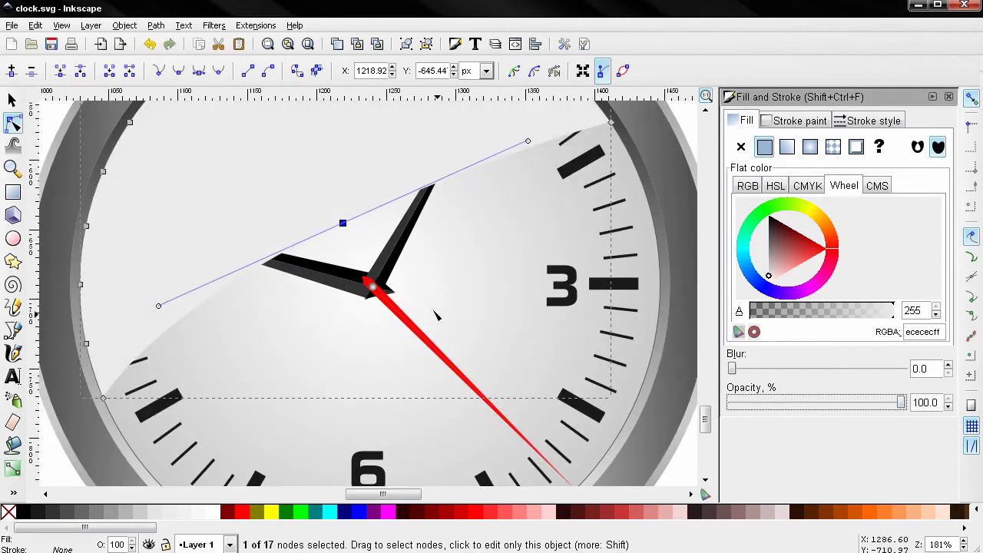
pyautogui.moveTo(343, 223); pyautogui.dragTo(338, 212)
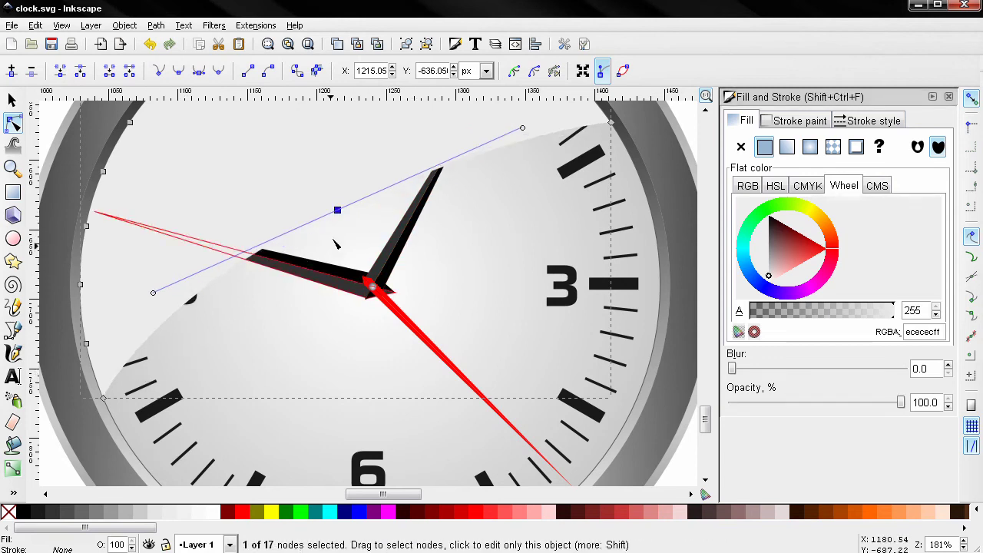
pyautogui.moveTo(153, 293); pyautogui.dragTo(199, 283)
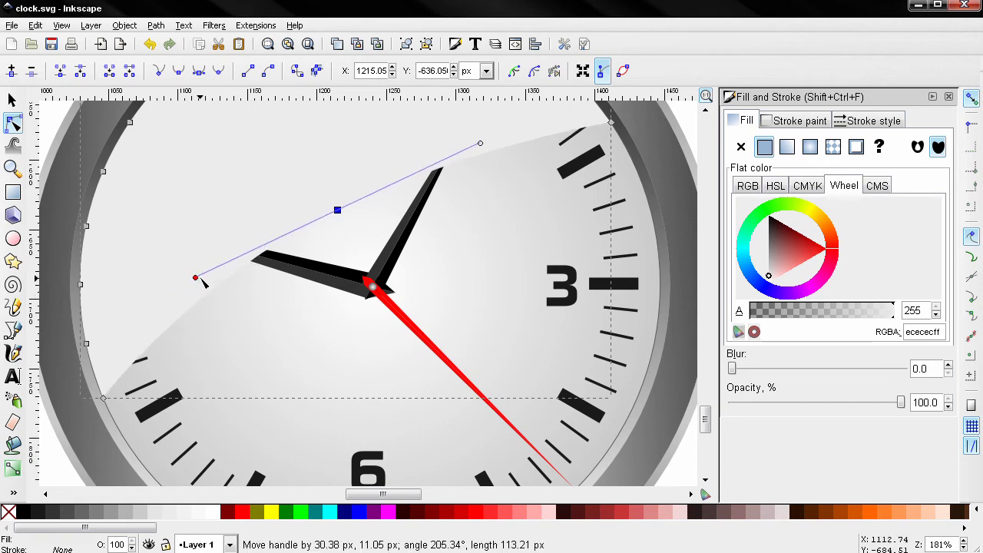
# Set the overlay's opacity to 40% and deselect its nodes
pyautogui.scroll(-2, 308, 275)
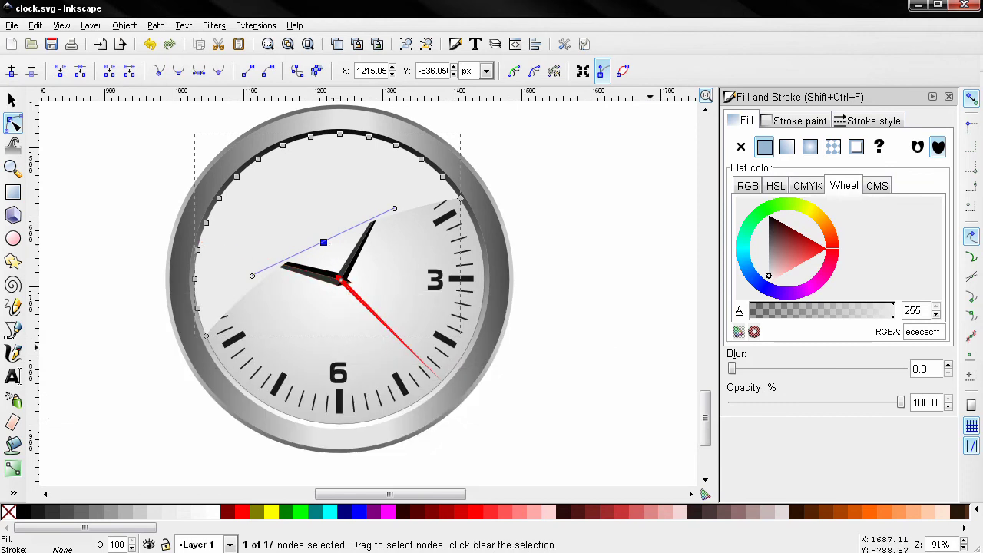
pyautogui.click(935, 403)
pyautogui.write('4')
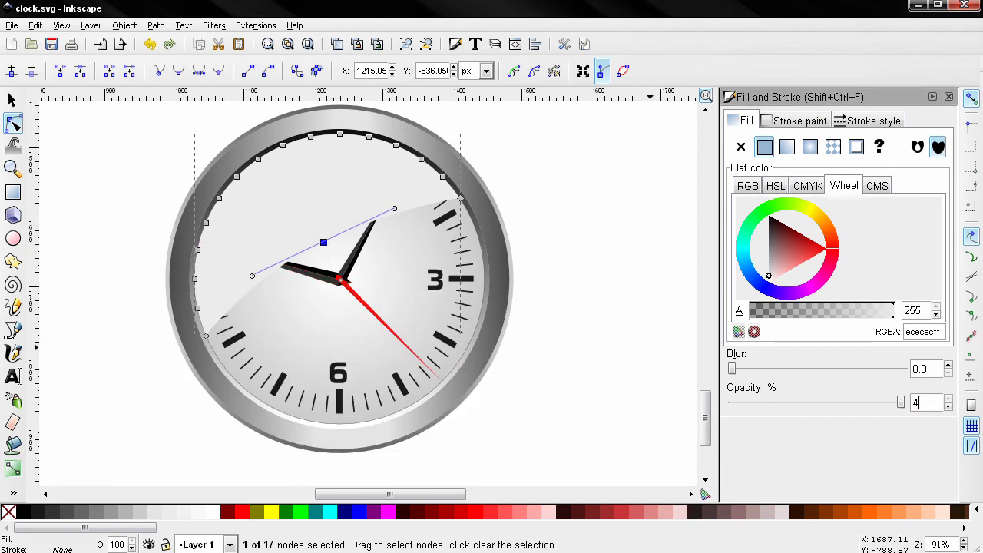
pyautogui.write('0')
pyautogui.press('Return')
pyautogui.click(683, 366)
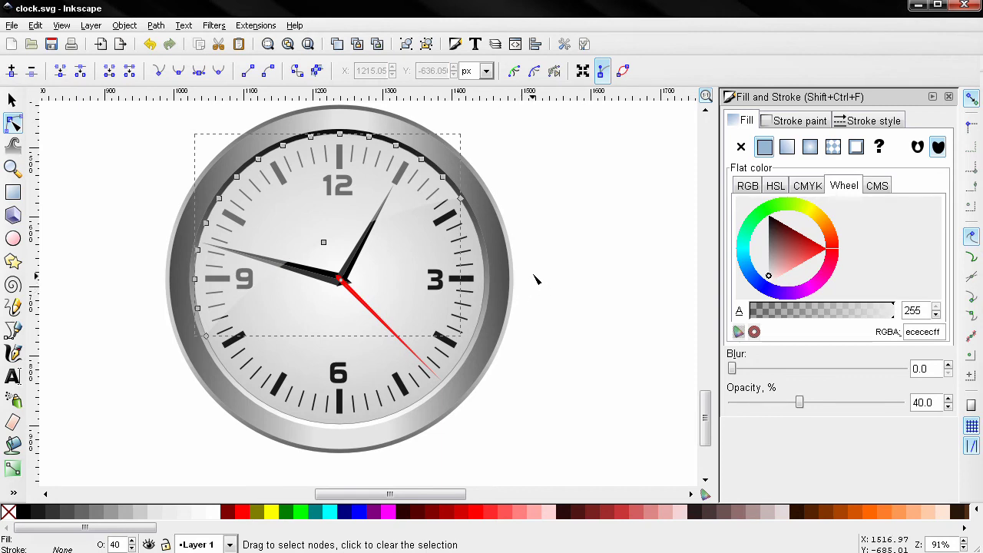
# Move the overlay's rotation center exactly onto the center of the clock's pivot
pyautogui.scroll(1, 538, 279)
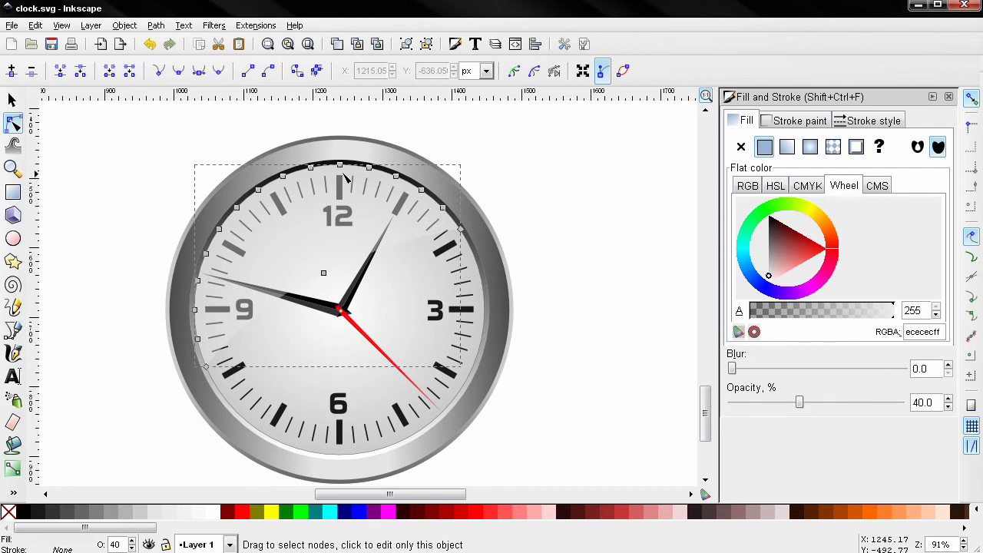
pyautogui.press('s')
pyautogui.scroll(-1, 309, 189)
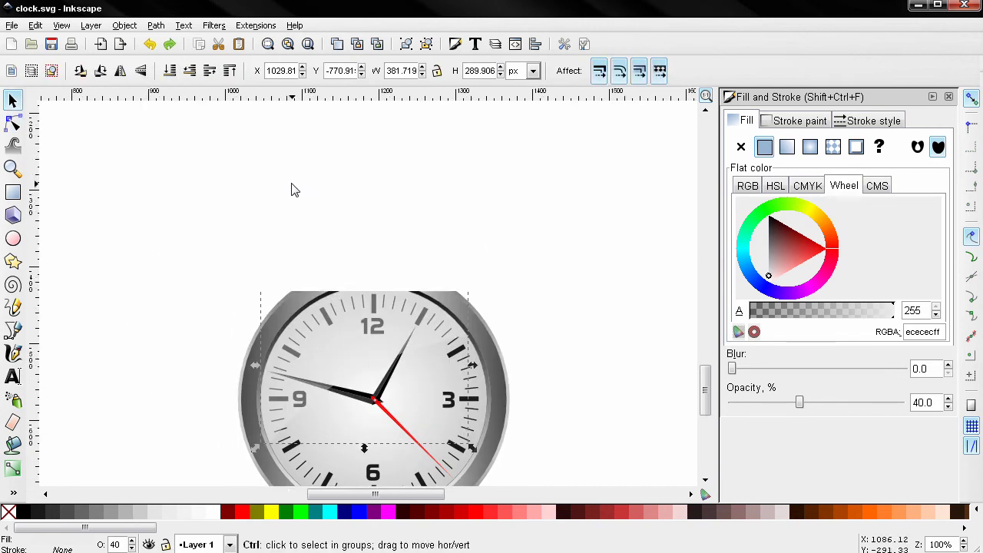
pyautogui.scroll(1, 326, 207)
pyautogui.scroll(2, 385, 225)
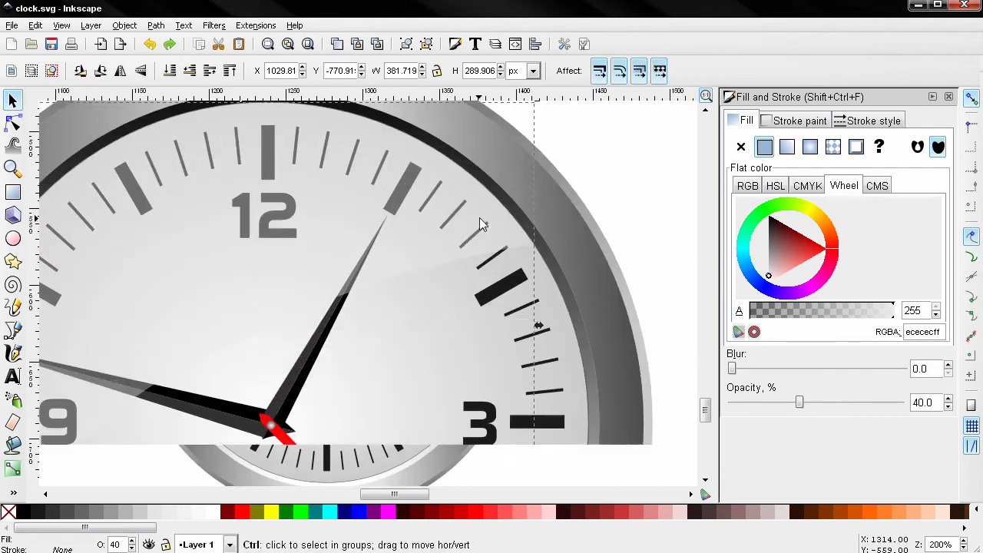
pyautogui.scroll(-2, 400, 270)
pyautogui.scroll(-1, 385, 338)
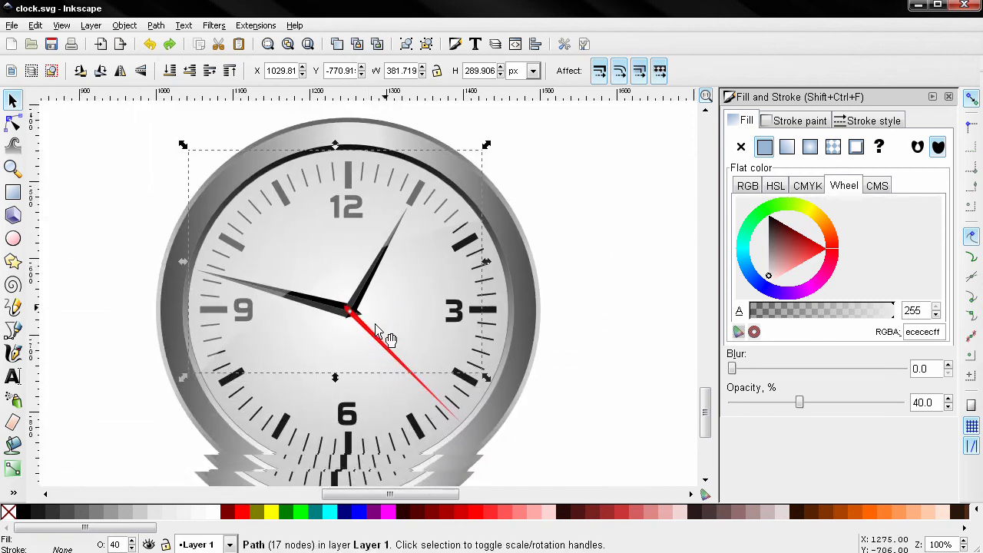
pyautogui.click(335, 250)
pyautogui.moveTo(336, 260); pyautogui.dragTo(352, 309)
pyautogui.scroll(6, 342, 331)
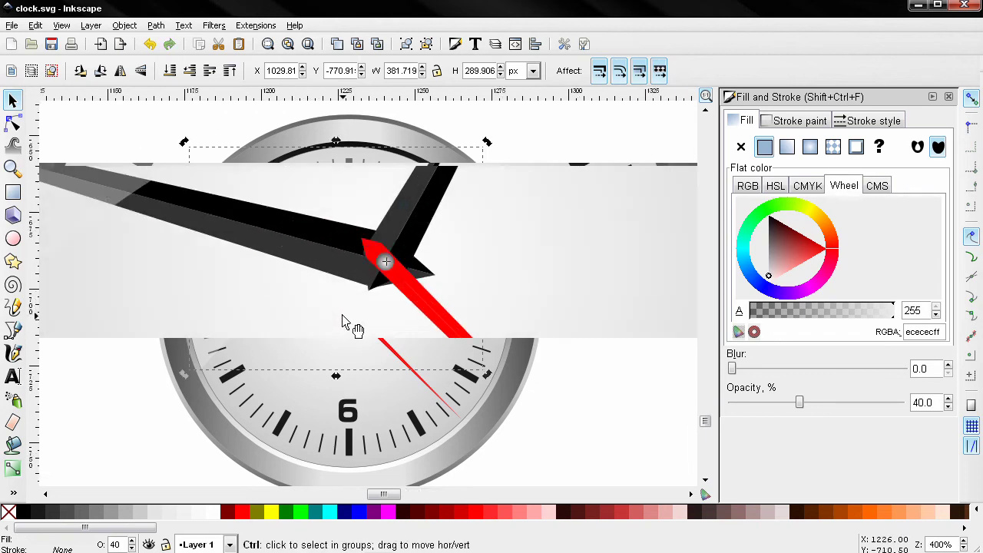
pyautogui.moveTo(412, 215); pyautogui.dragTo(413, 216)
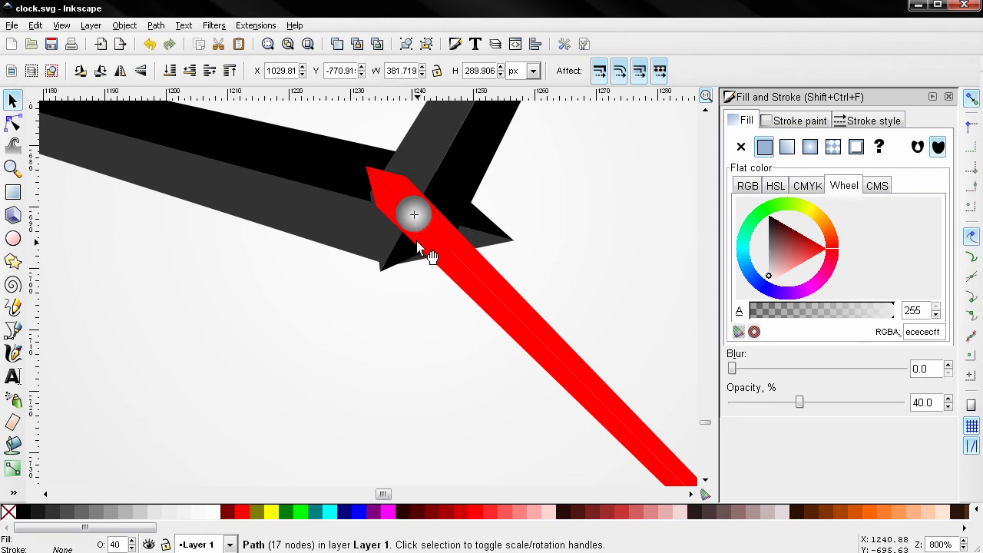
# Scale the overlay down about the pivot to about 362.6 by 275.4 px and deselect it
pyautogui.scroll(-6, 410, 246)
pyautogui.click(374, 201)
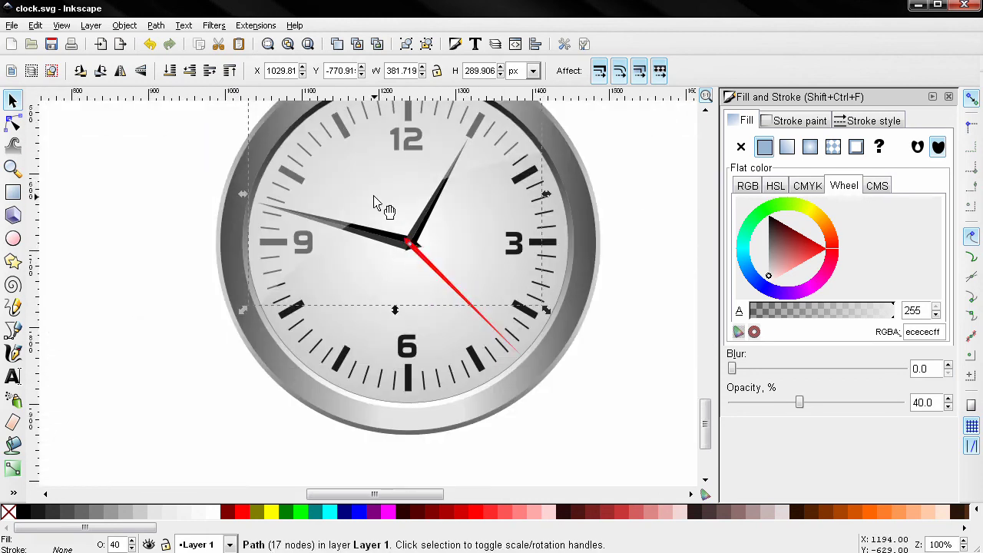
pyautogui.moveTo(543, 310)
pyautogui.mouseDown()
pyautogui.moveTo(535, 305)
pyautogui.moveTo(538, 314)
pyautogui.mouseUp()
pyautogui.click(197, 312)
pyautogui.moveTo(216, 271); pyautogui.dragTo(216, 292)
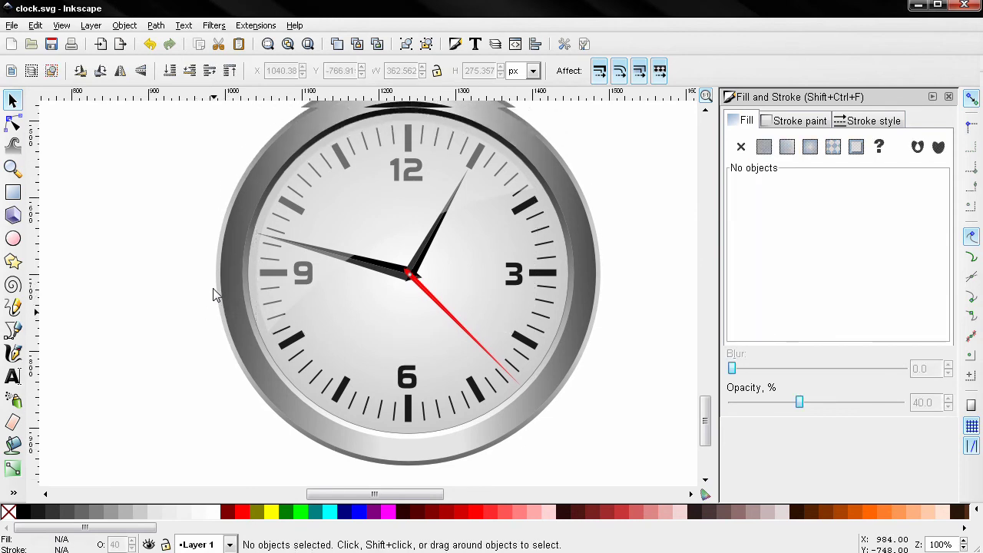
# Lower the middle node of the overlay's curved edge slightly and adjust its handle to refine the arch
pyautogui.scroll(1, 217, 290)
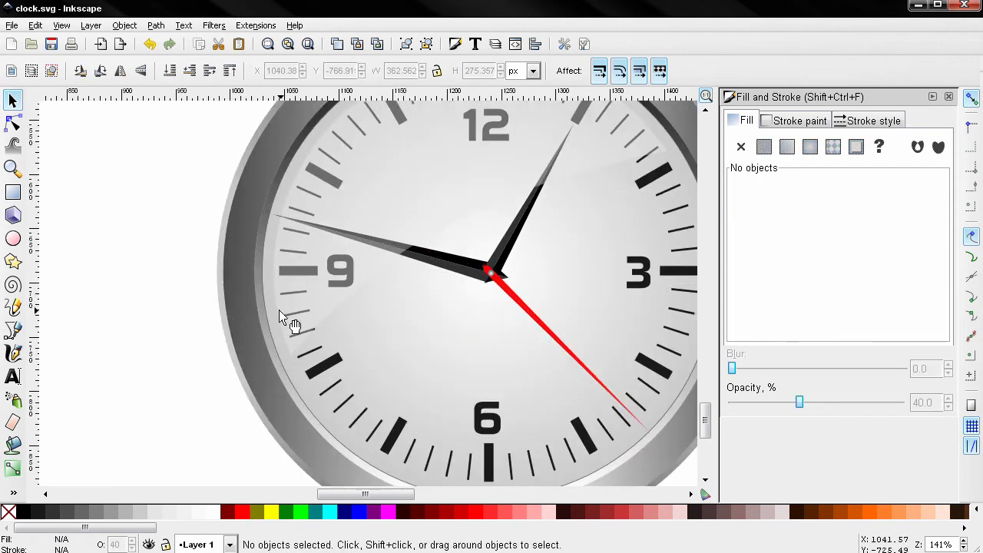
pyautogui.click(382, 259)
pyautogui.press('n')
pyautogui.click(465, 216)
pyautogui.moveTo(377, 262); pyautogui.dragTo(378, 257)
pyautogui.moveTo(465, 216)
pyautogui.mouseDown()
pyautogui.moveTo(459, 210)
pyautogui.moveTo(472, 236)
pyautogui.moveTo(465, 229)
pyautogui.mouseUp()
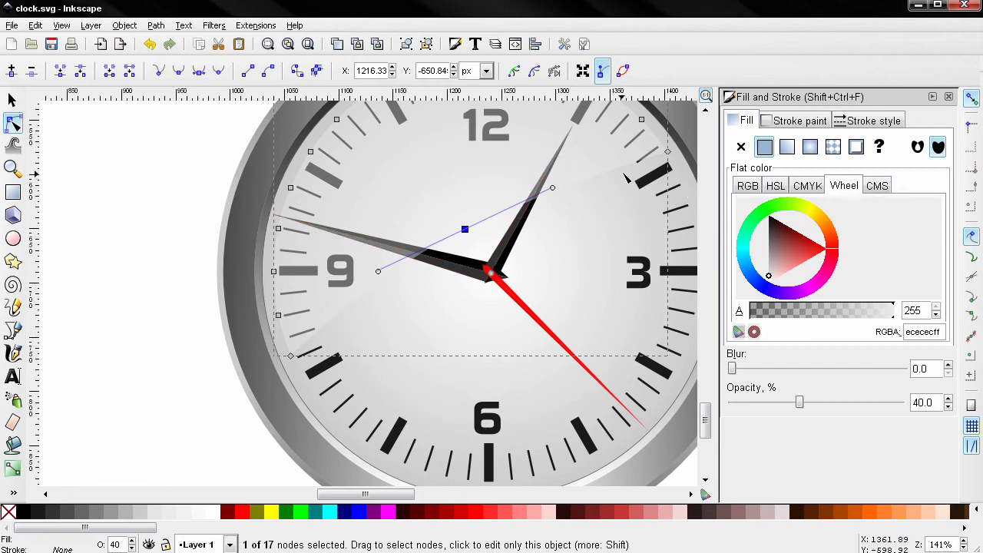
pyautogui.keyDown('ctrl'); pyautogui.scroll(-3, 399, 240); pyautogui.keyUp('ctrl')
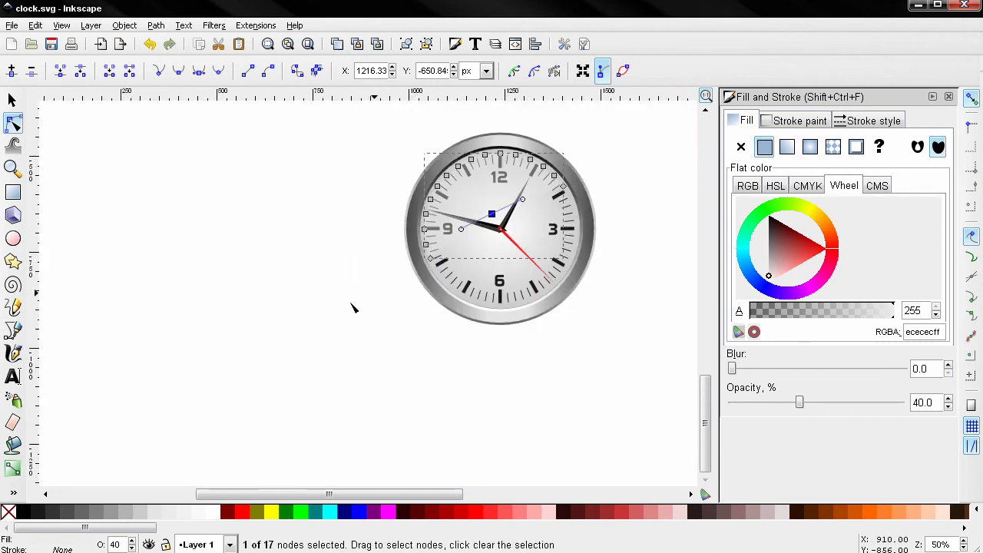
pyautogui.moveTo(259, 338); pyautogui.dragTo(175, 367)
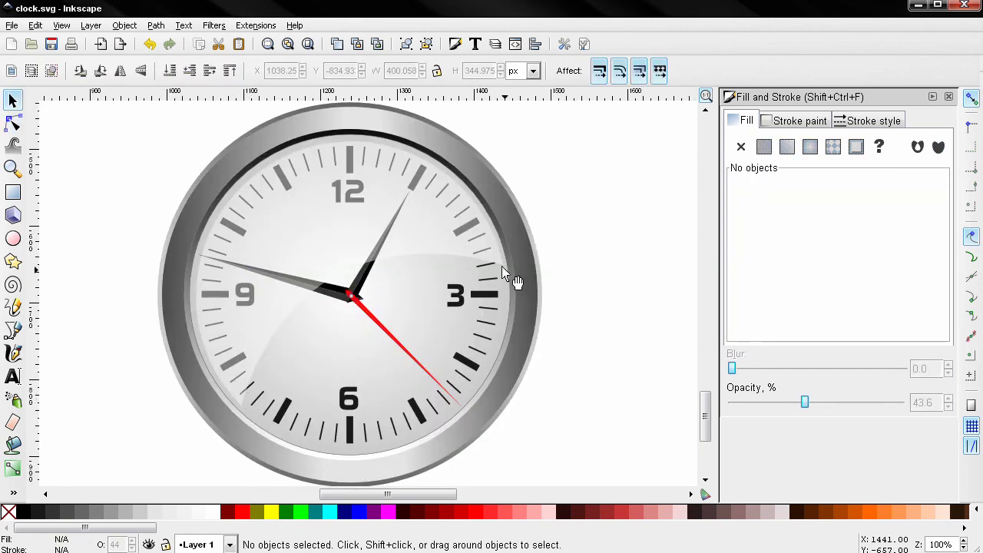
# Duplicate the glass overlay and flip the copy horizontally
pyautogui.keyDown('ctrl'); pyautogui.scroll(-2, 356, 334); pyautogui.keyUp('ctrl')
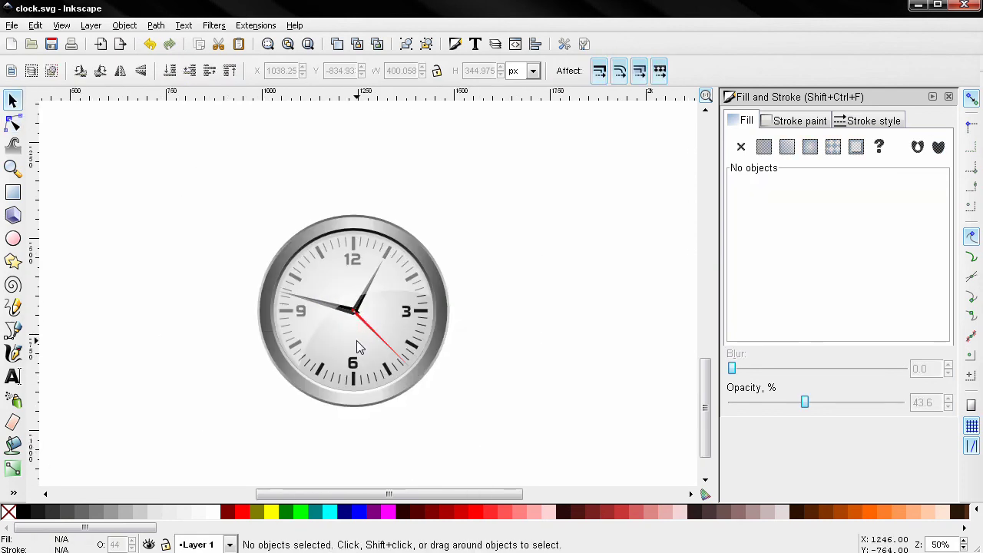
pyautogui.keyDown('ctrl'); pyautogui.scroll(2, 338, 311); pyautogui.keyUp('ctrl')
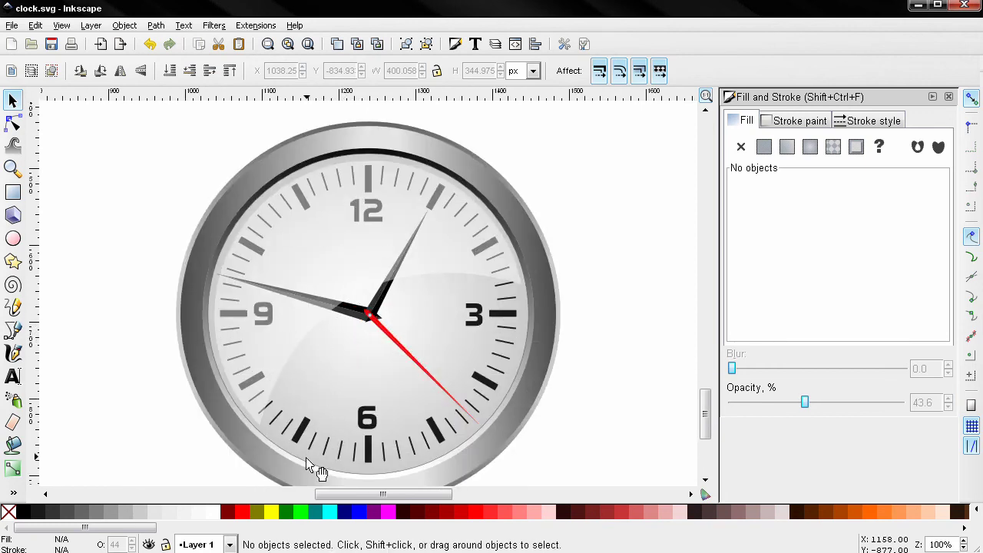
pyautogui.click(364, 276)
pyautogui.hotkey('ctrl', 'z')
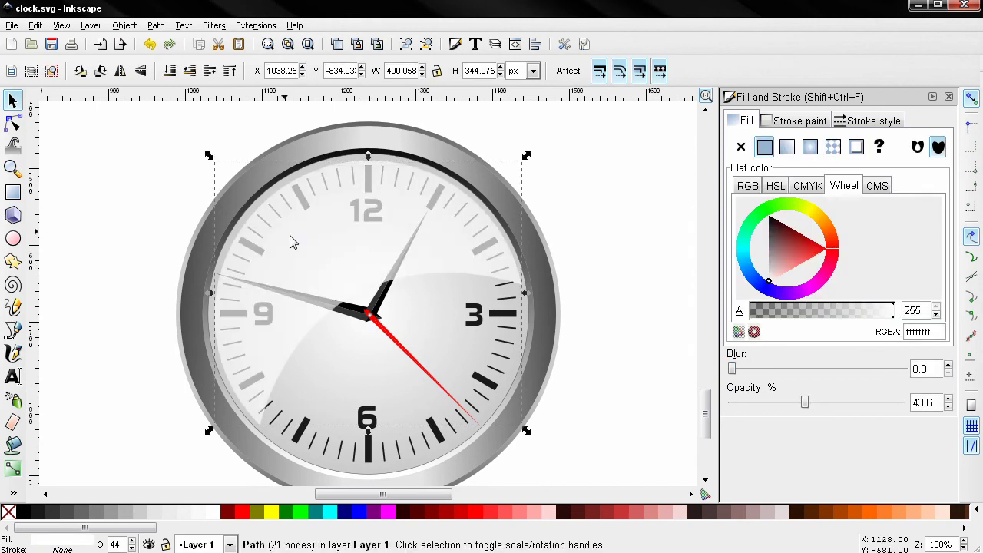
pyautogui.click(142, 71)
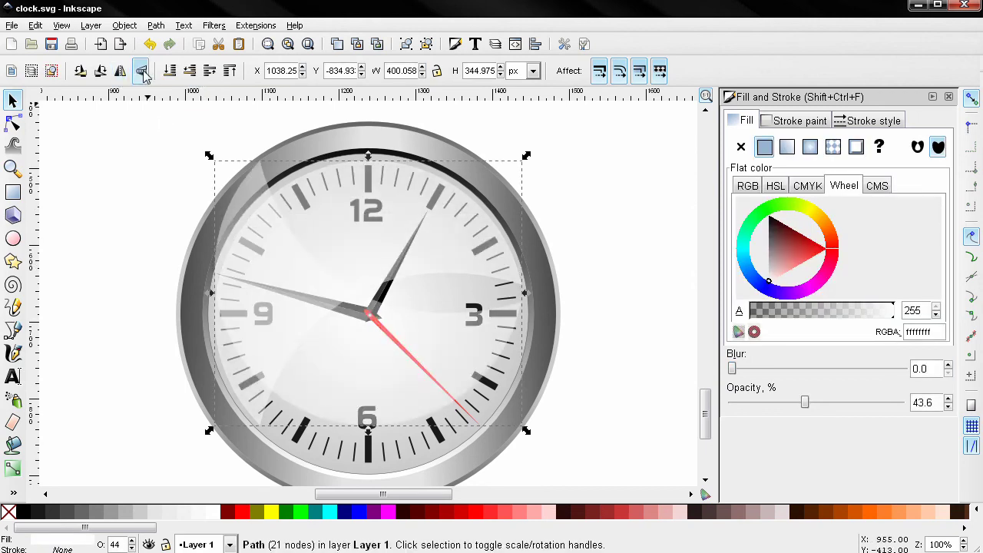
pyautogui.hotkey('ctrl', 'z')
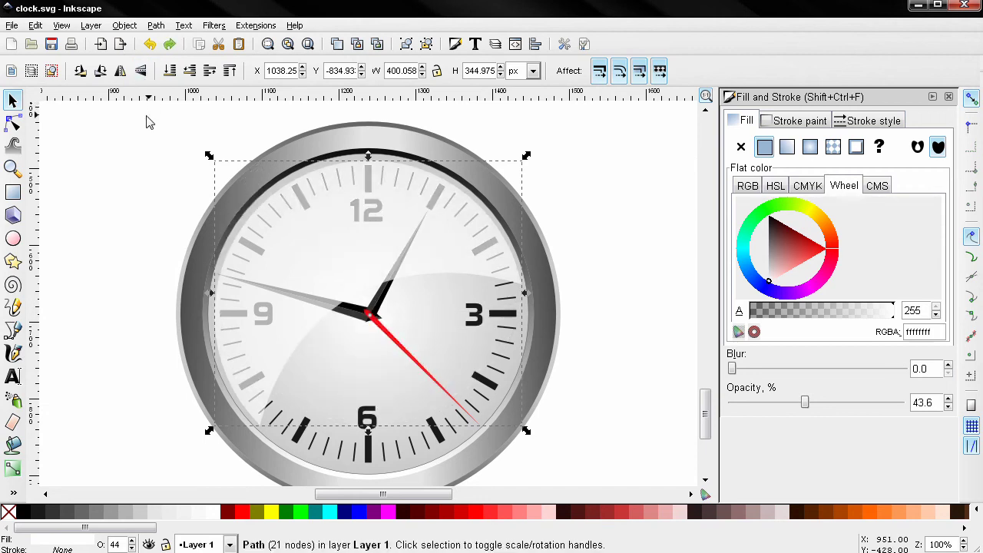
pyautogui.click(122, 72)
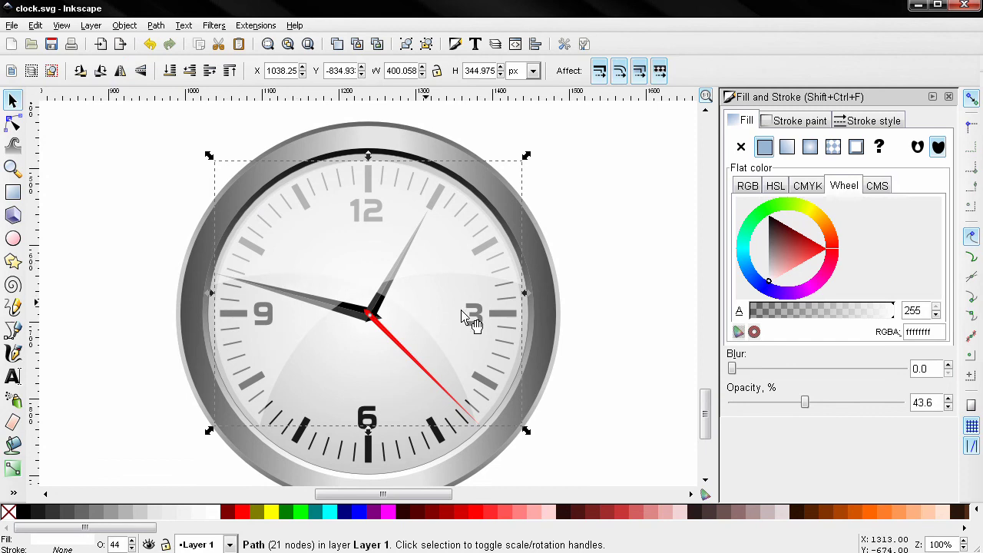
pyautogui.click(610, 338)
pyautogui.click(512, 334)
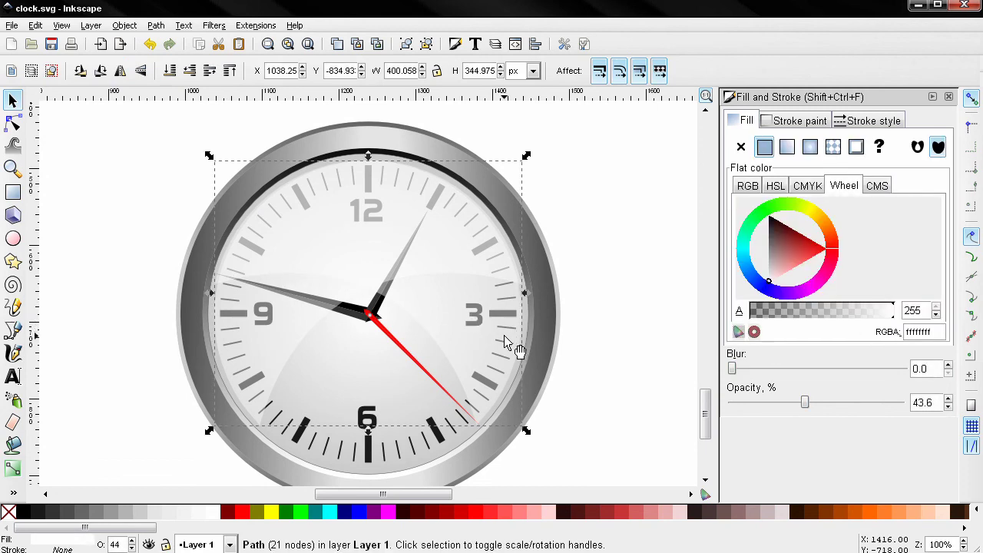
# Move the flipped copy's rotation center onto the center of the clock's pivot
pyautogui.scroll(4, 372, 303)
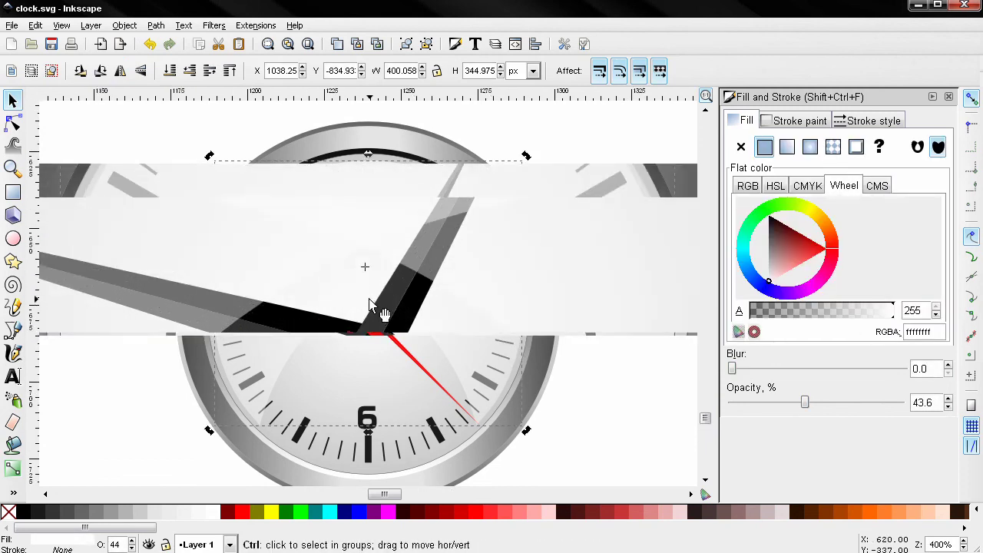
pyautogui.moveTo(364, 273); pyautogui.dragTo(374, 314)
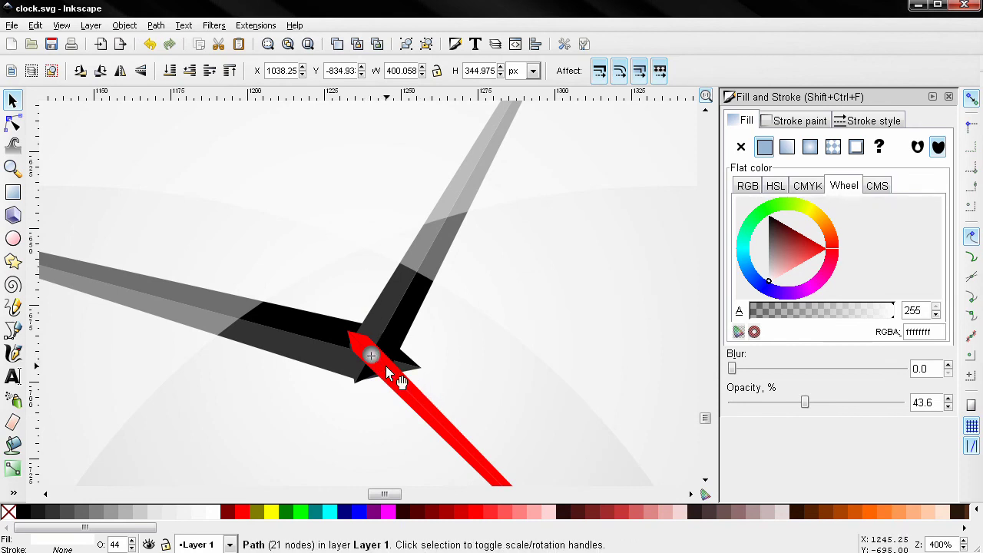
pyautogui.scroll(2, 374, 366)
pyautogui.moveTo(371, 353); pyautogui.dragTo(370, 347)
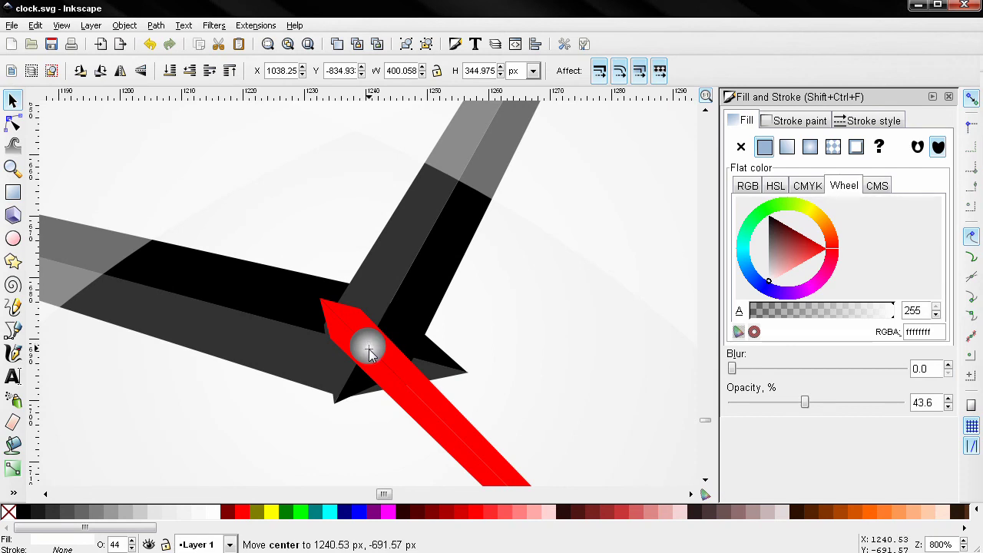
# Rotate the flipped glass copy clockwise about the pivot so it covers the lower part of the dial
pyautogui.moveTo(371, 352); pyautogui.dragTo(368, 349)
pyautogui.scroll(-7, 417, 346)
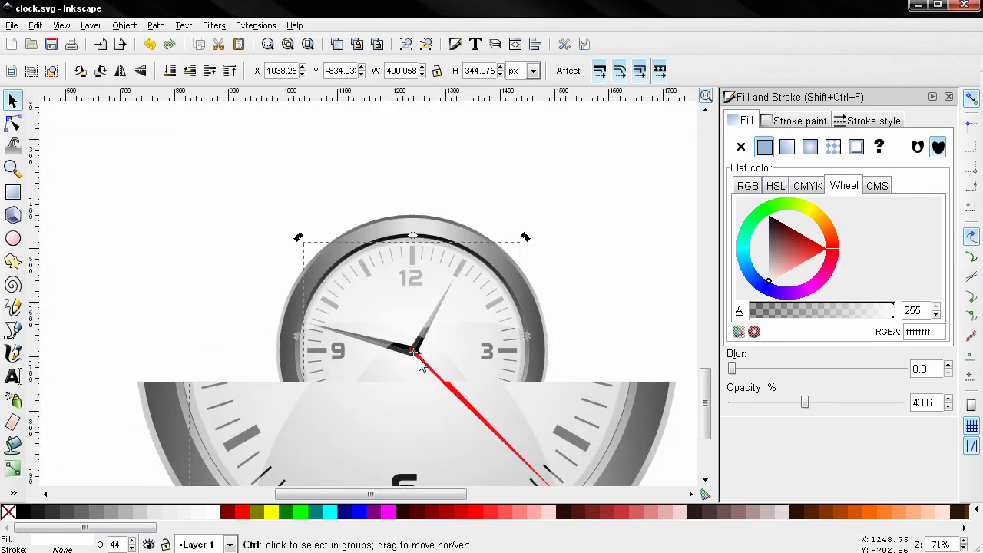
pyautogui.moveTo(527, 435)
pyautogui.mouseDown()
pyautogui.moveTo(456, 466)
pyautogui.moveTo(346, 453)
pyautogui.moveTo(294, 401)
pyautogui.mouseUp()
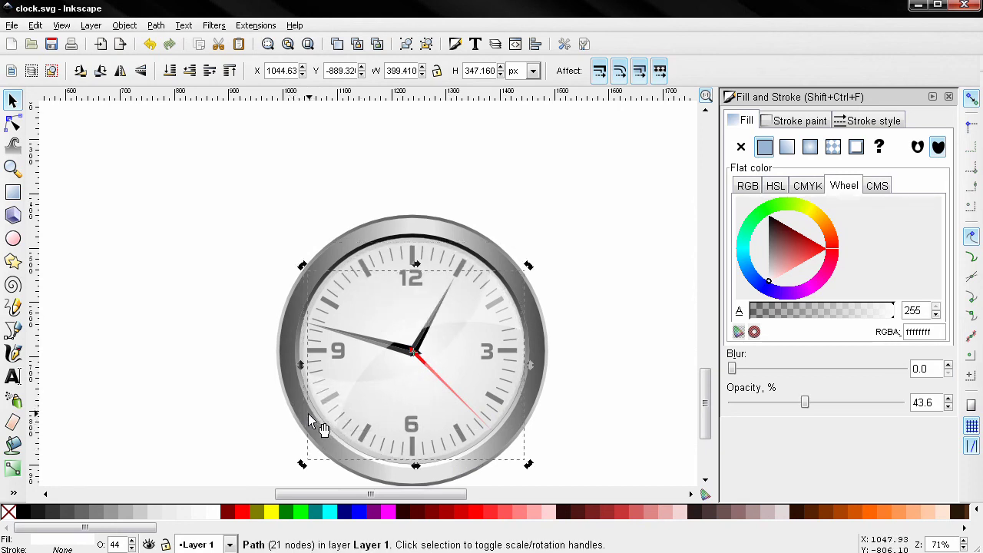
pyautogui.scroll(-2, 269, 385)
# Delete the four nodes at the copy's left end and the five nodes at its upper right end
pyautogui.click(13, 123)
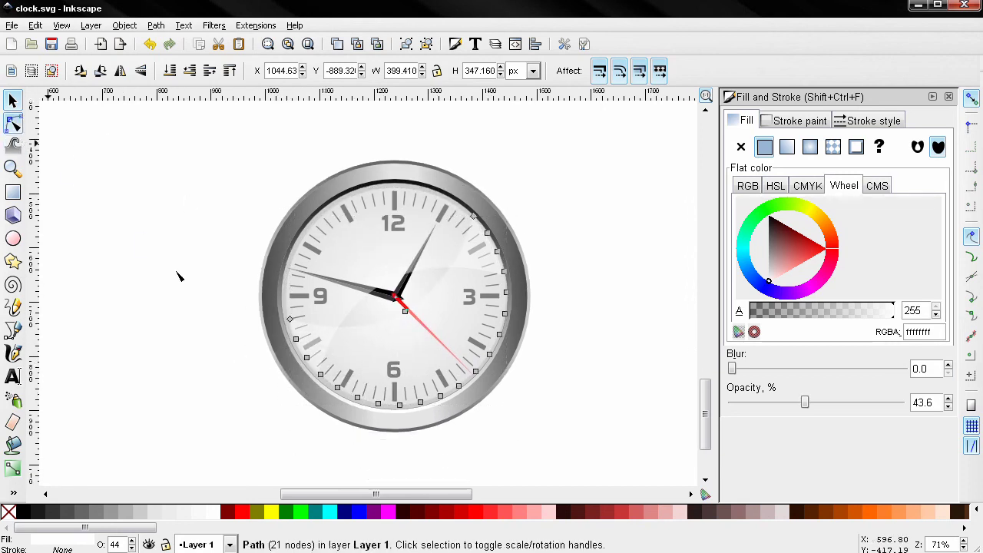
pyautogui.moveTo(240, 306); pyautogui.dragTo(335, 382)
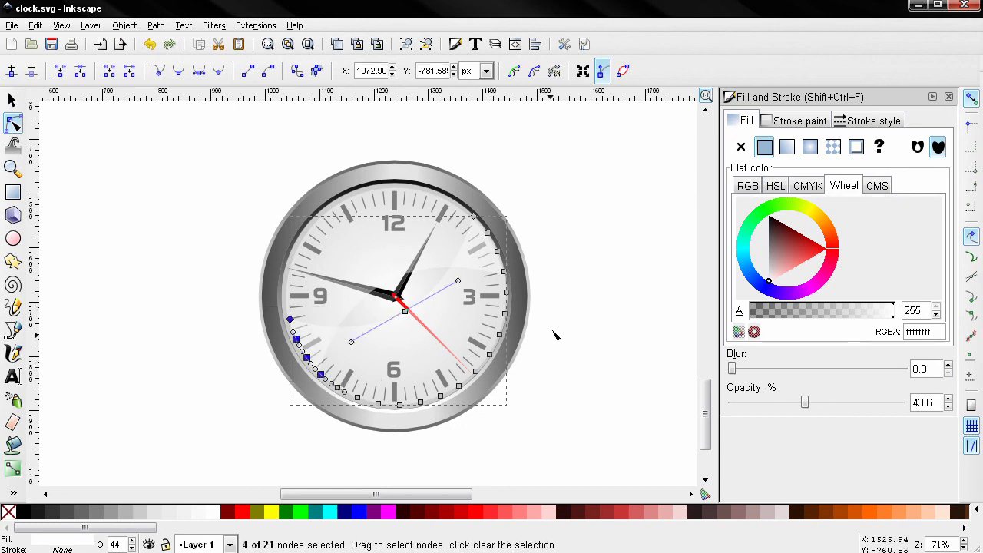
pyautogui.moveTo(533, 302); pyautogui.dragTo(441, 192)
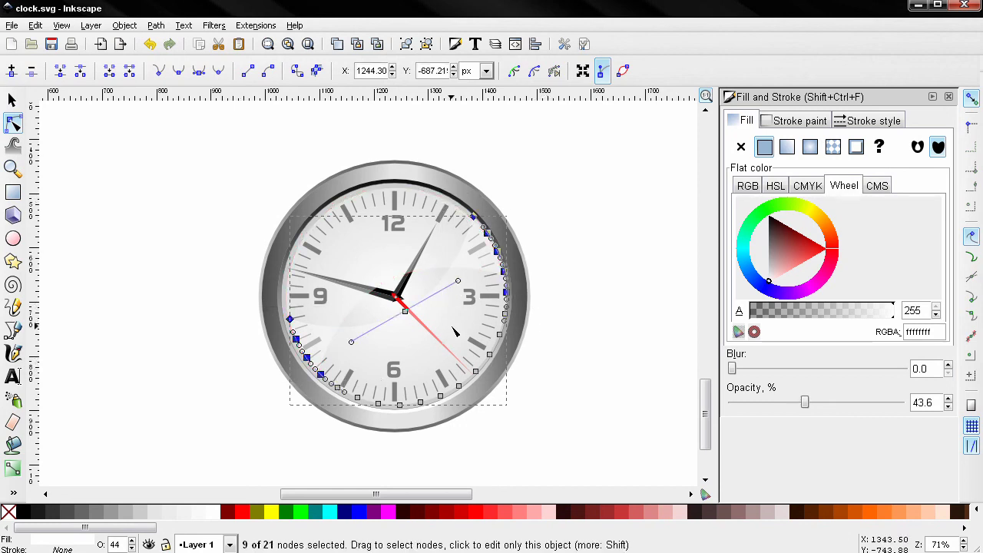
pyautogui.click(459, 357)
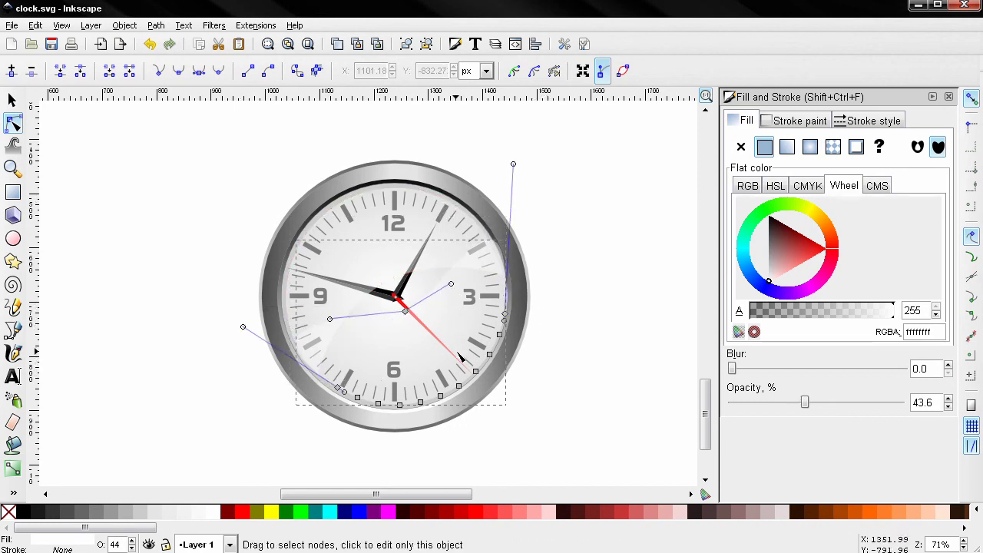
# Make the two remaining end nodes of the shape's inner edge cusps and delete the middle node between them
pyautogui.click(339, 388)
pyautogui.keyDown('shift'); pyautogui.click(504, 314); pyautogui.keyUp('shift')
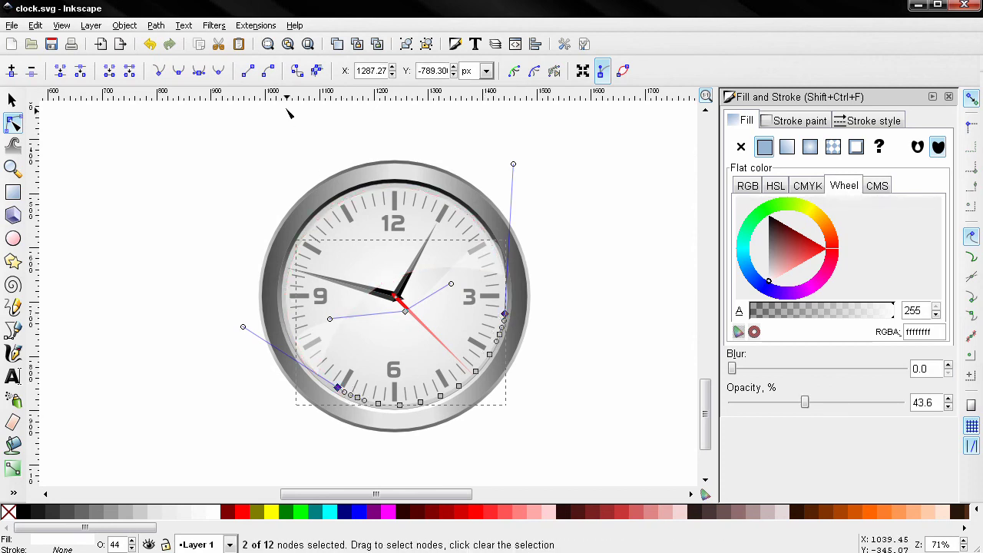
pyautogui.click(160, 73)
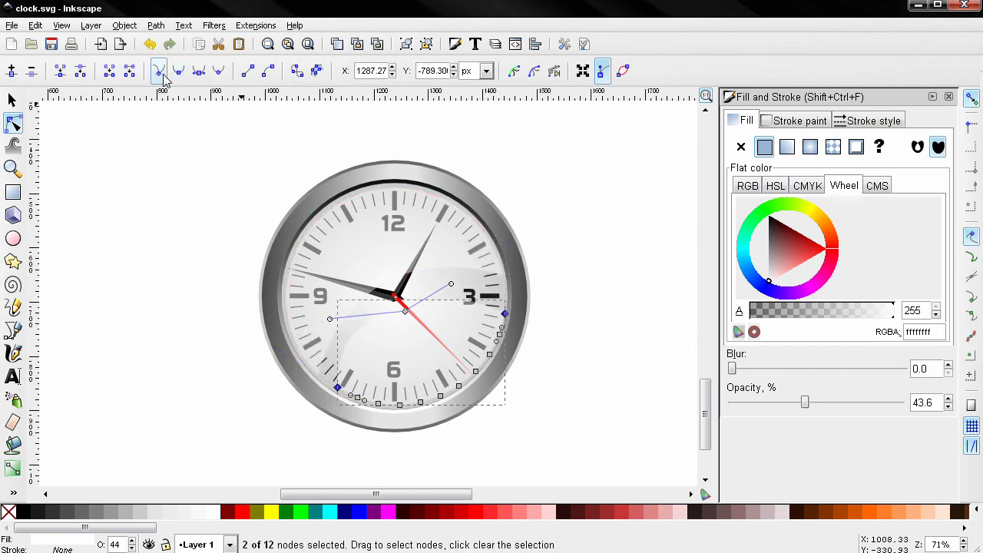
pyautogui.click(406, 311)
pyautogui.press('Delete')
# Make both end nodes cusps again to retract their handles and straighten the inner edge between them
pyautogui.click(339, 388)
pyautogui.keyDown('shift'); pyautogui.click(504, 314); pyautogui.keyUp('shift')
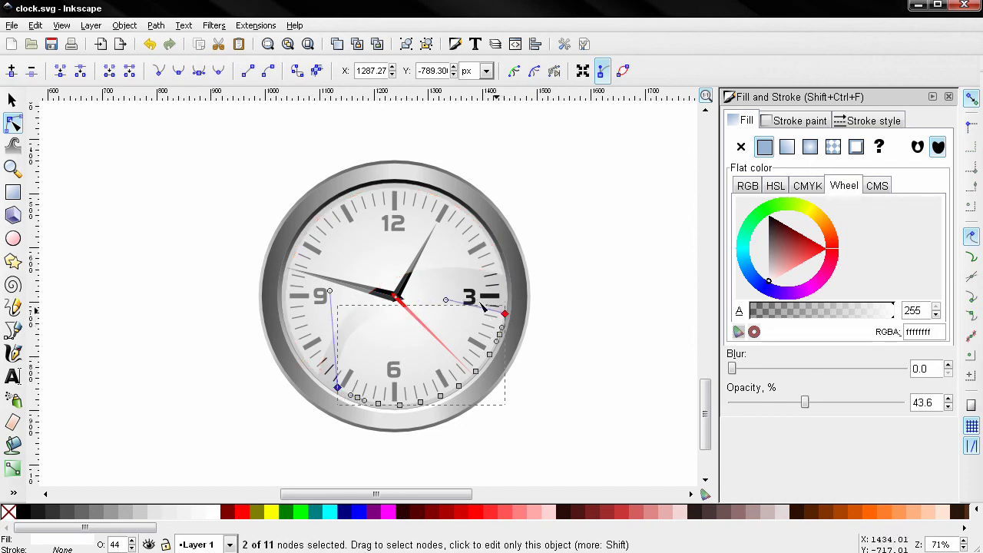
pyautogui.click(161, 74)
pyautogui.click(187, 271)
pyautogui.scroll(2, 358, 424)
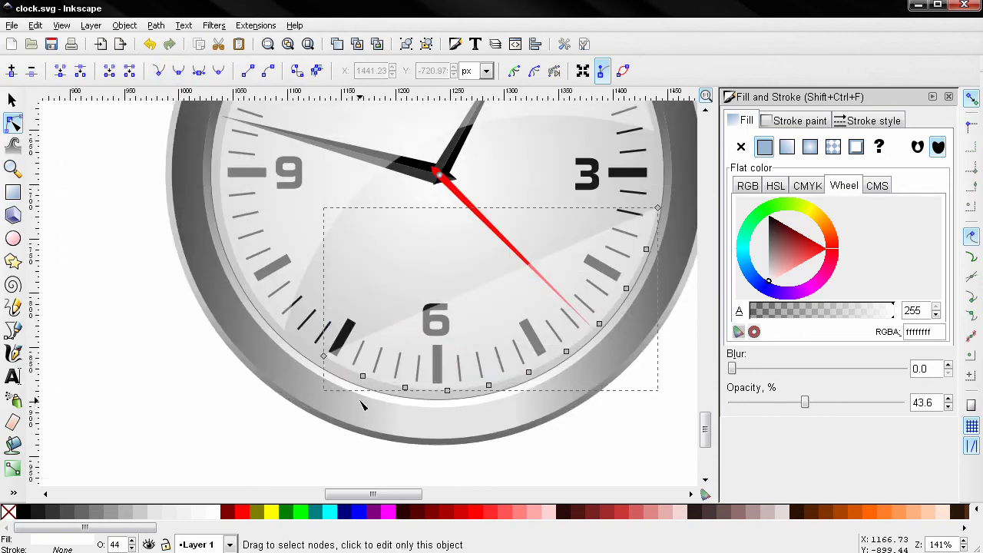
pyautogui.hscroll(2, 310, 399)
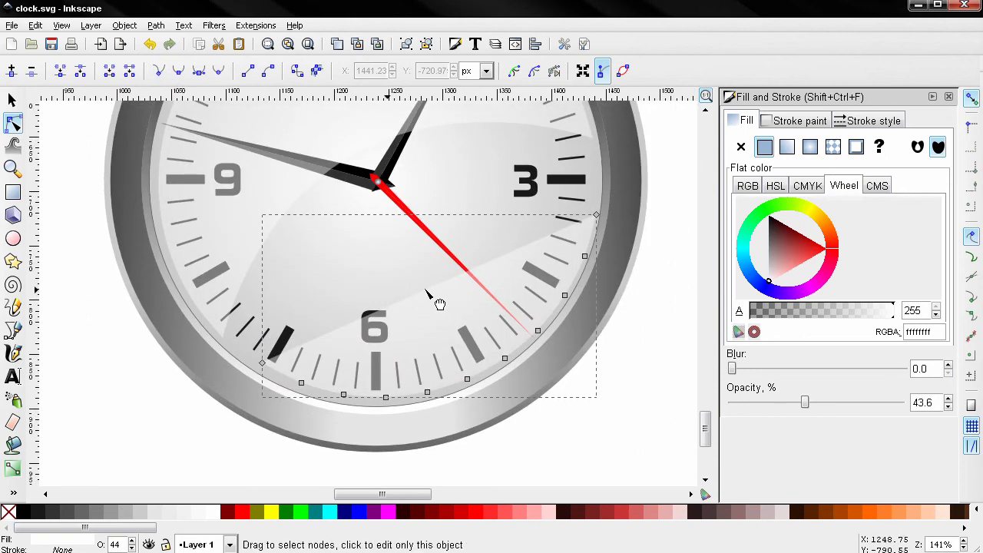
# Convert the inner edge between the two end nodes to a line and insert a node at its midpoint
pyautogui.click(262, 362)
pyautogui.keyDown('shift'); pyautogui.click(596, 215); pyautogui.keyUp('shift')
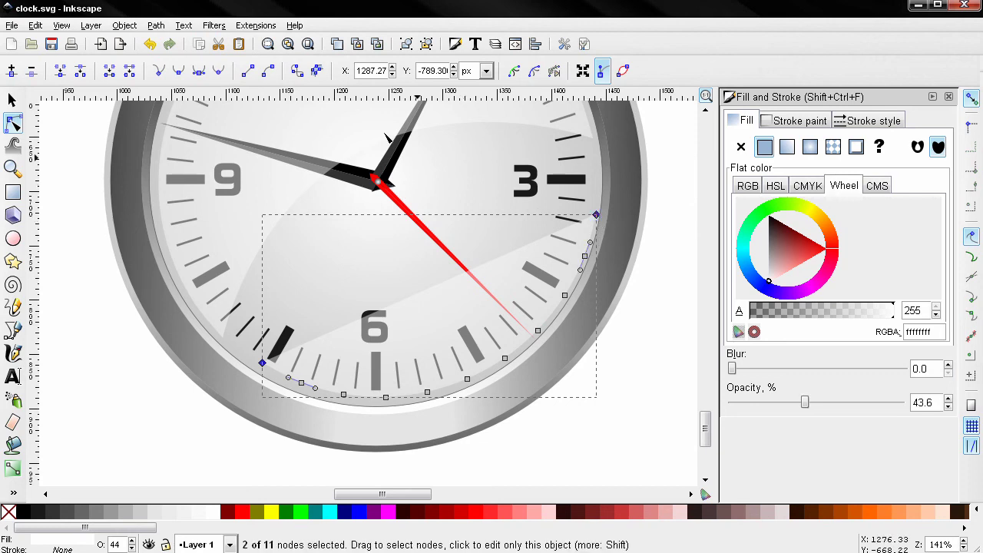
pyautogui.click(199, 71)
pyautogui.hotkey('shift', 'l')
pyautogui.click(11, 70)
# Move the new middle node down toward the rim and make it symmetric, forming a thin crescent along the dial's lower edge
pyautogui.moveTo(428, 289); pyautogui.dragTo(445, 335)
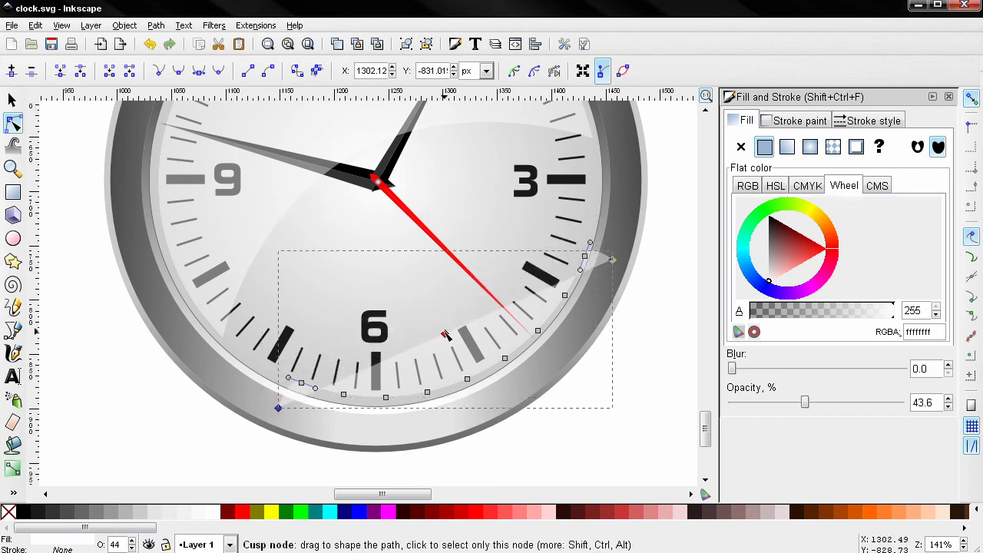
pyautogui.hotkey('ctrl', 'z')
pyautogui.moveTo(431, 293); pyautogui.dragTo(453, 339)
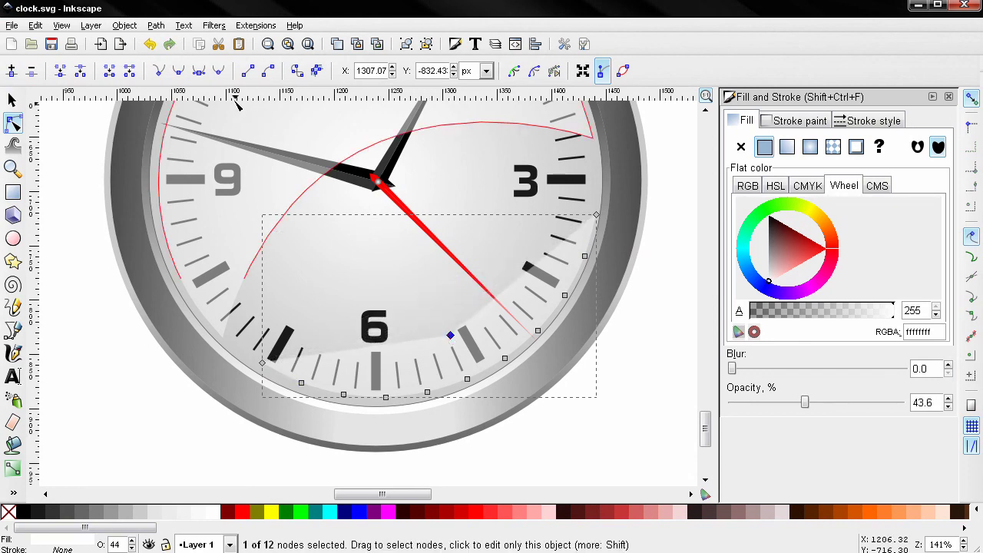
pyautogui.click(198, 70)
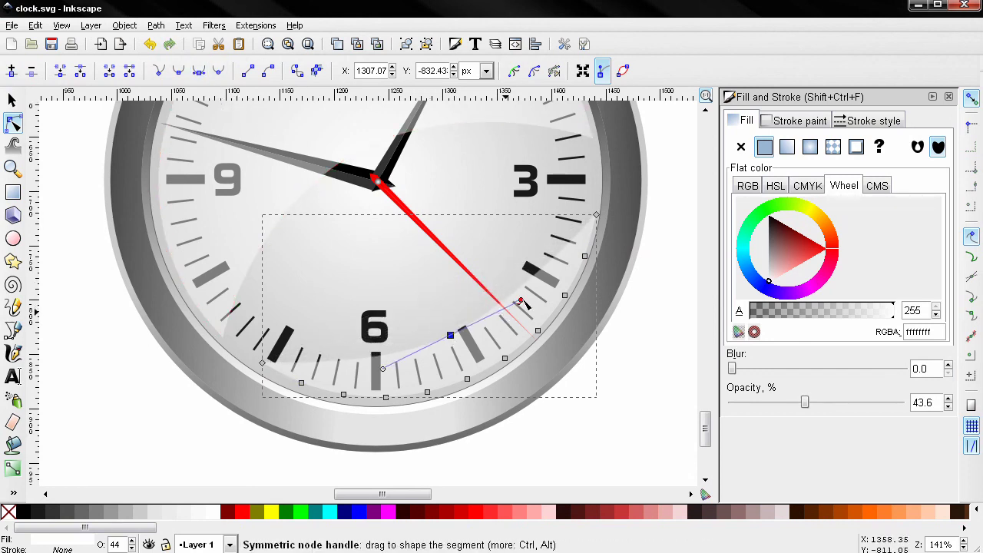
pyautogui.moveTo(450, 336); pyautogui.dragTo(460, 359)
pyautogui.click(467, 377)
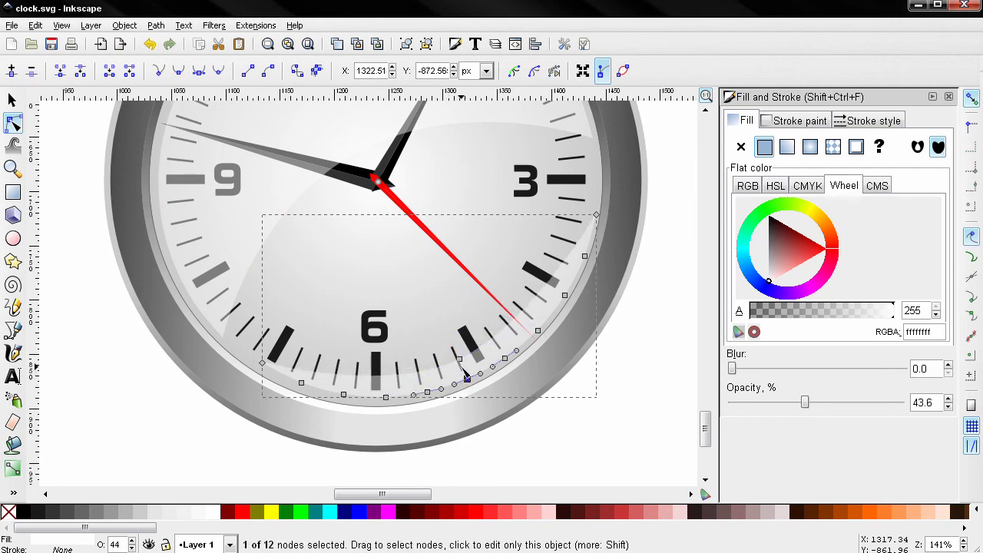
pyautogui.press('F1')
pyautogui.press('Escape')
# Rotate the red second hand group clockwise about the pivot to just before the 5 o'clock tick and deselect it
pyautogui.scroll(-2, 592, 459)
pyautogui.scroll(1, 551, 441)
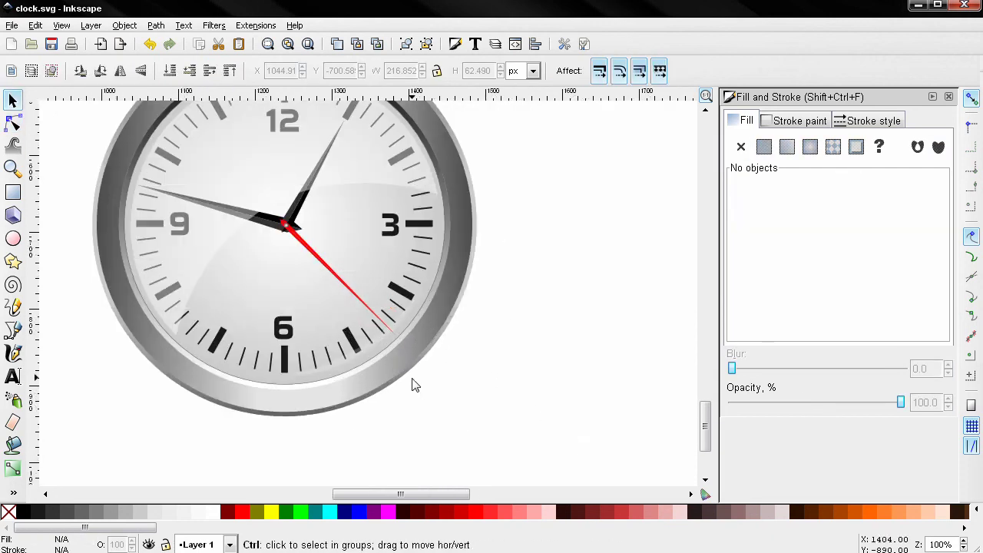
pyautogui.scroll(2, 413, 384)
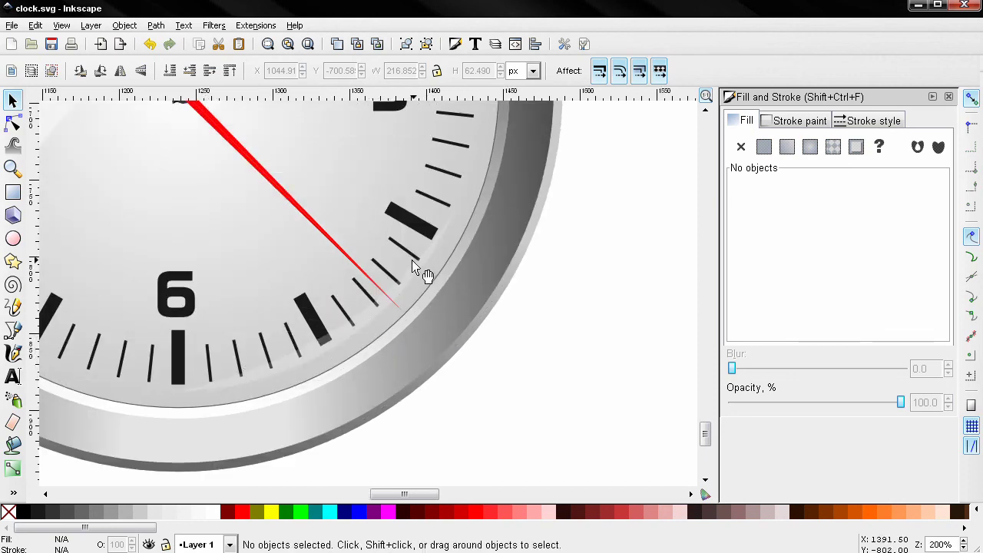
pyautogui.scroll(-2, 263, 219)
pyautogui.moveTo(263, 219); pyautogui.dragTo(335, 350)
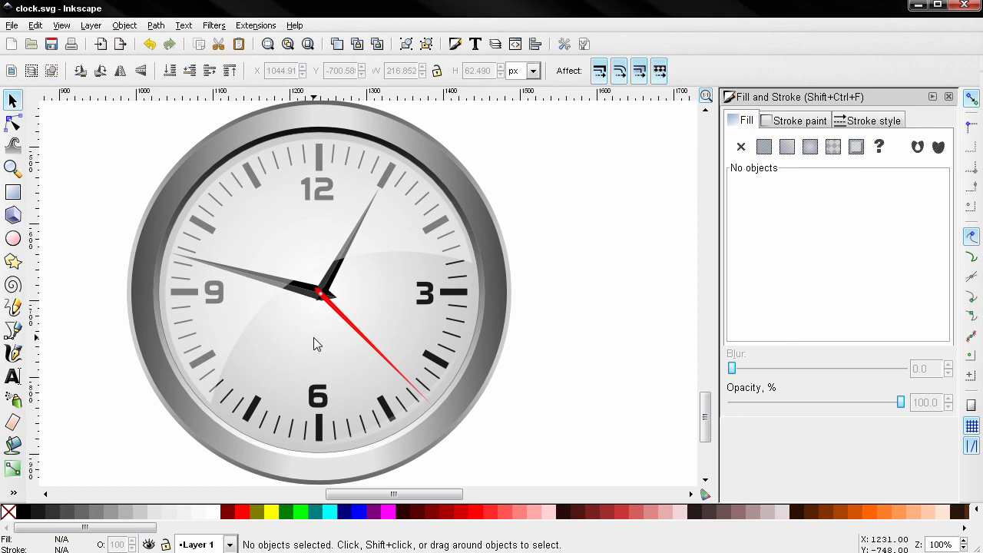
pyautogui.click(332, 309)
pyautogui.click(344, 317)
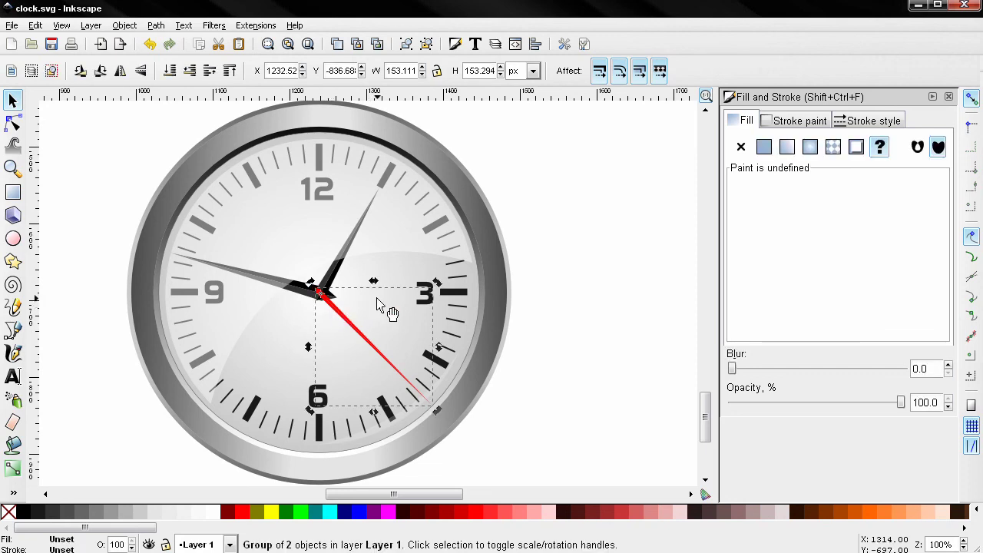
pyautogui.moveTo(437, 284); pyautogui.dragTo(477, 317)
pyautogui.press('Escape')
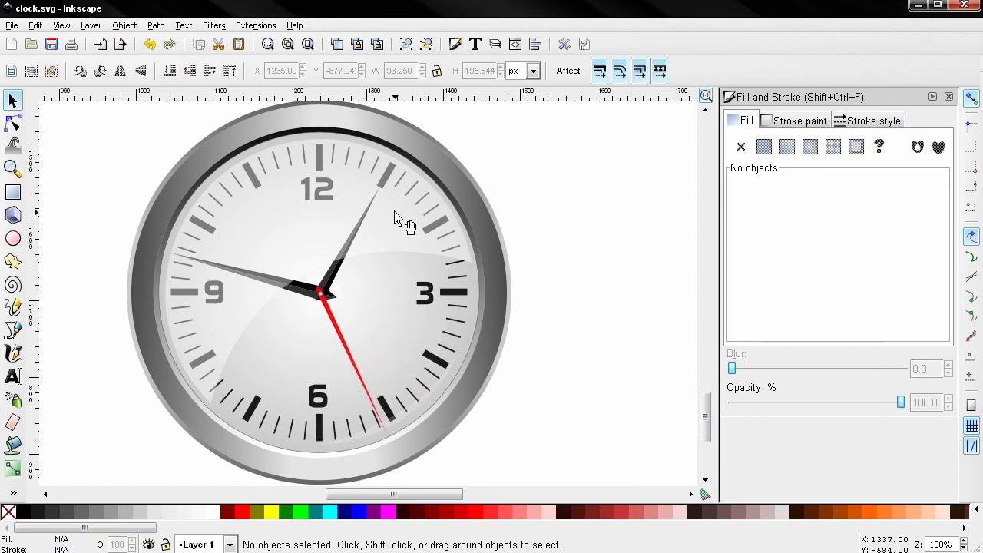